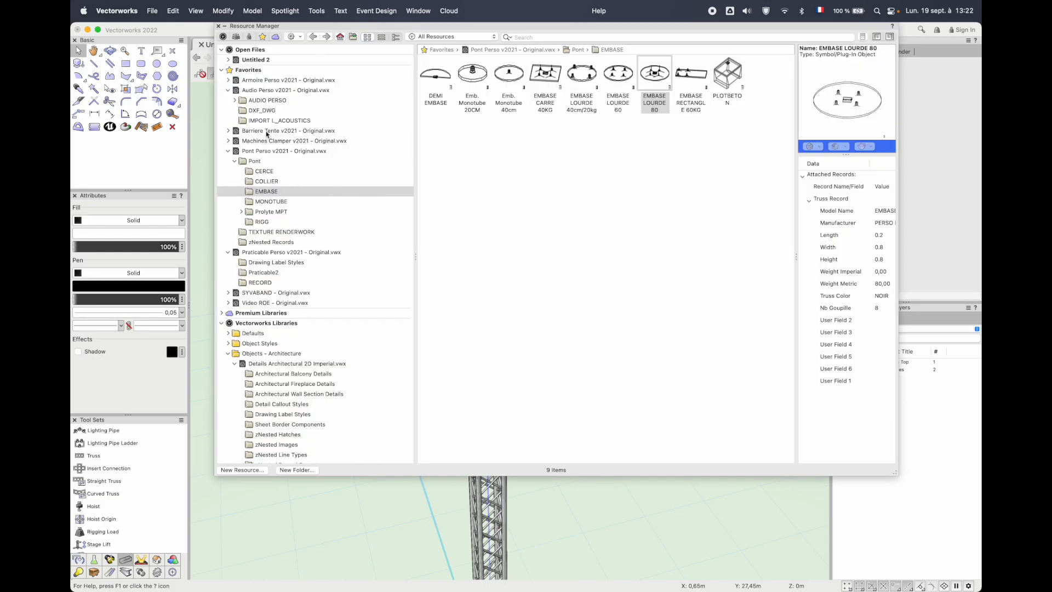
Browse the Prolyte MPT symbols in the Pont Perso v2021 library and locate the Magnet tool among the rigging tools
left_click(229, 91)
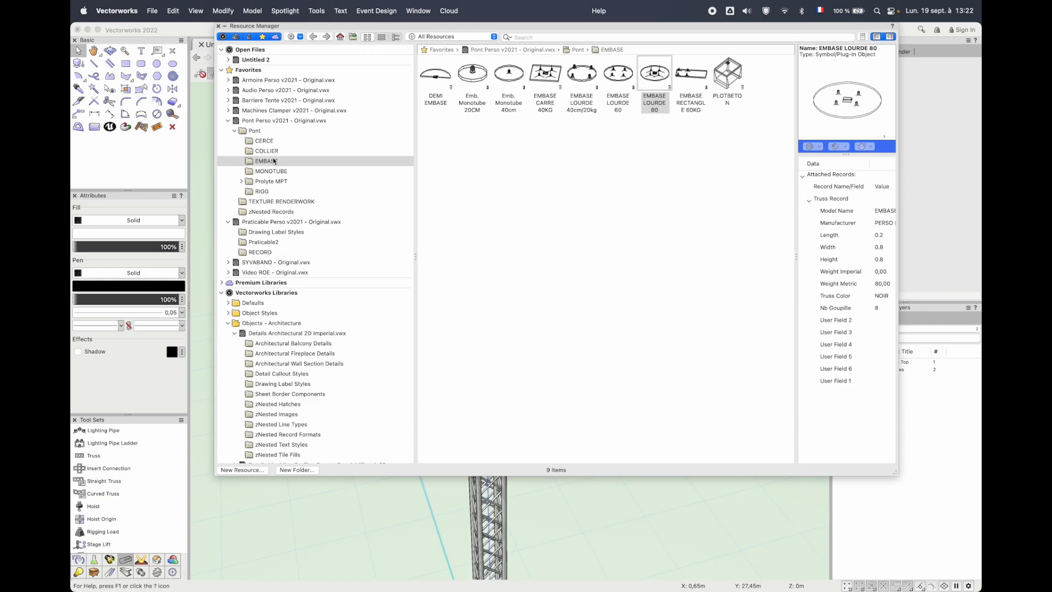
left_click(258, 184)
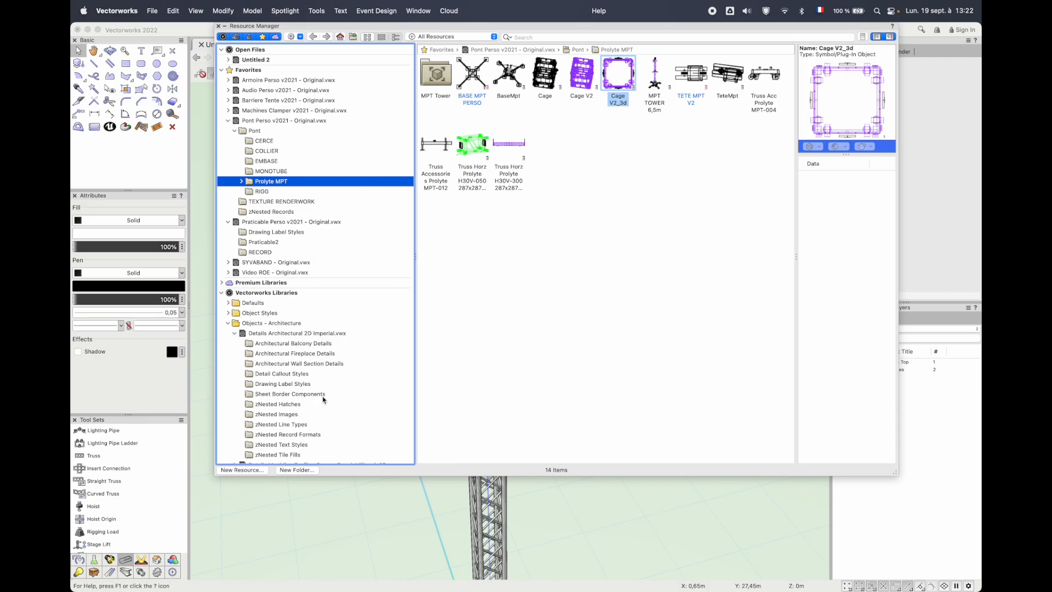
left_click(103, 493)
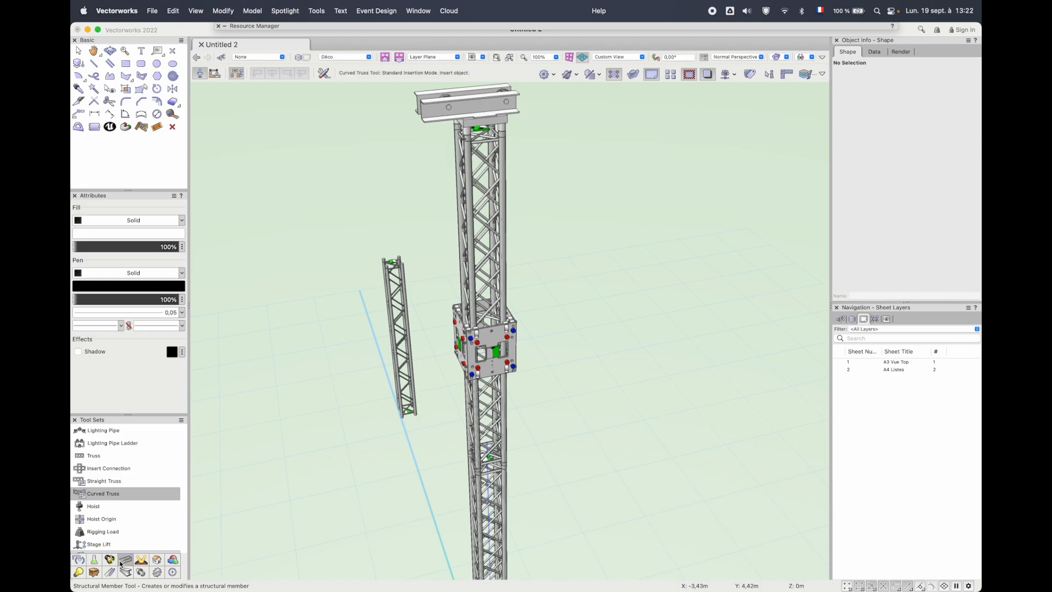
scroll(110, 526, "down", 10)
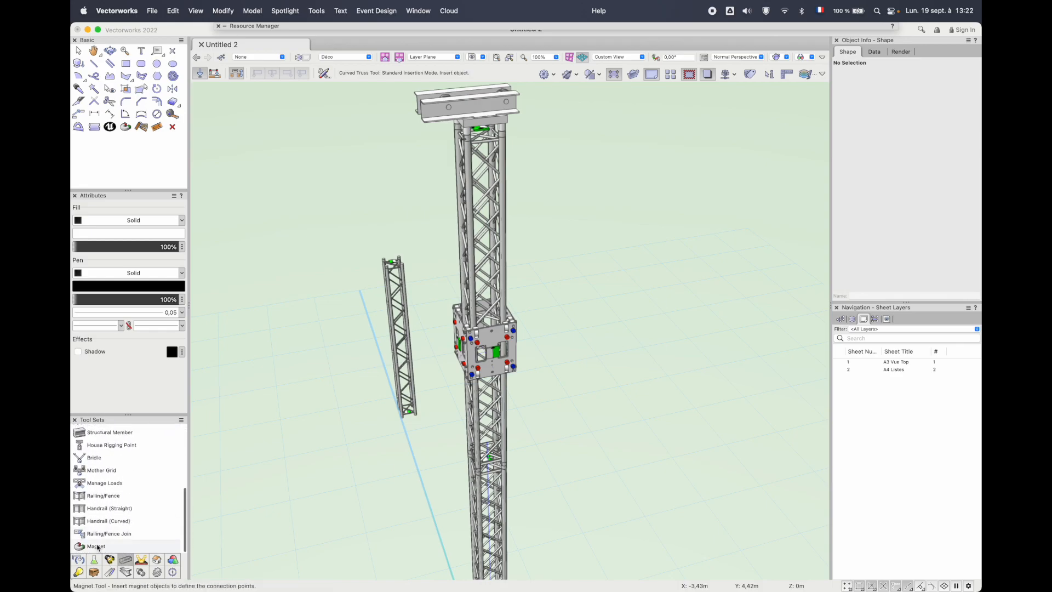
left_click(99, 546)
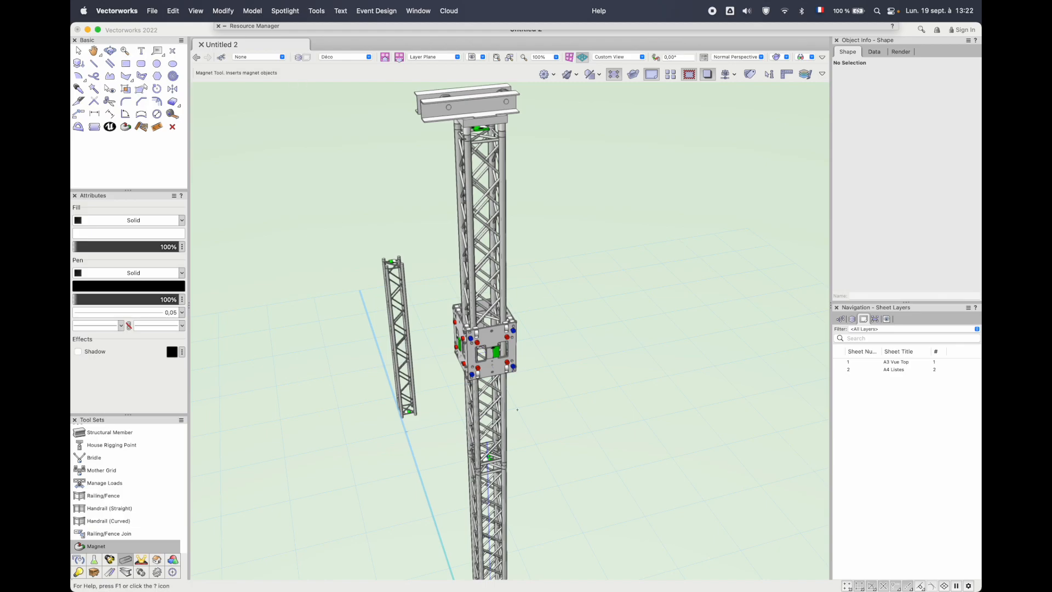
key("x")
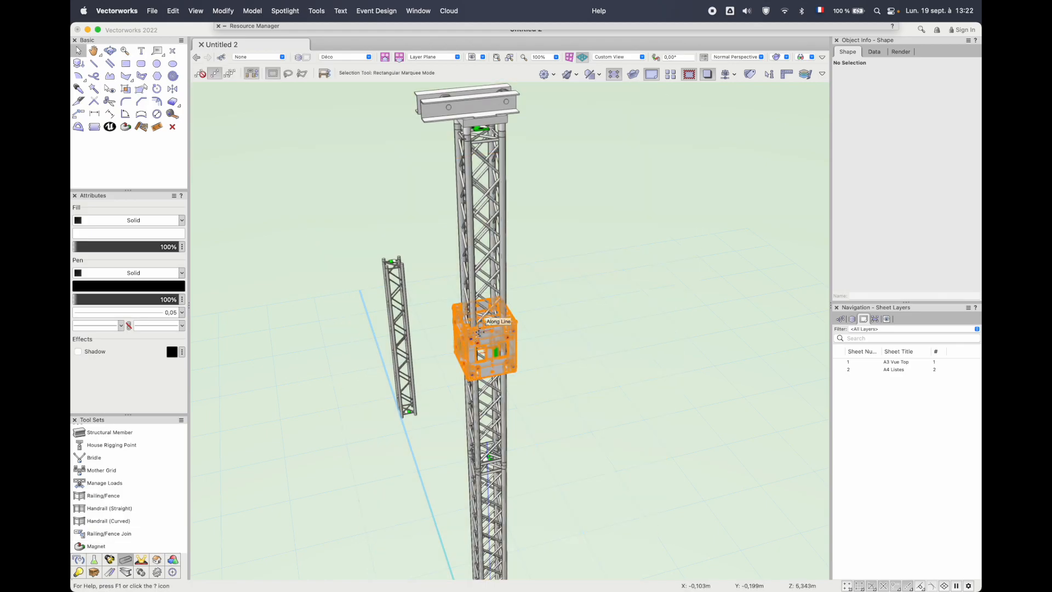
Select the MPT cage on the truss tower and examine its faces, connection points and truss properties
left_click(479, 331)
scroll(479, 331, "up", 3)
scroll(479, 331, "up", 1)
scroll(479, 332, "down", 2)
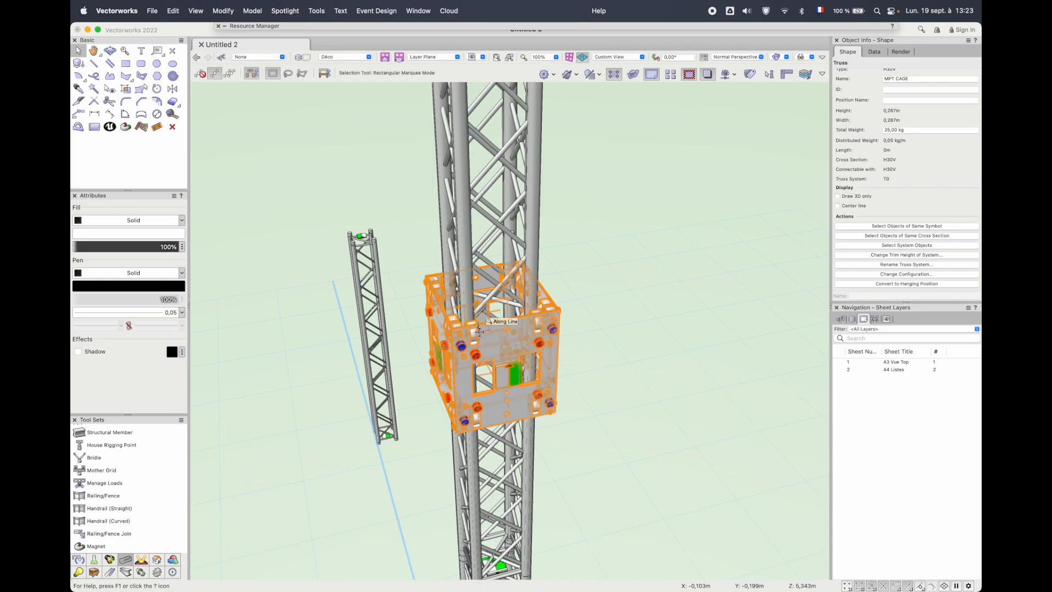
scroll(480, 331, "down", 2)
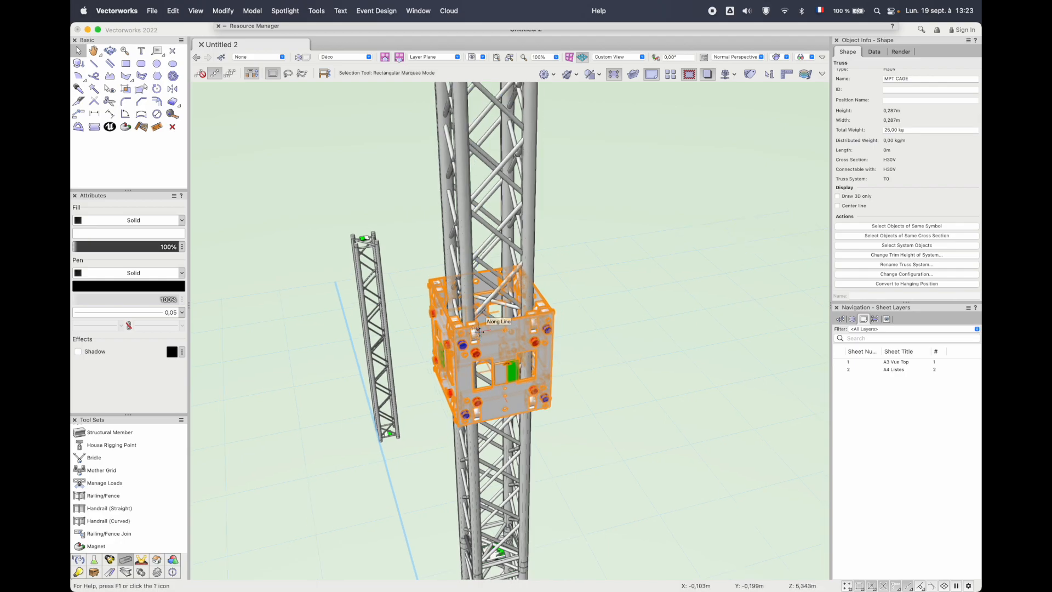
scroll(543, 308, "up", 2)
scroll(544, 308, "up", 2)
middle_click_drag(574, 429, 655, 434, "shift")
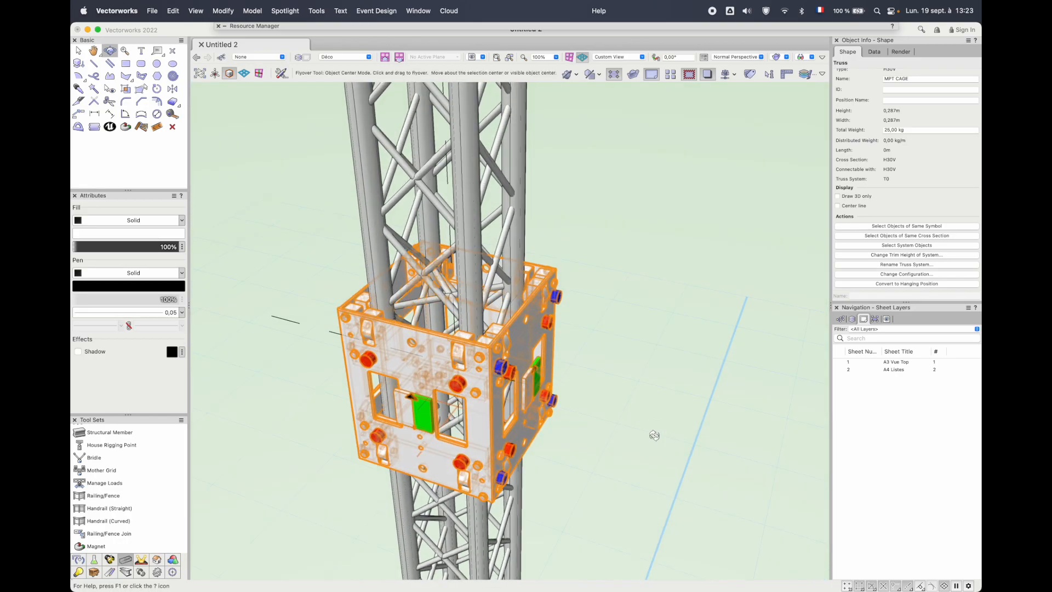
scroll(901, 174, "up", 3)
scroll(901, 175, "up", 2)
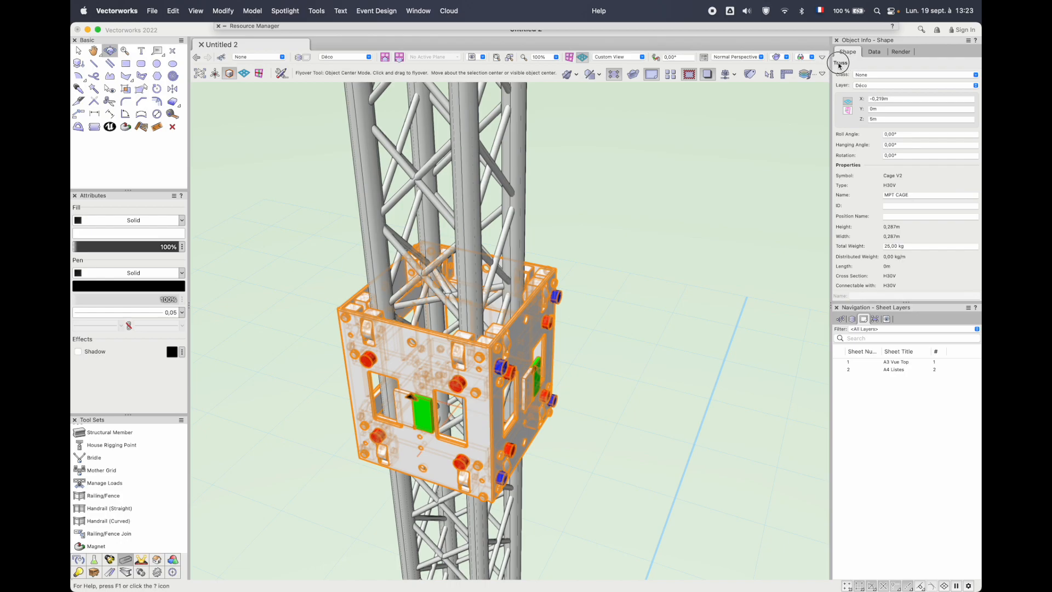
Attach two arms of two Truss Straight Prolyte H30V-050 287x287x500 sections to adjacent cage faces, keeping the existing Truss Record format
left_click_drag(627, 204, 541, 270)
scroll(541, 269, "down", 3)
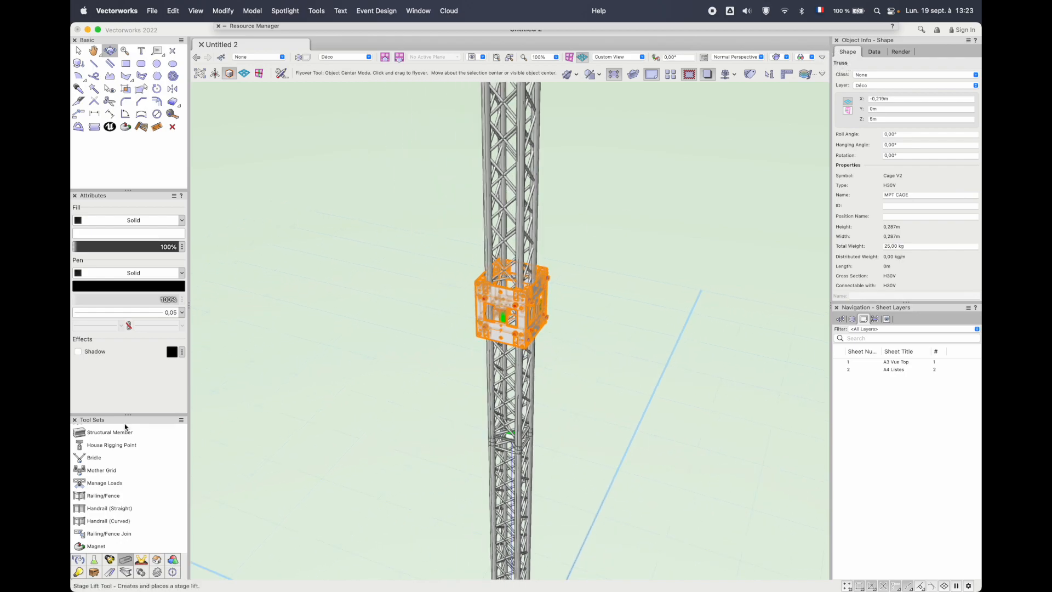
scroll(105, 462, "up", 5)
left_click(96, 455)
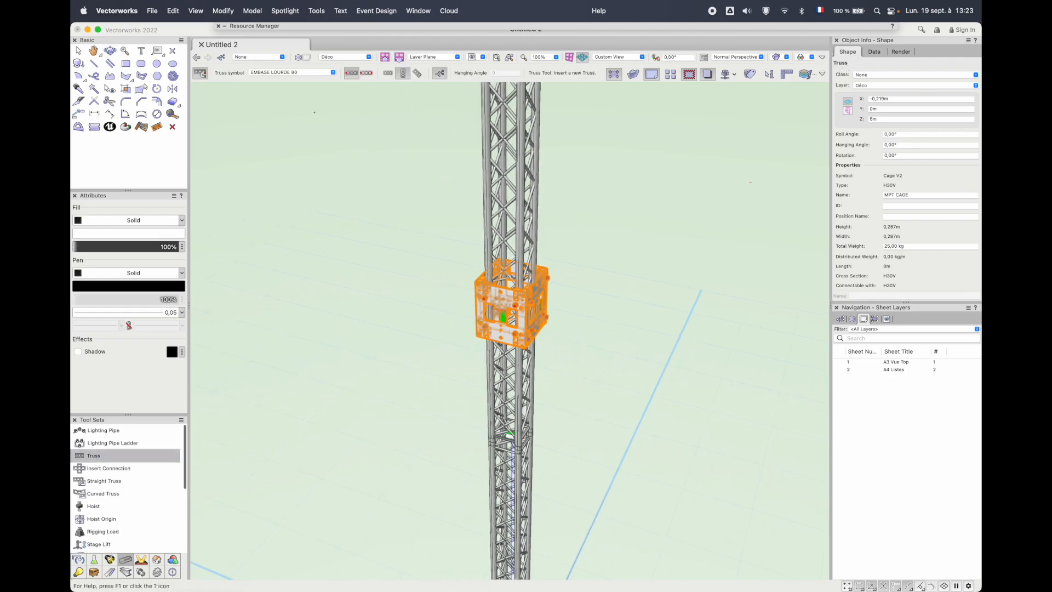
left_click(303, 72)
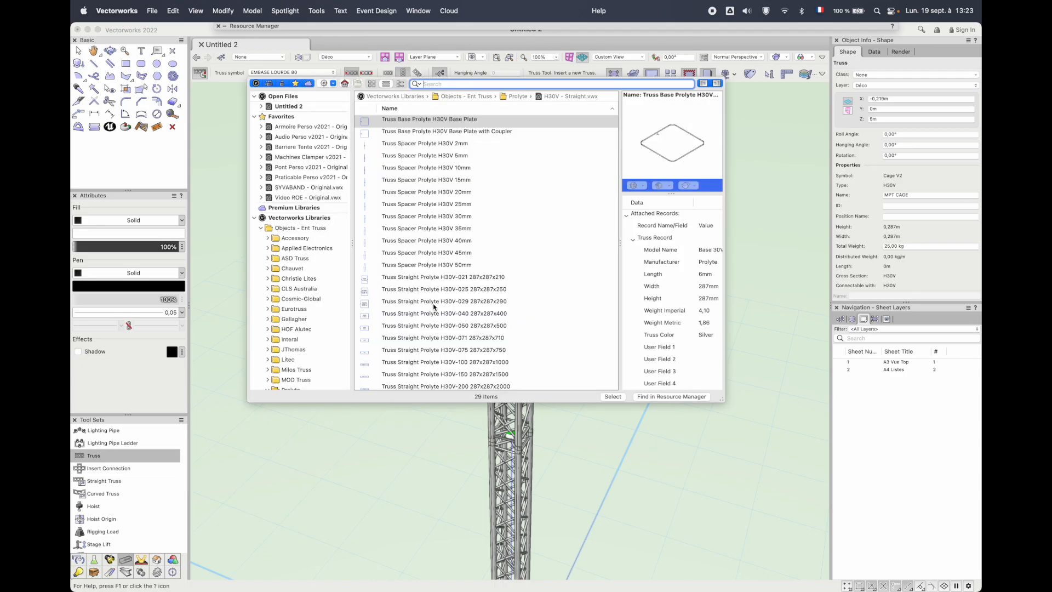
double_click(429, 327)
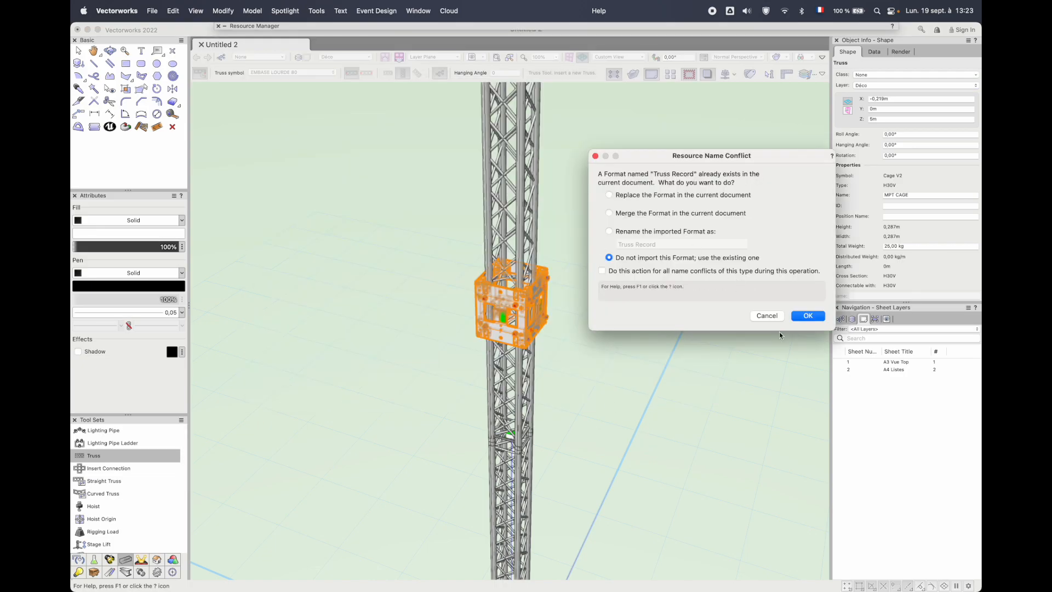
left_click(808, 316)
left_click(543, 315)
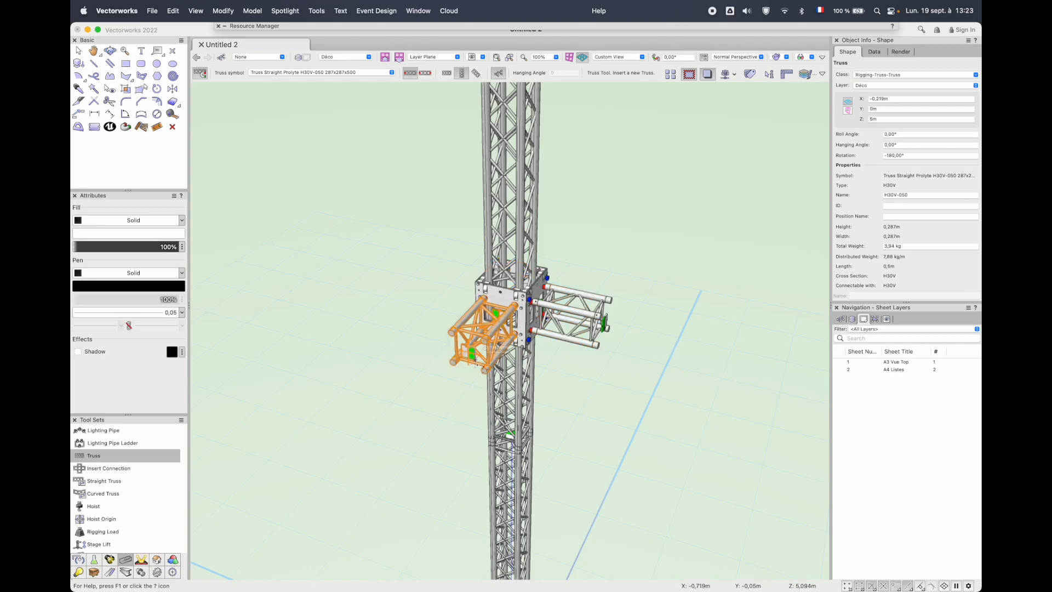
left_click(472, 352)
left_click(604, 323)
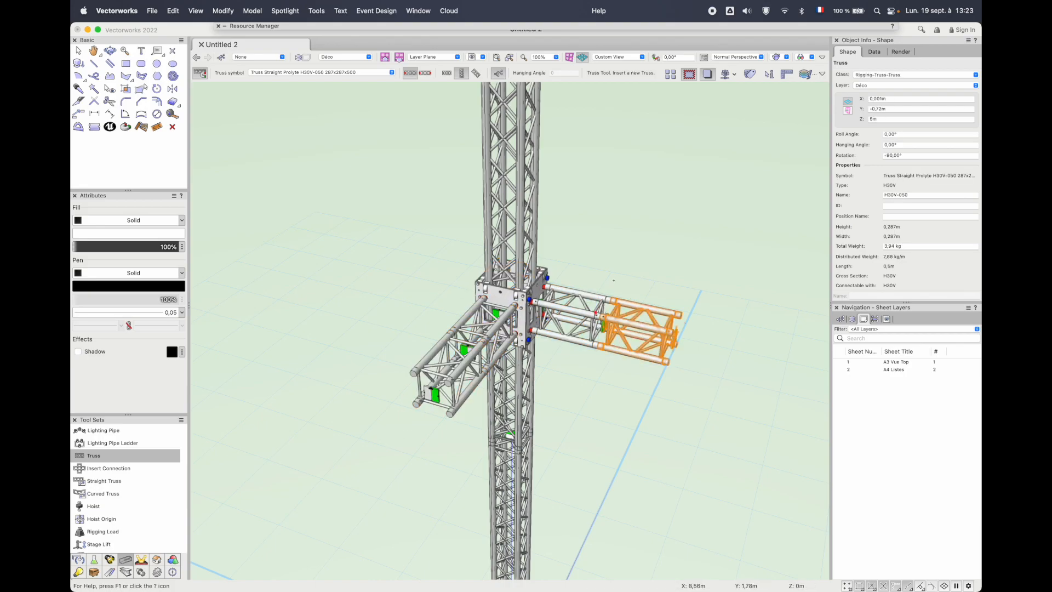
key("x")
Lower the cage with its arms along the tower by a relative trim height change on the connected system
middle_click_drag(663, 256, 627, 202, "ctrl")
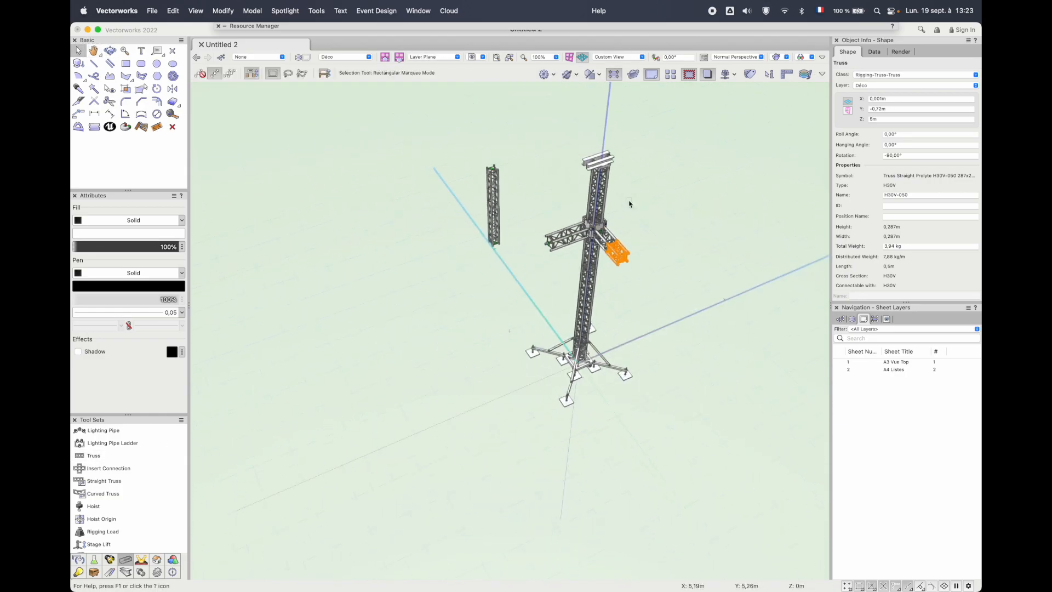
scroll(629, 204, "up", 5)
left_click(498, 324)
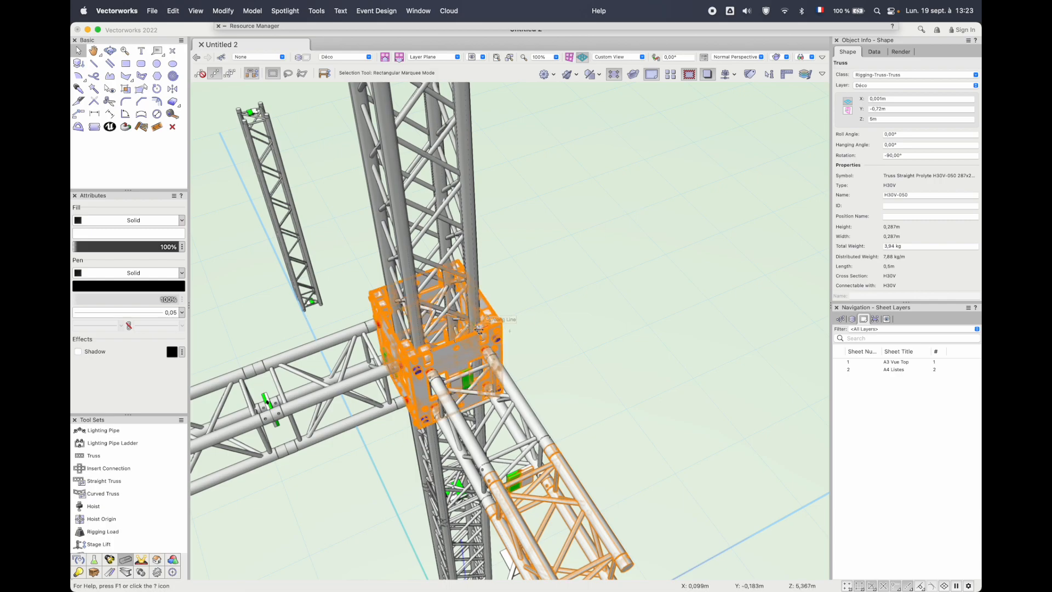
scroll(837, 203, "down", 5)
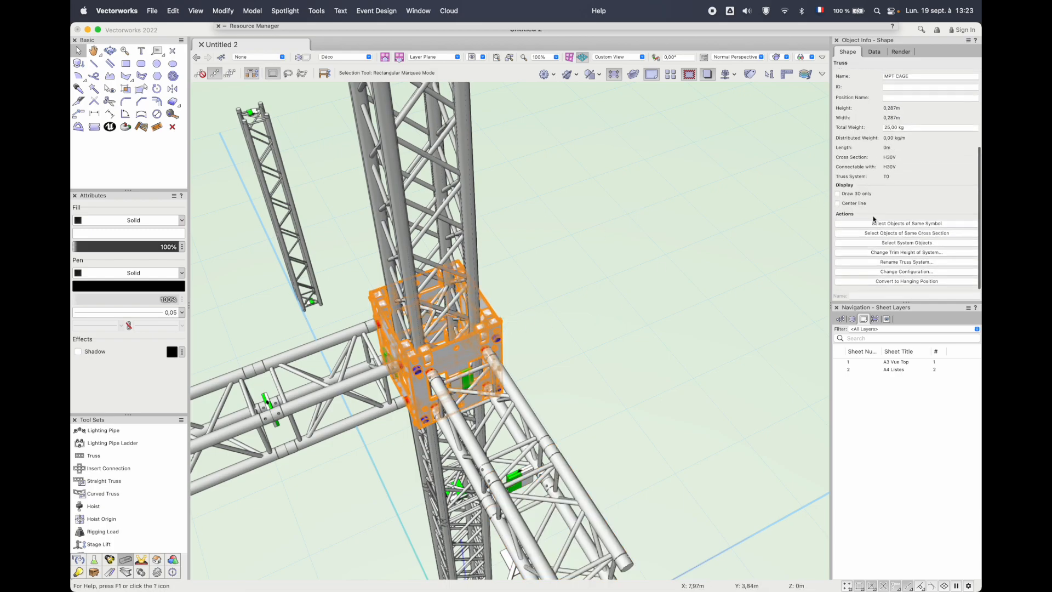
left_click(892, 259)
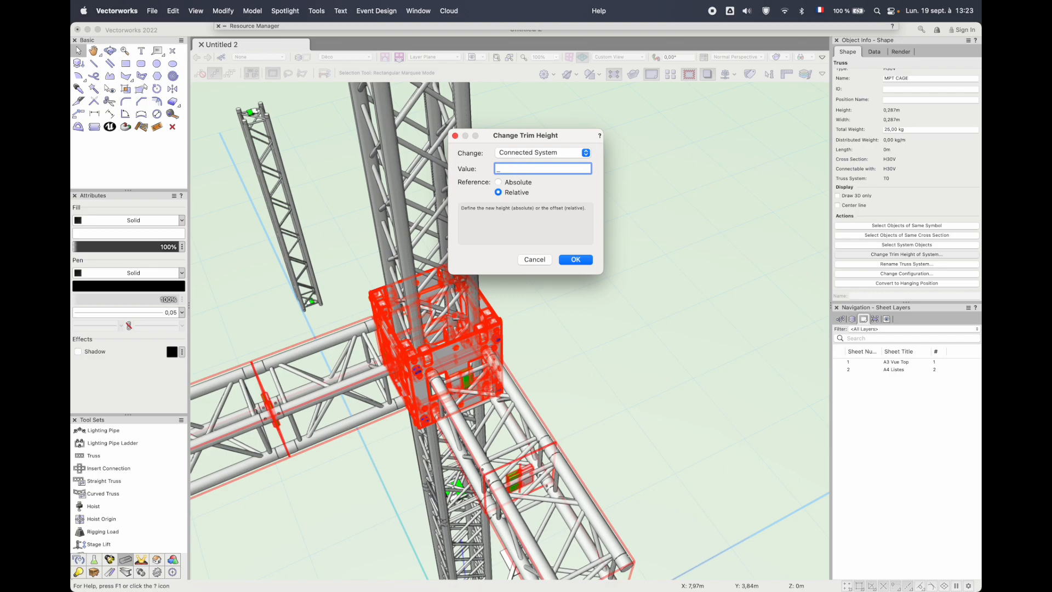
key("Return")
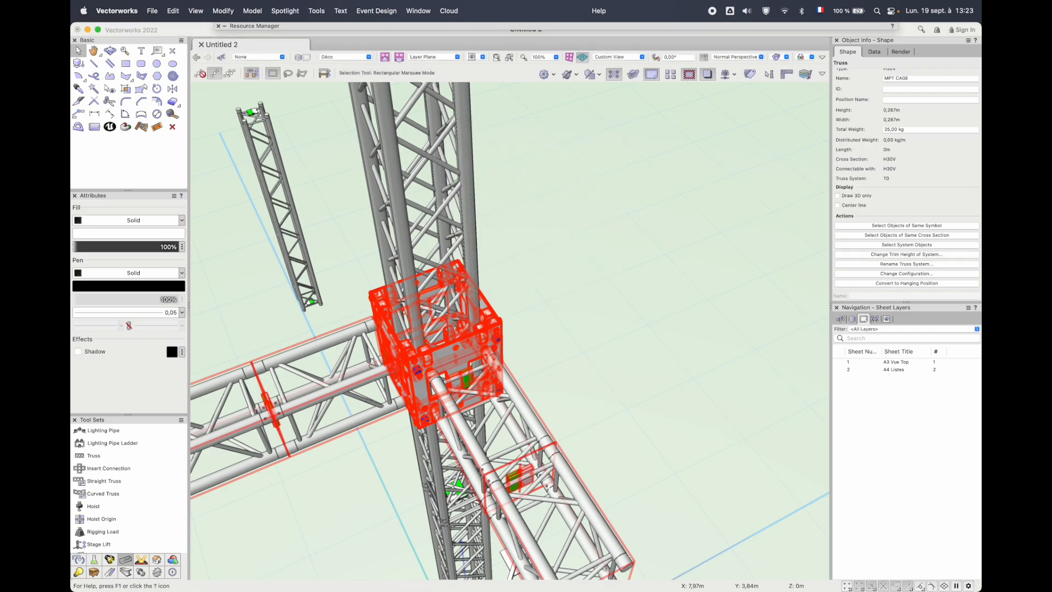
Insert the ANGLE VARIABLE H30V symbol from the Pont folder of Pont Perso v2021 - Original.vwx at an arm's free end
scroll(512, 180, "down", 5)
scroll(454, 277, "up", 5)
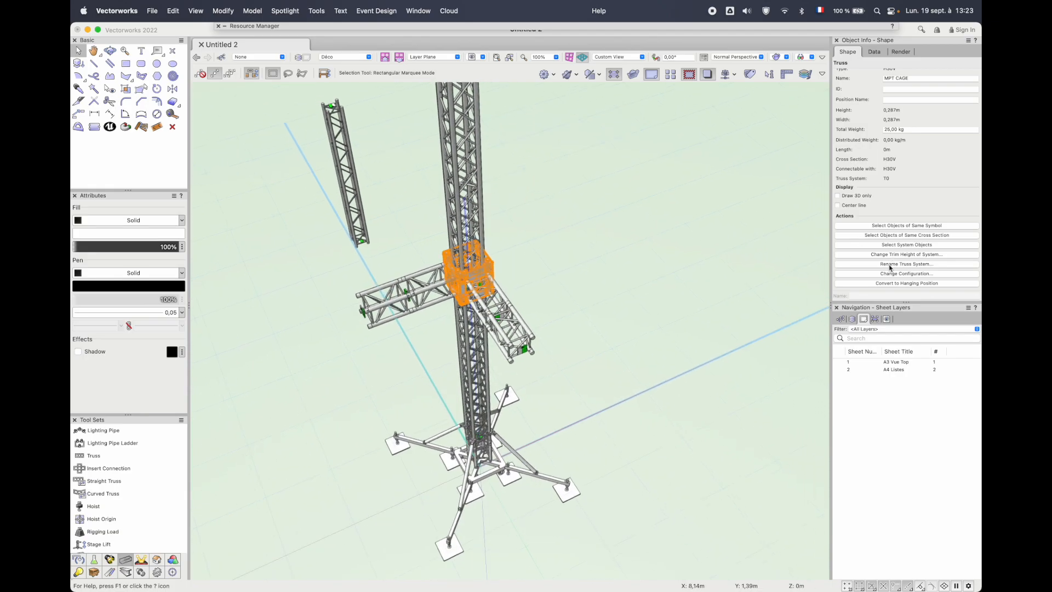
scroll(589, 351, "up", 3)
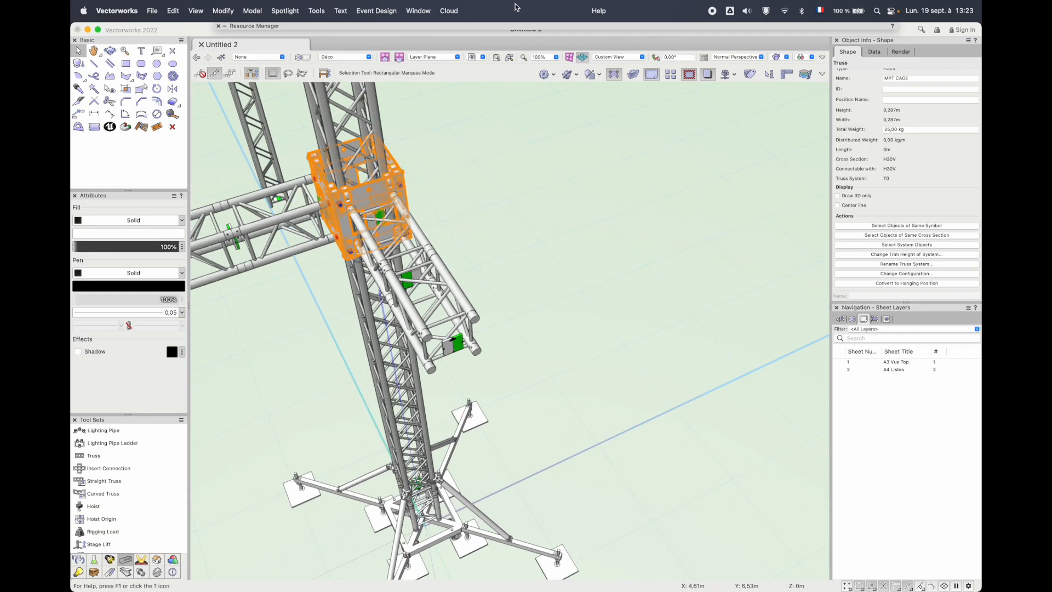
mouse_move(505, 28)
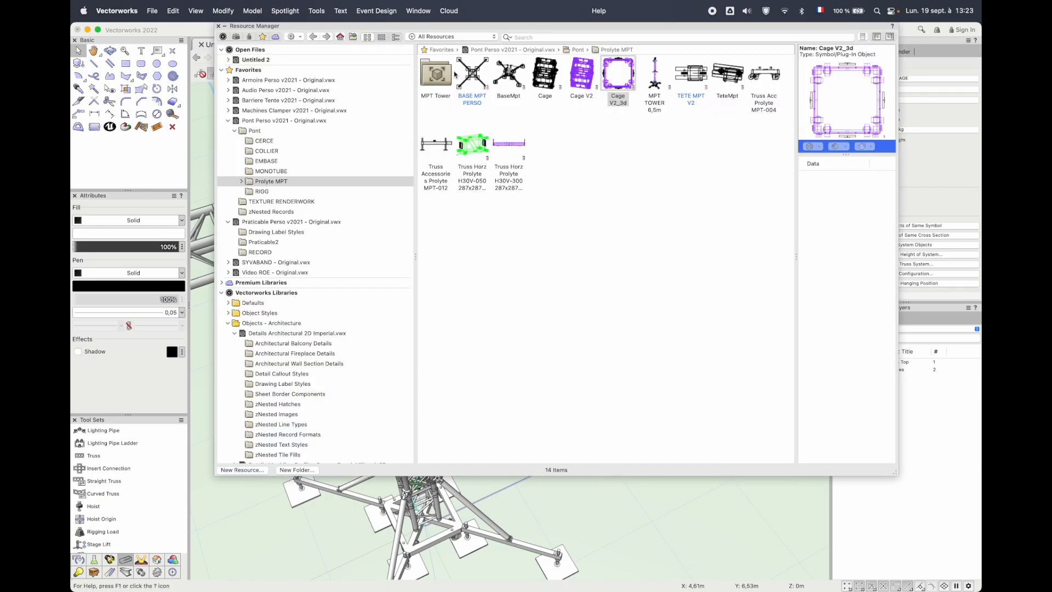
double_click(282, 119)
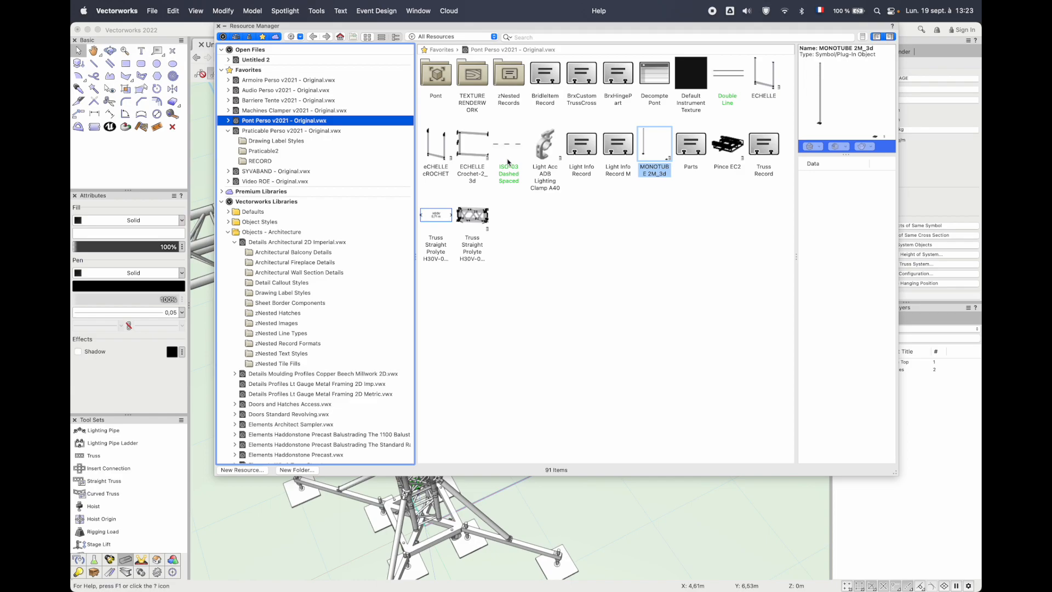
double_click(435, 80)
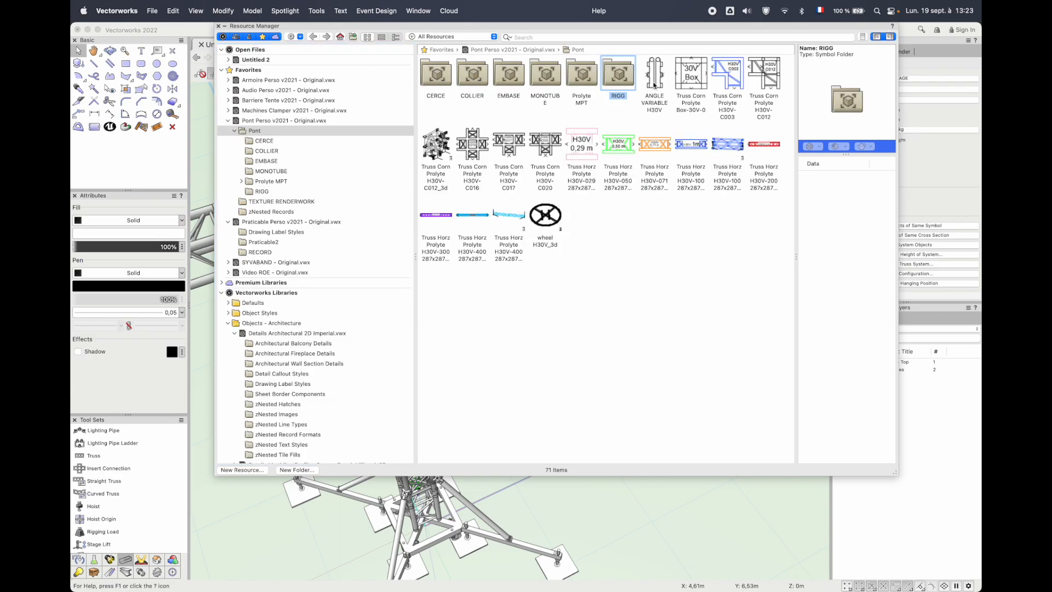
double_click(653, 85)
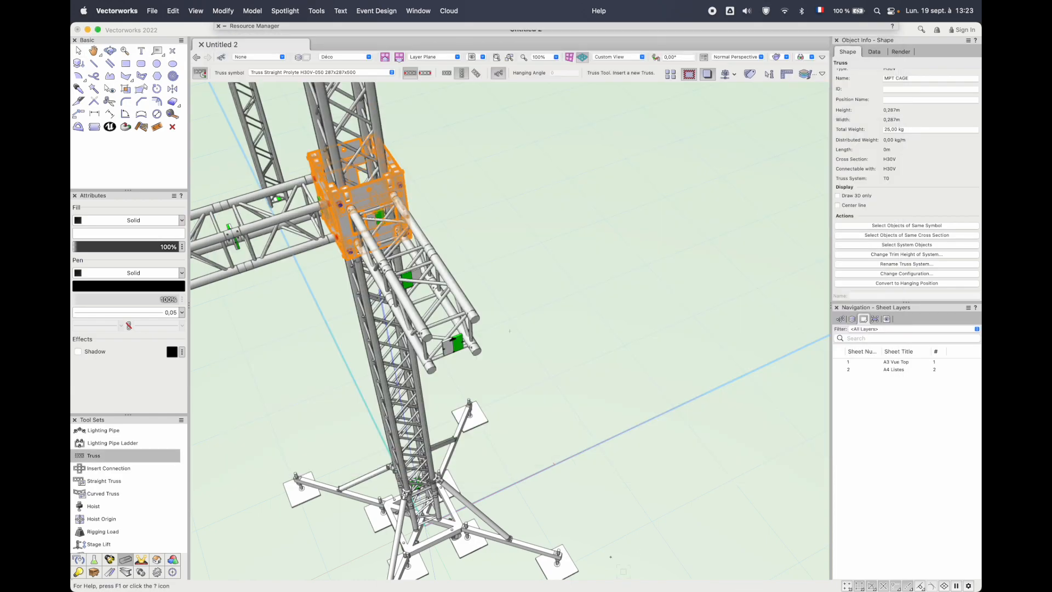
left_click(453, 343)
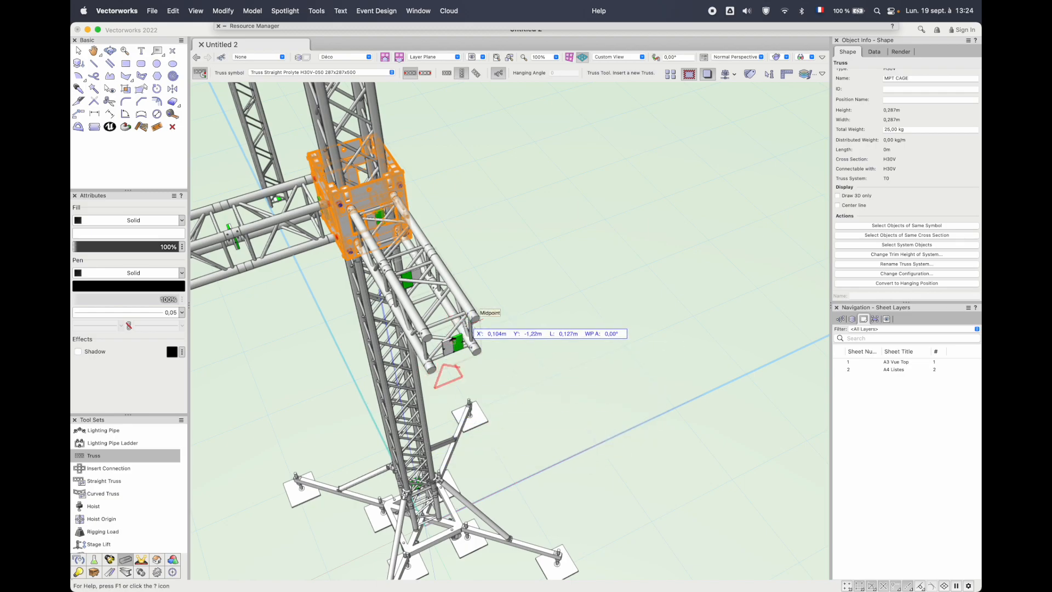
left_click(422, 334)
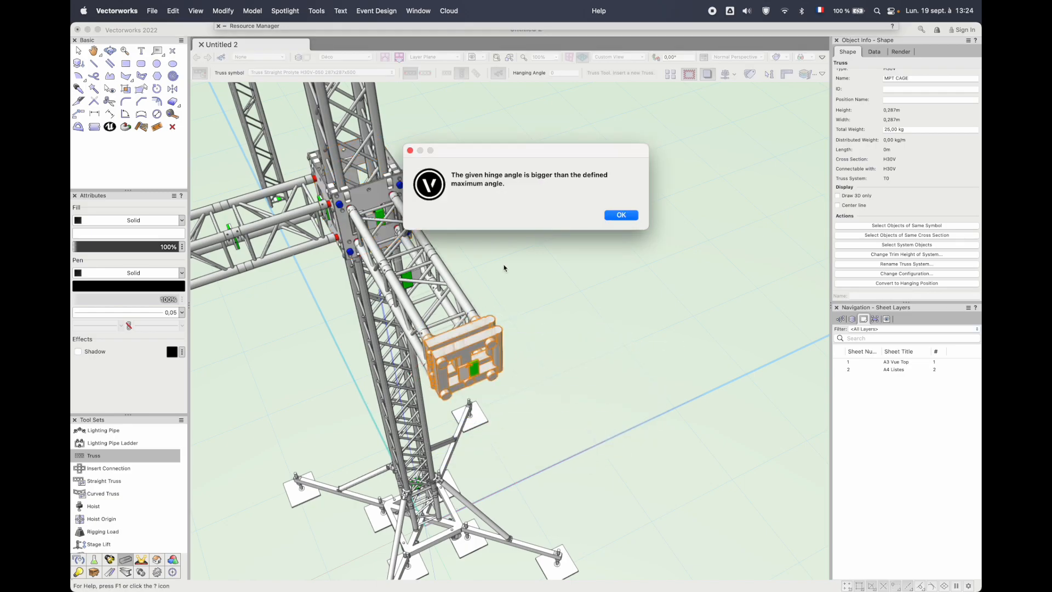
left_click(620, 215)
key("x")
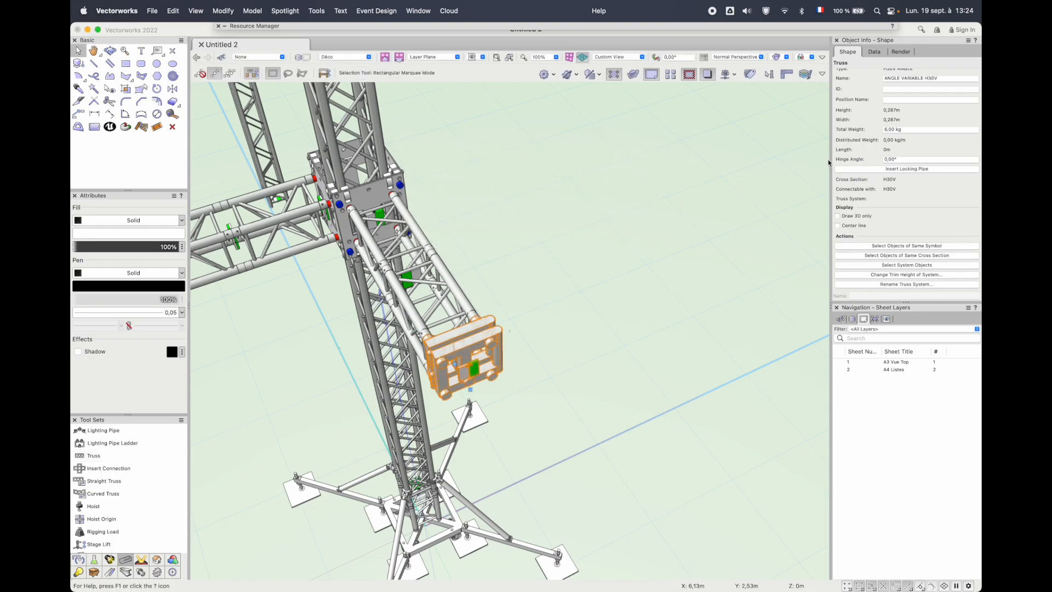
Set the hinge angle of the variable-angle truss corner to 45°
left_click(893, 159)
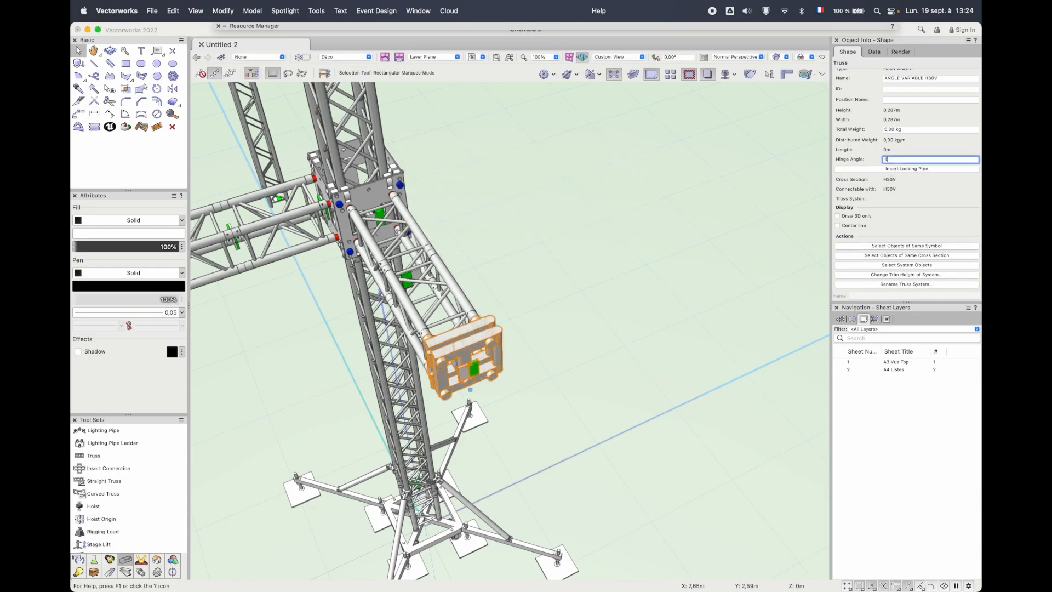
type("45")
key("Return")
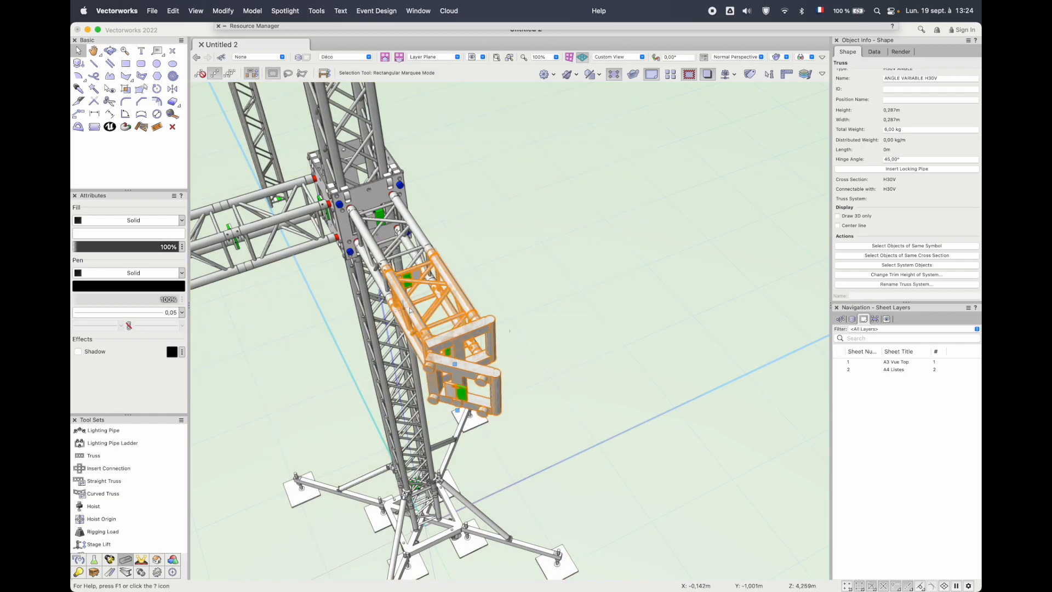
Connect a copy of the arm's outer H30V-050 section to the hinge's angled face, accepting system name T0 and disabling the naming prompt
left_click_drag(413, 306, 556, 303)
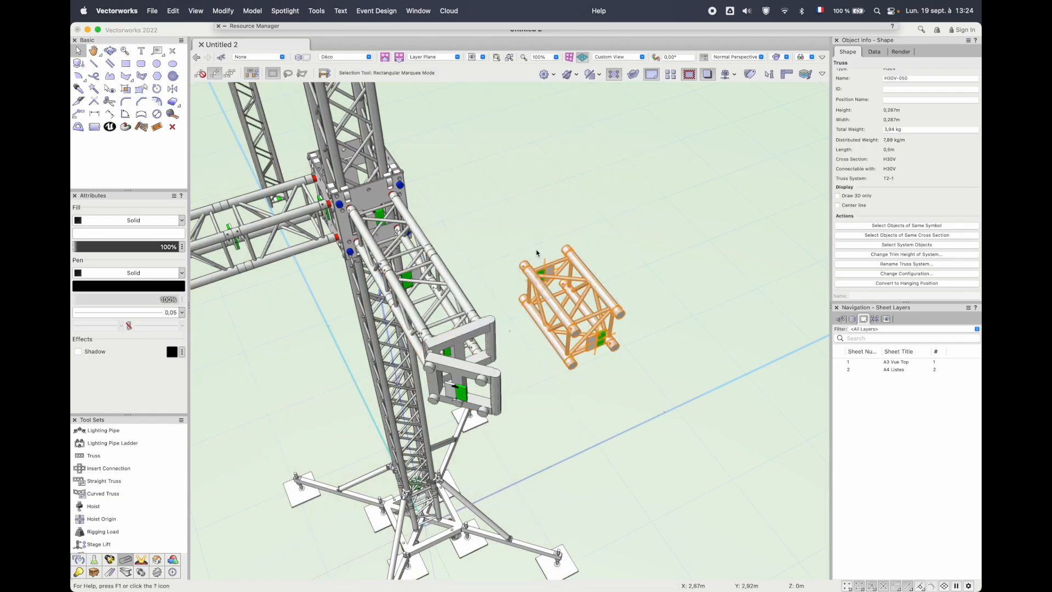
left_click_drag(543, 267, 454, 390)
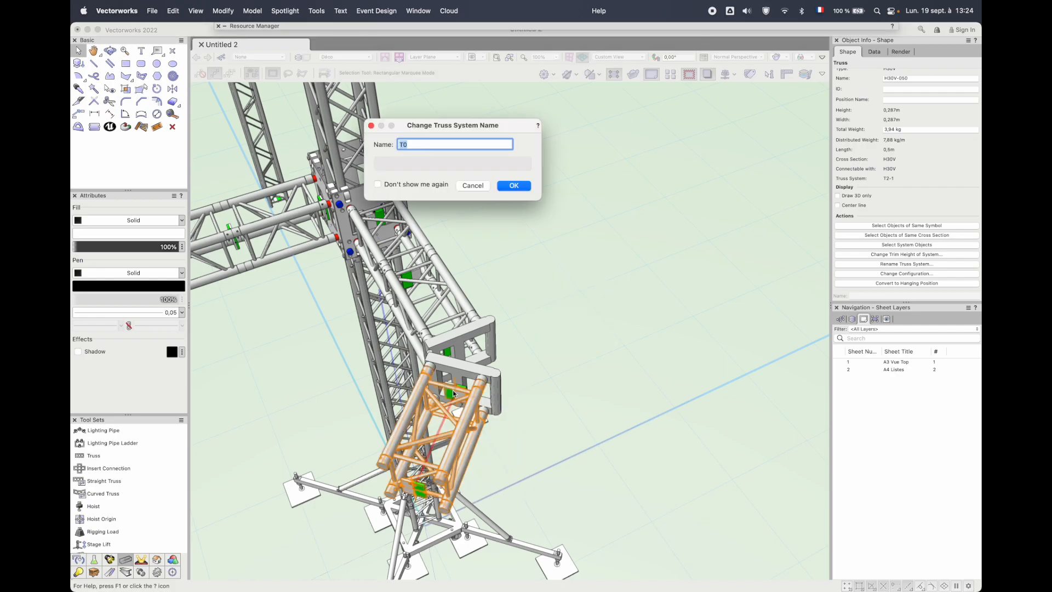
left_click(415, 184)
key("Return")
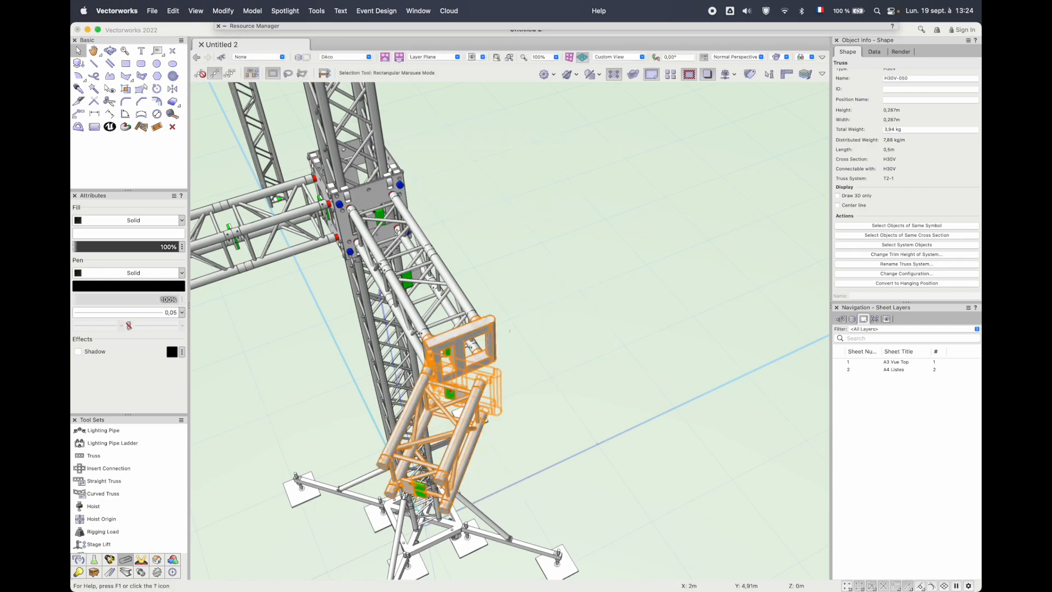
Raise the connected cage, arms and hinge along the tower by a relative trim height change of 1 m on the connected system
scroll(396, 245, "down", 3)
scroll(396, 245, "up", 1)
middle_click_drag(346, 250, 461, 277, "ctrl")
left_click(898, 255)
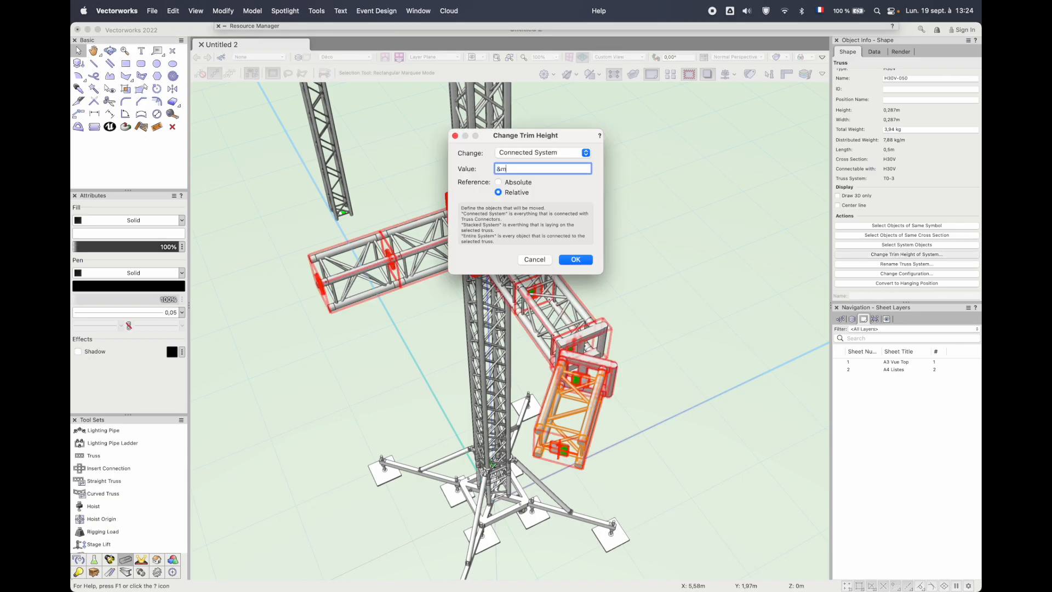
type("1M")
key("Return")
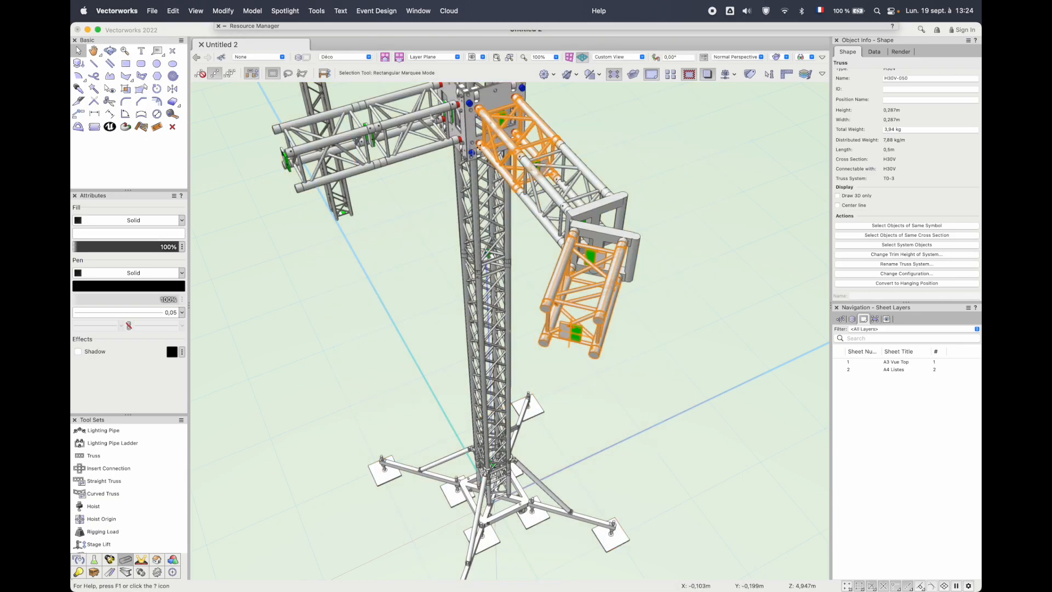
Insert the wheel H30V_3d symbol from the Pont folder on the upper end of the freestanding vertical truss
scroll(424, 144, "down", 2)
middle_click_drag(430, 145, 431, 297)
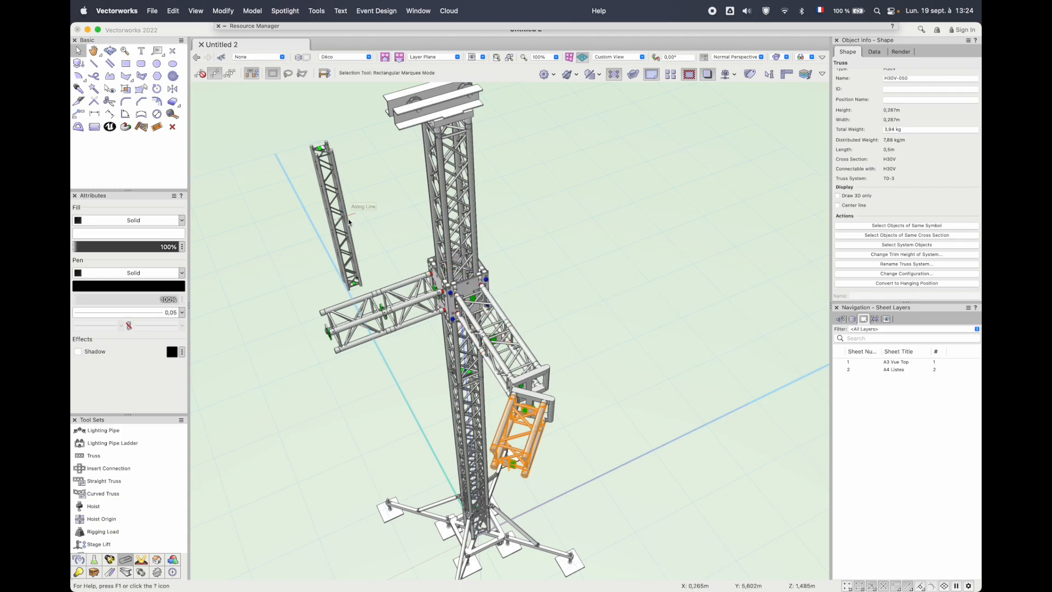
middle_click_drag(351, 216, 796, 282)
scroll(532, 225, "up", 4)
middle_click_drag(497, 149, 490, 233)
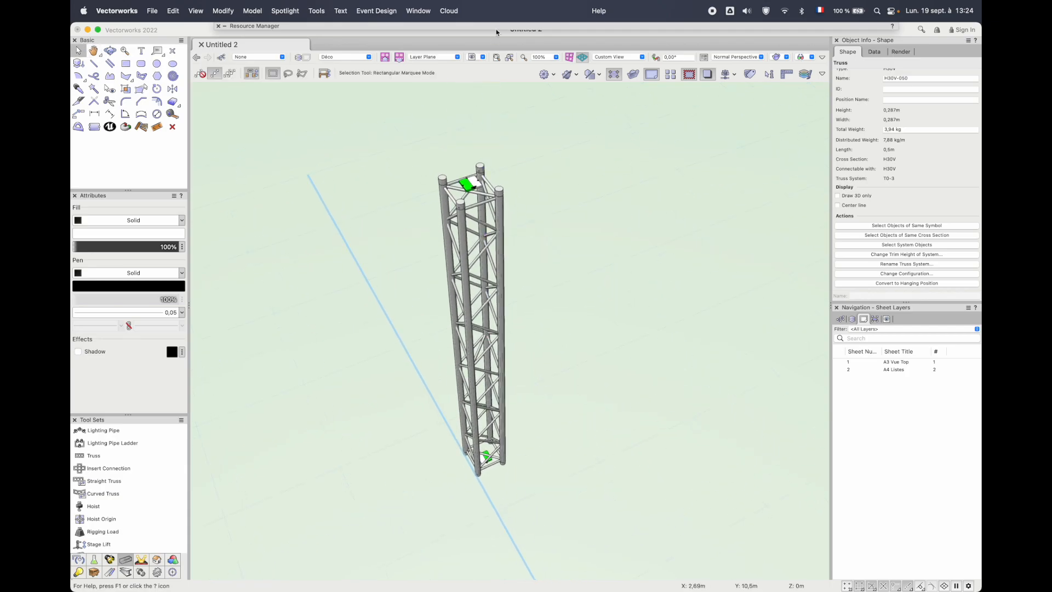
mouse_move(498, 28)
double_click(552, 218)
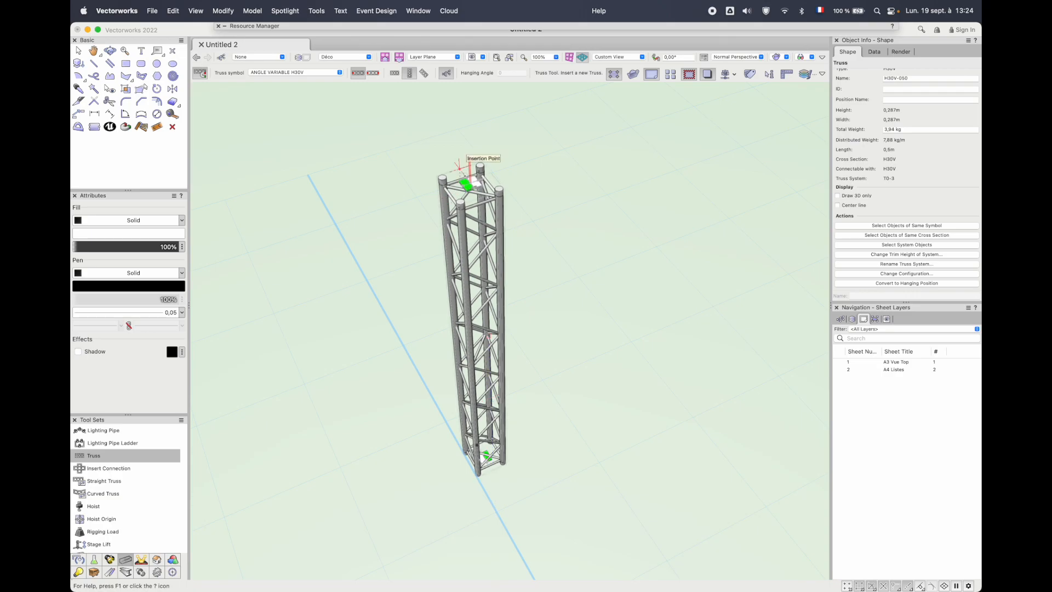
left_click(469, 182)
key("x")
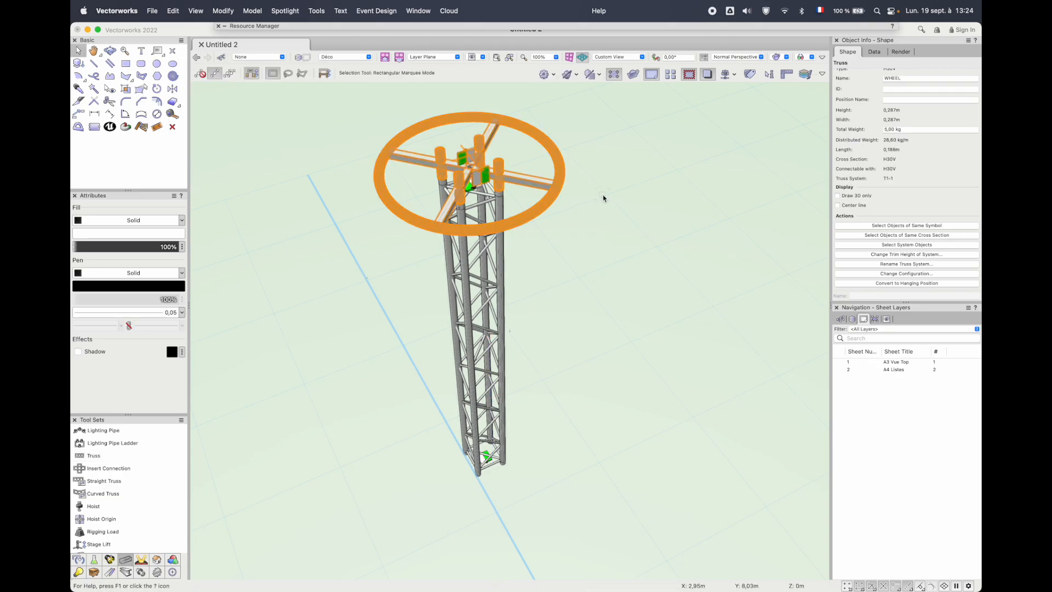
Insert the EMBASE LOURDE 80 symbol from the EMBASE folder at the foot of the freestanding vertical truss
key("shift+c")
left_click_drag(609, 226, 707, 220)
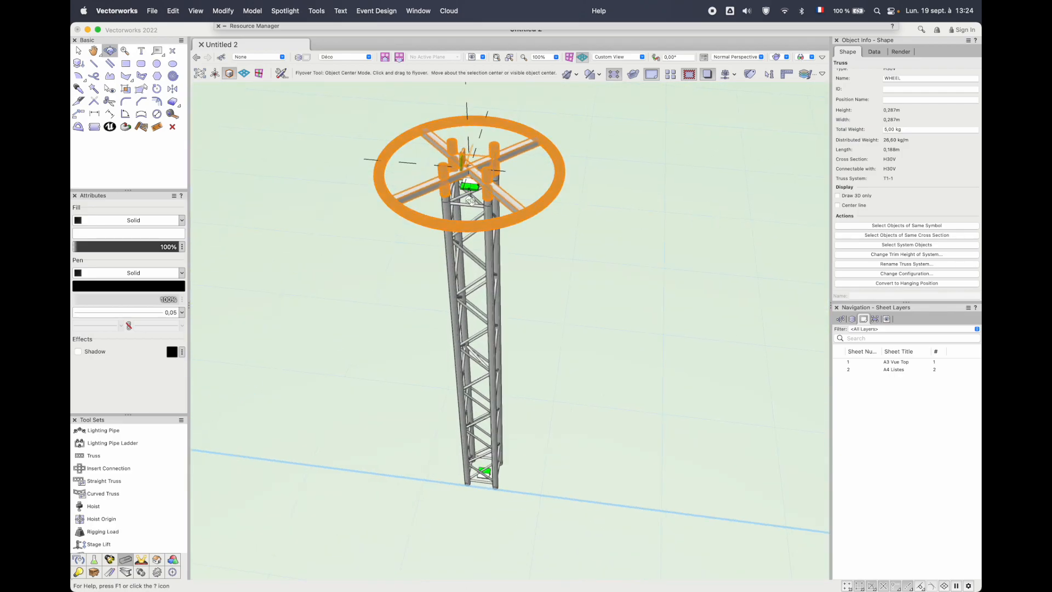
key("x")
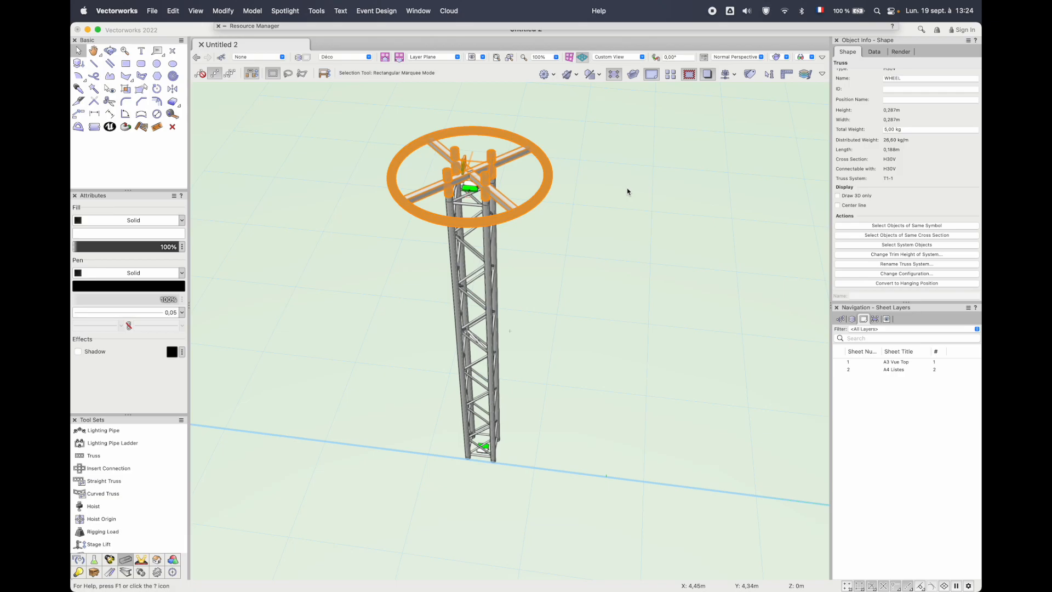
left_click(553, 26)
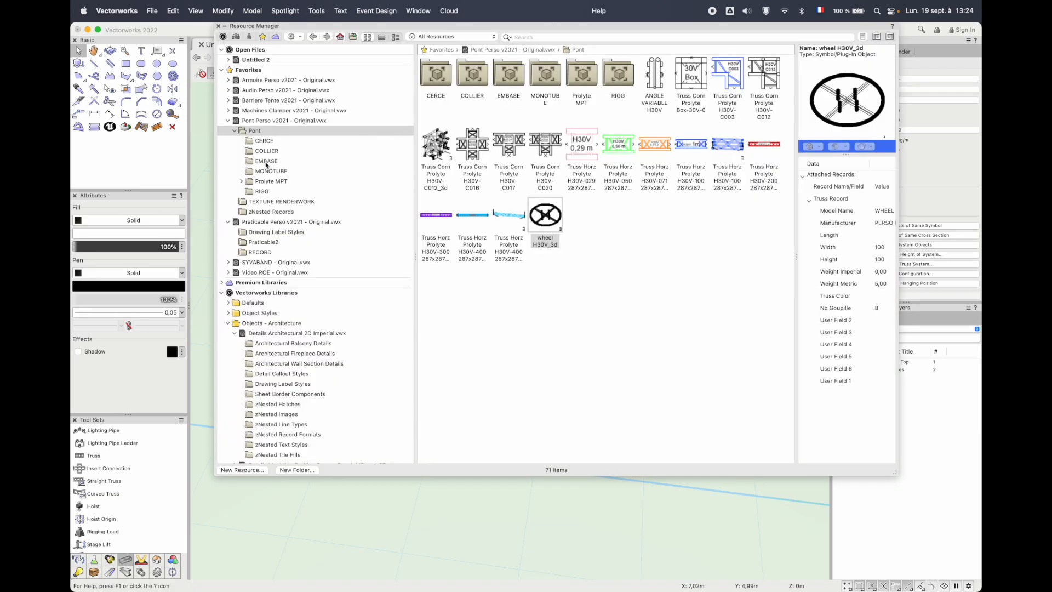
left_click(266, 161)
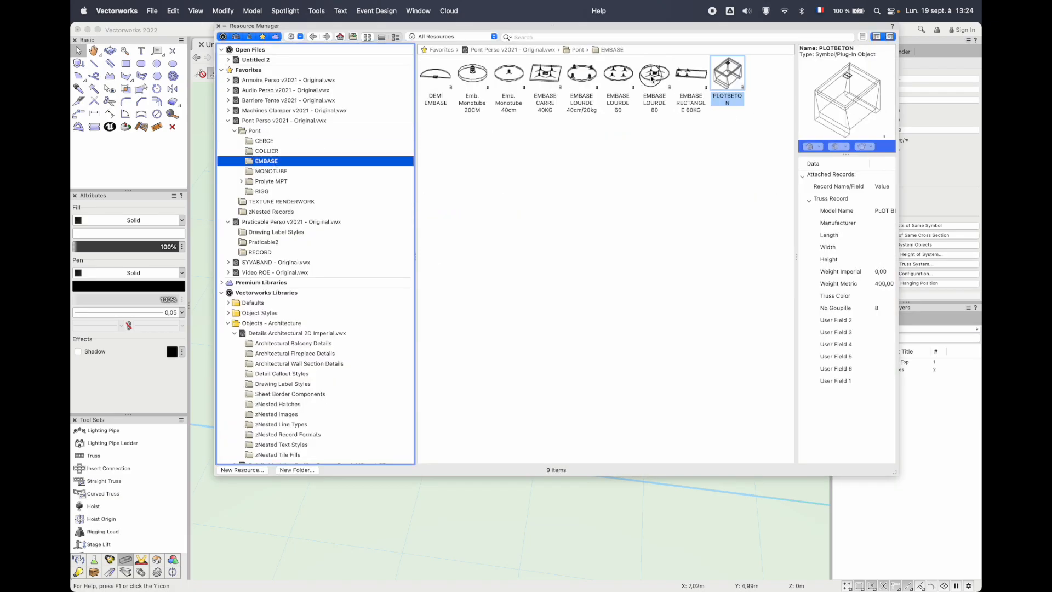
left_click(643, 99)
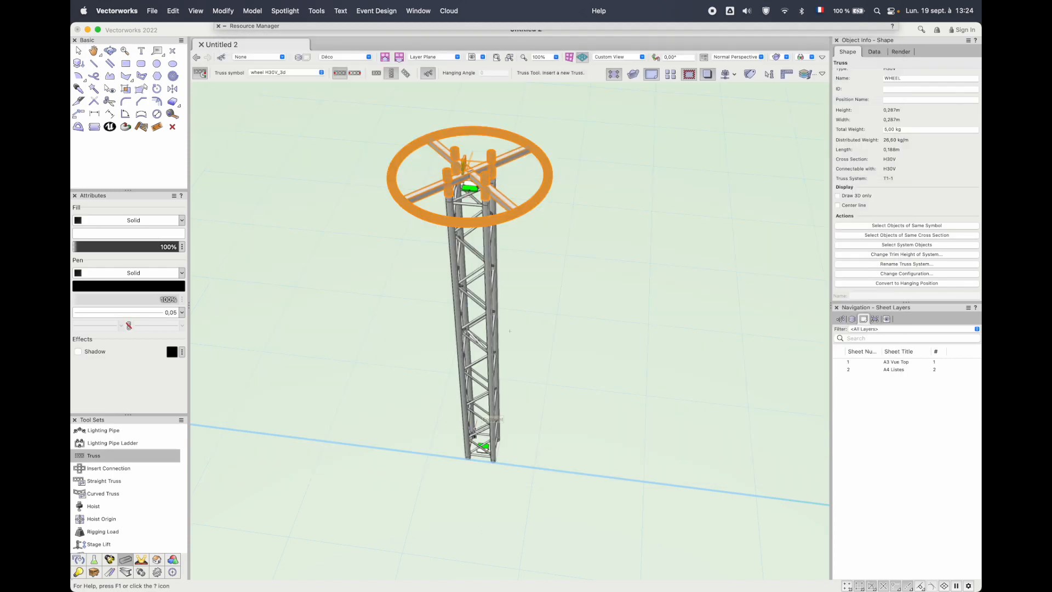
left_click(549, 453)
left_click_drag(549, 452, 483, 447)
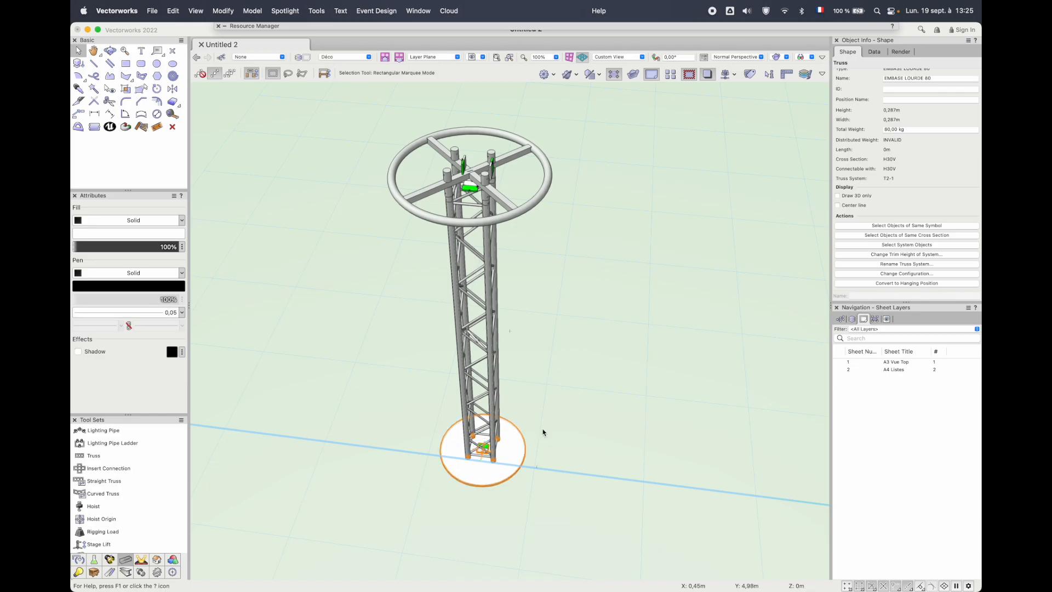
Inspect the freestanding truss with its wheel and base, together with the full tower, from several angles
scroll(542, 431, "up", 5)
middle_click_drag(542, 431, 526, 514, "ctrl")
left_click_drag(526, 514, 620, 386)
scroll(585, 454, "down", 5)
key("space")
middle_click_drag(536, 422, 513, 413)
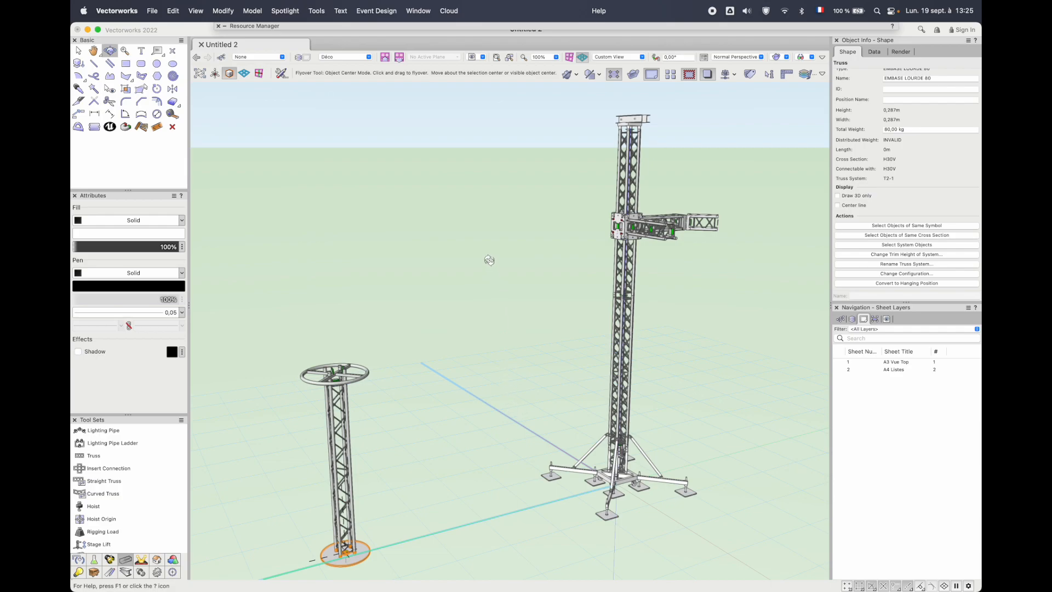
left_click_drag(515, 280, 495, 295)
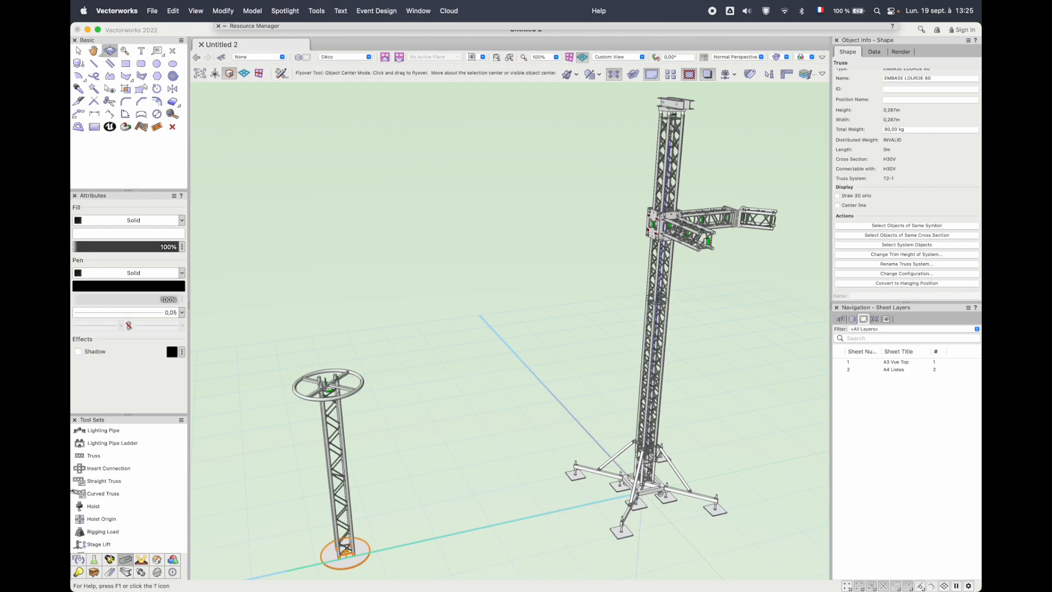
scroll(139, 466, "up", 1)
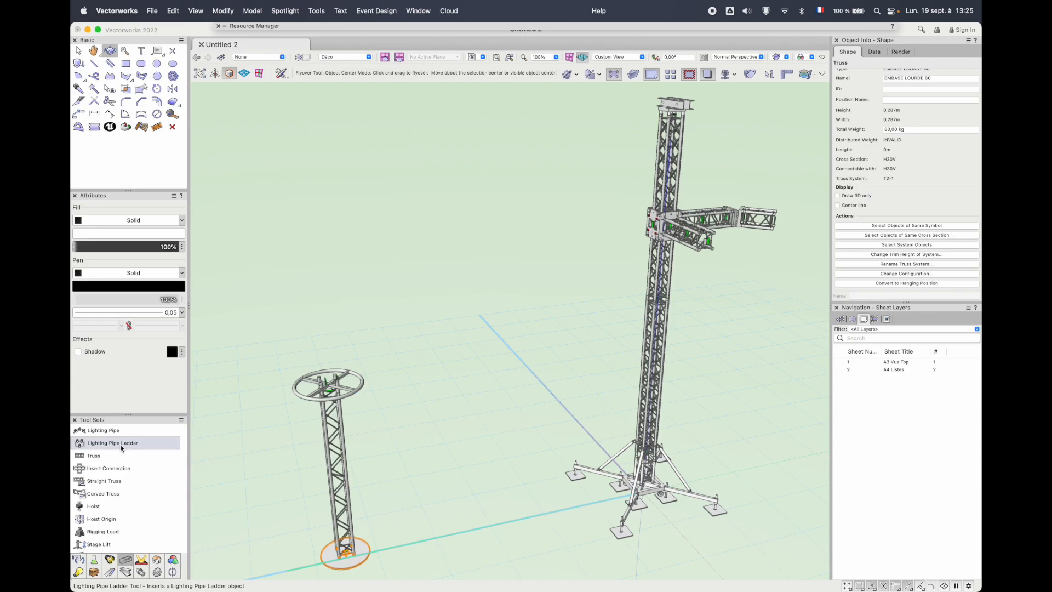
scroll(107, 495, "down", 3)
scroll(106, 504, "down", 4)
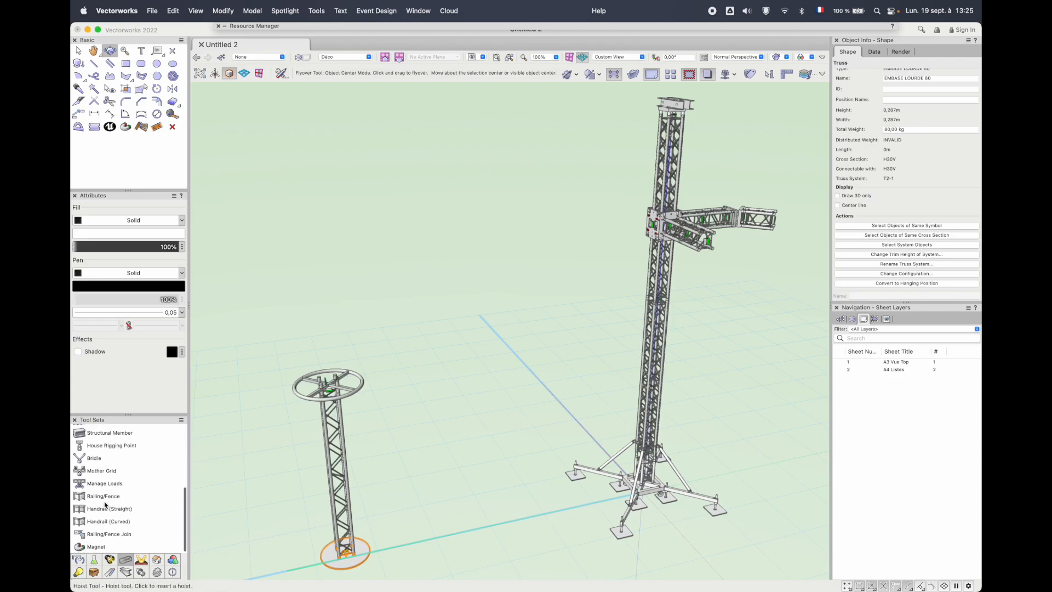
left_click(109, 560)
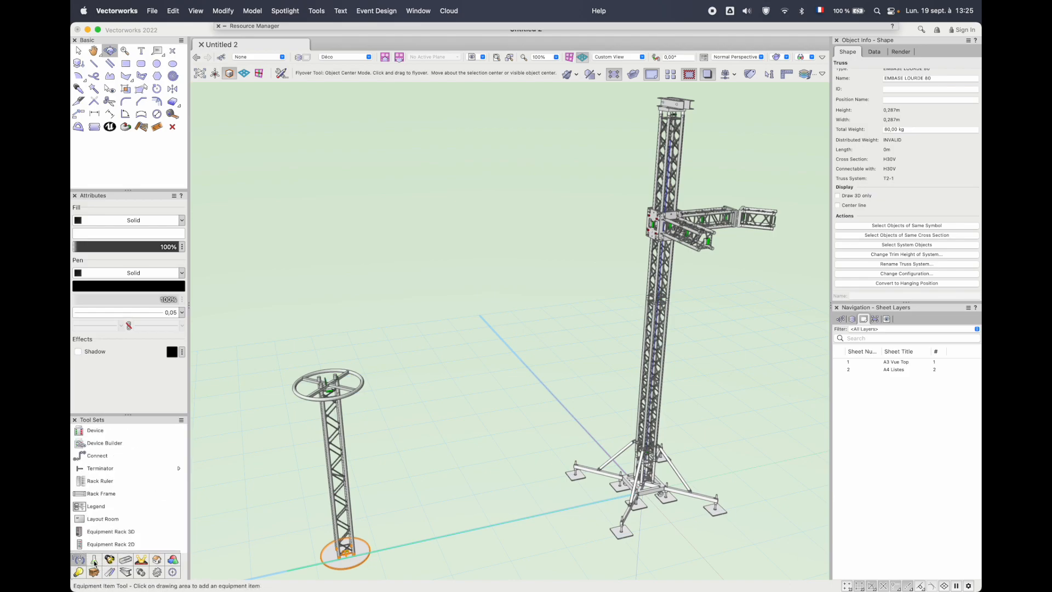
left_click(94, 561)
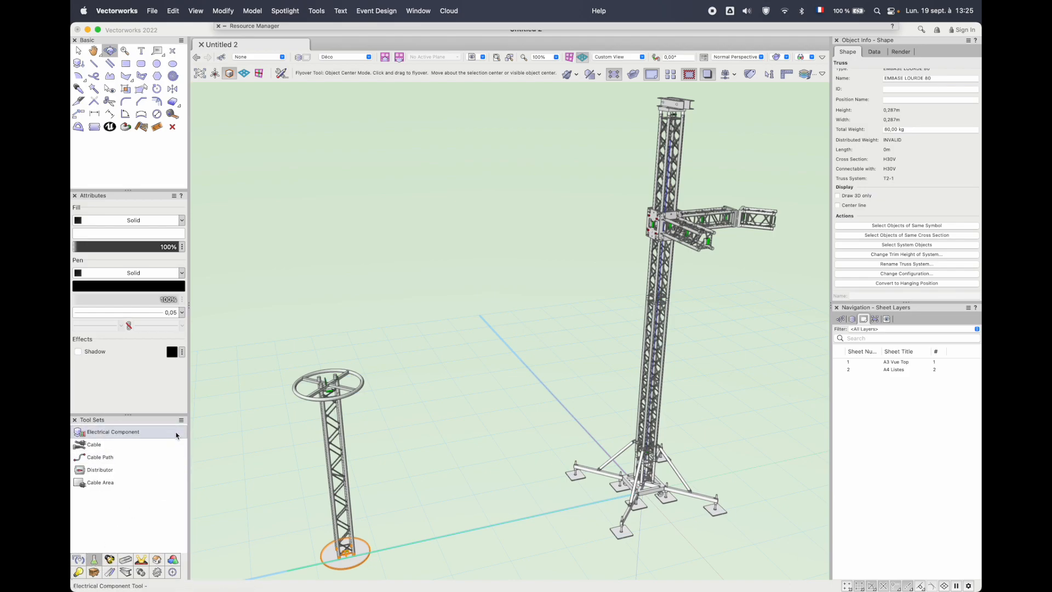
left_click_drag(306, 225, 315, 213)
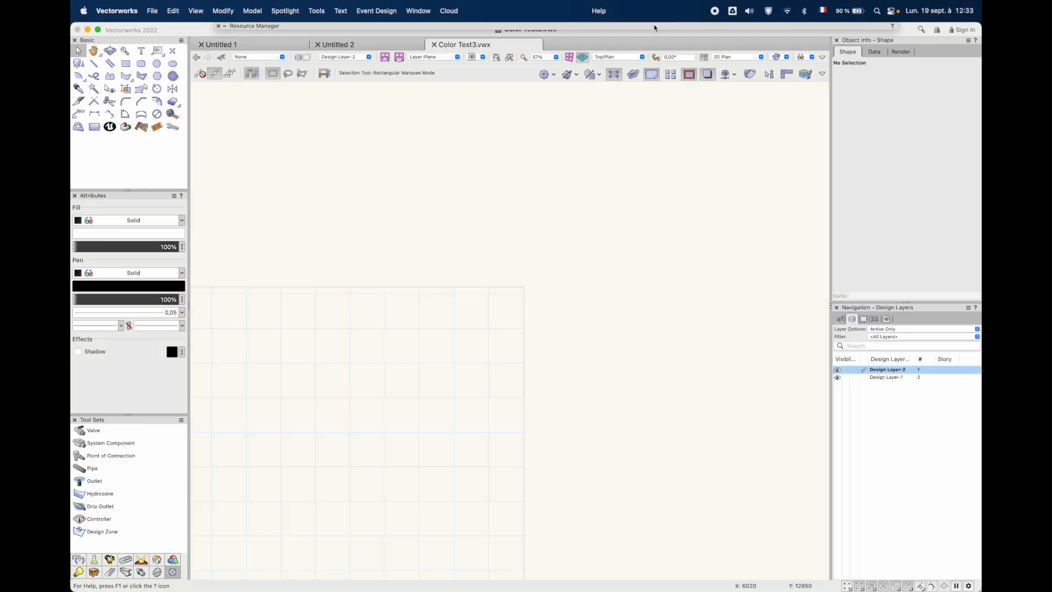
Insert four Audio Speaker L'Acoustics SB18 symbols from Color Test3.vwx on Design Layer-2, two unrotated and two turned freehand to opposite diagonals
left_click(655, 29)
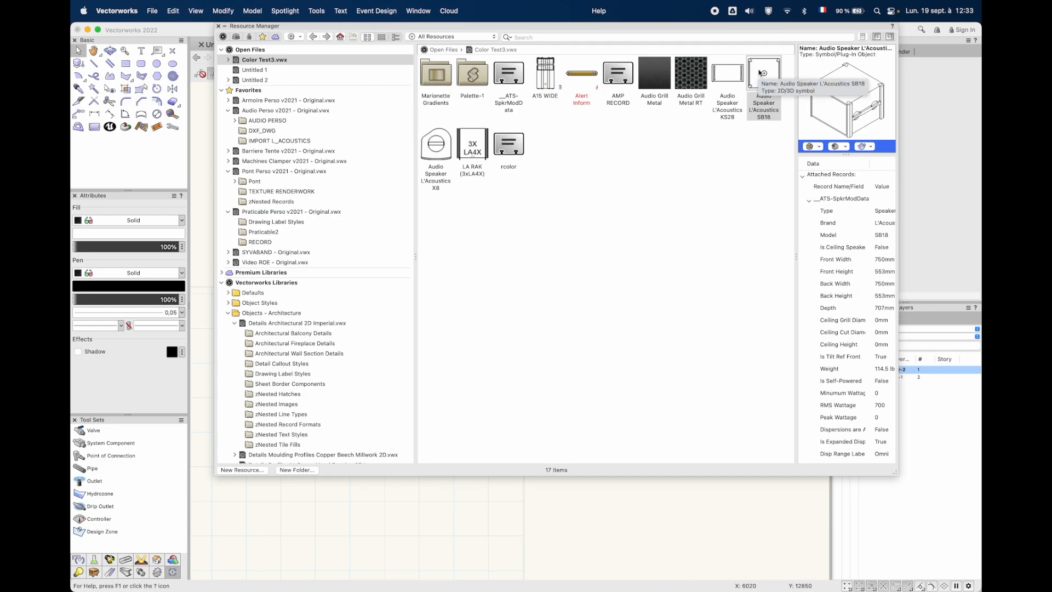
double_click(764, 77)
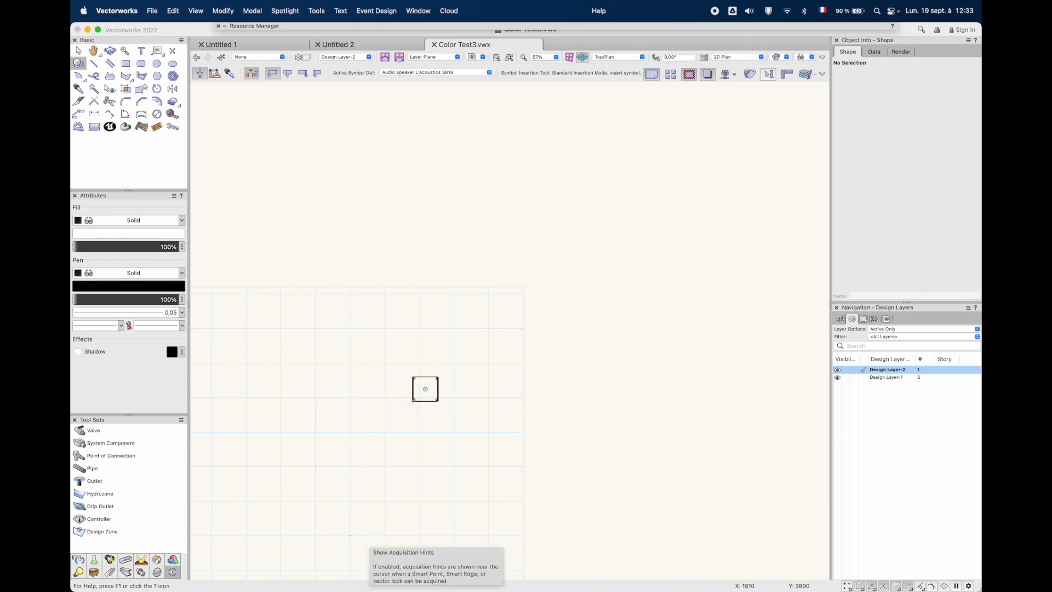
left_click(425, 389)
left_click(563, 401)
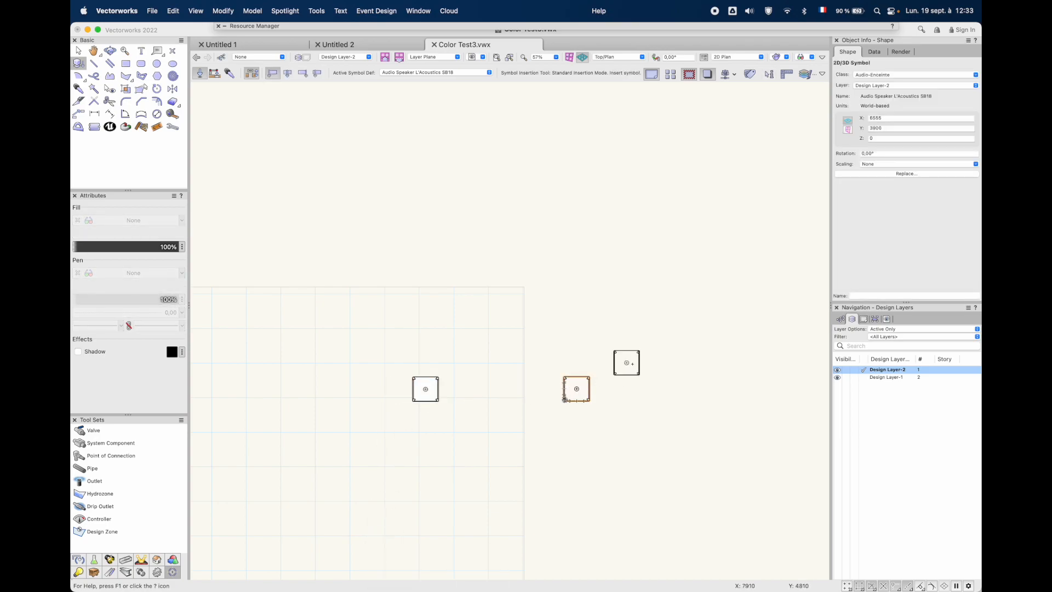
left_click(632, 299)
left_click(681, 266)
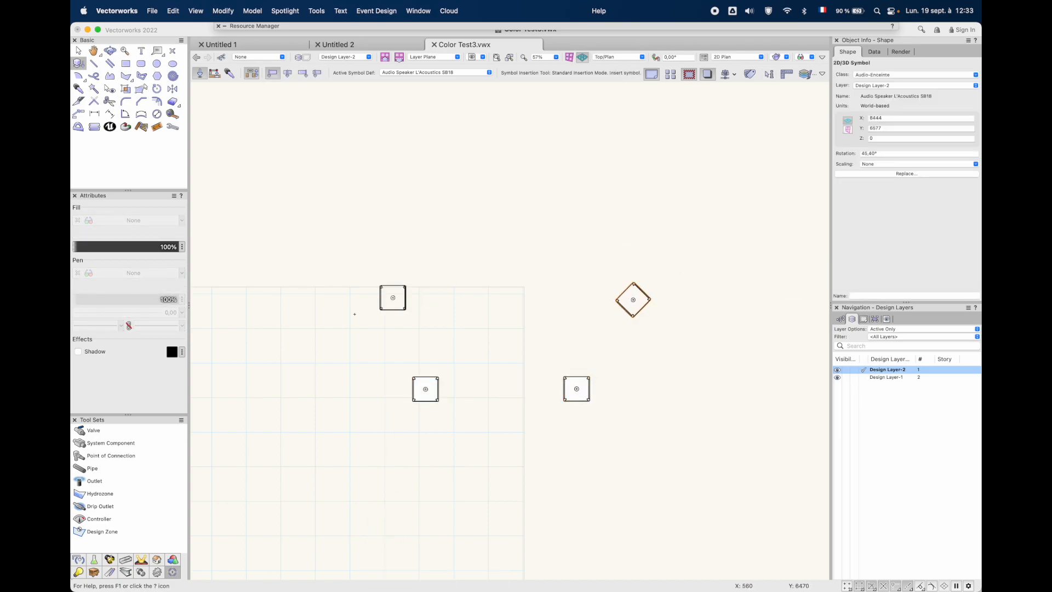
left_click(279, 270)
left_click(285, 300)
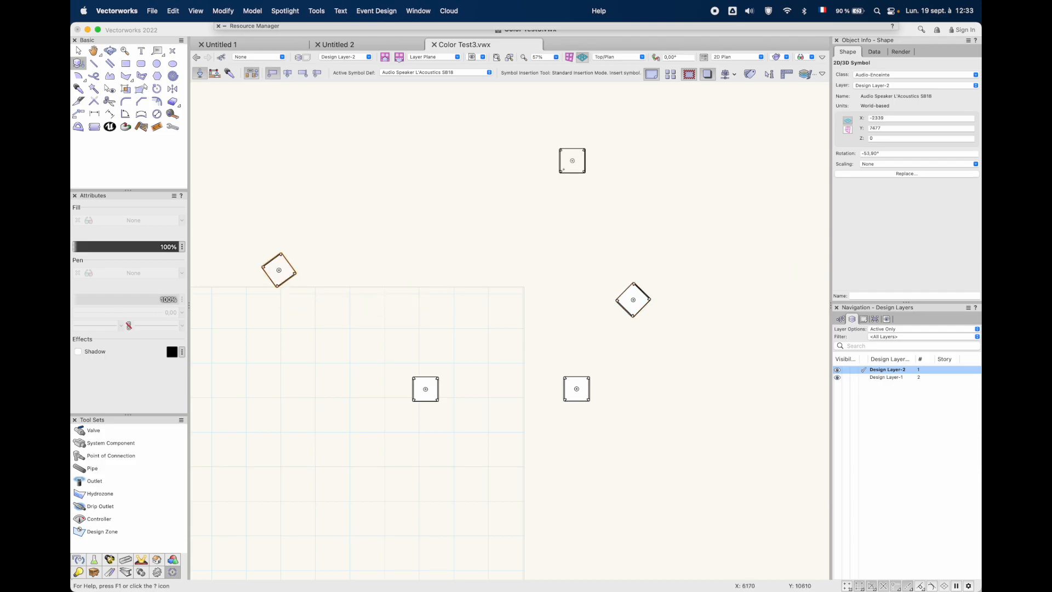
Insert three Audio Speaker L'Acoustics X8 symbols around the SB18 speakers, each turned freehand to its own direction
left_click(735, 27)
double_click(436, 145)
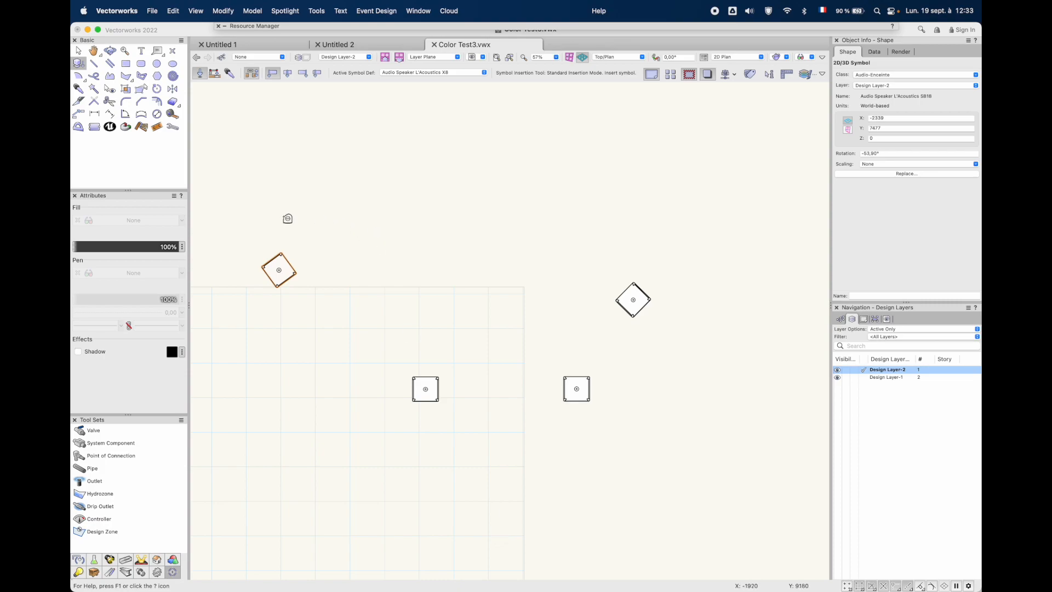
left_click(288, 180)
left_click(302, 127)
left_click(350, 358)
left_click(344, 300)
left_click(667, 178)
left_click(646, 230)
left_click(77, 51)
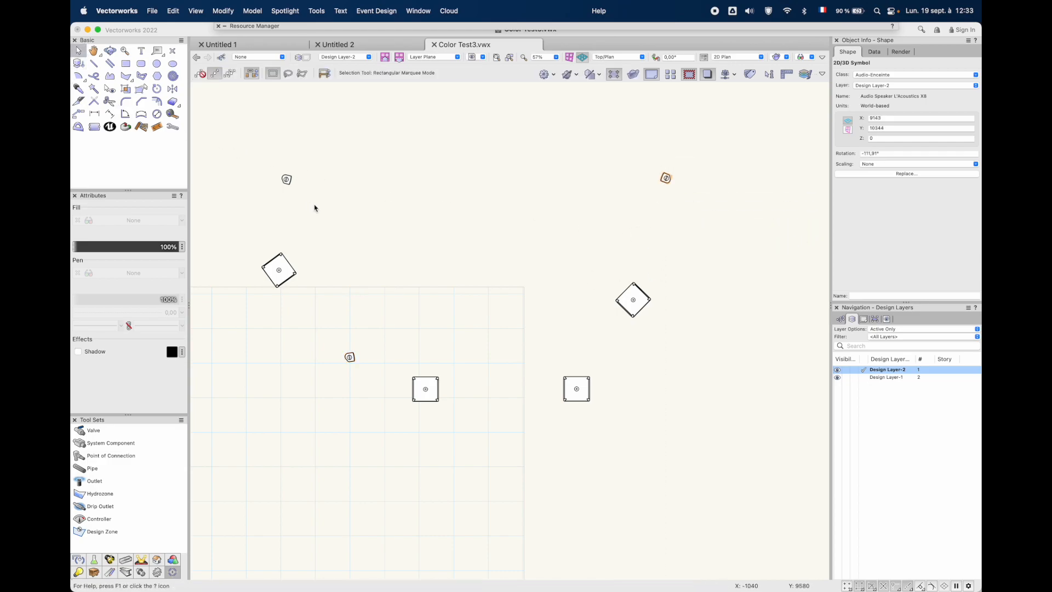
Colour two SB18 speakers and the two uppermost X8 speakers bleu together with the Color Test Marionette command
left_click(589, 206)
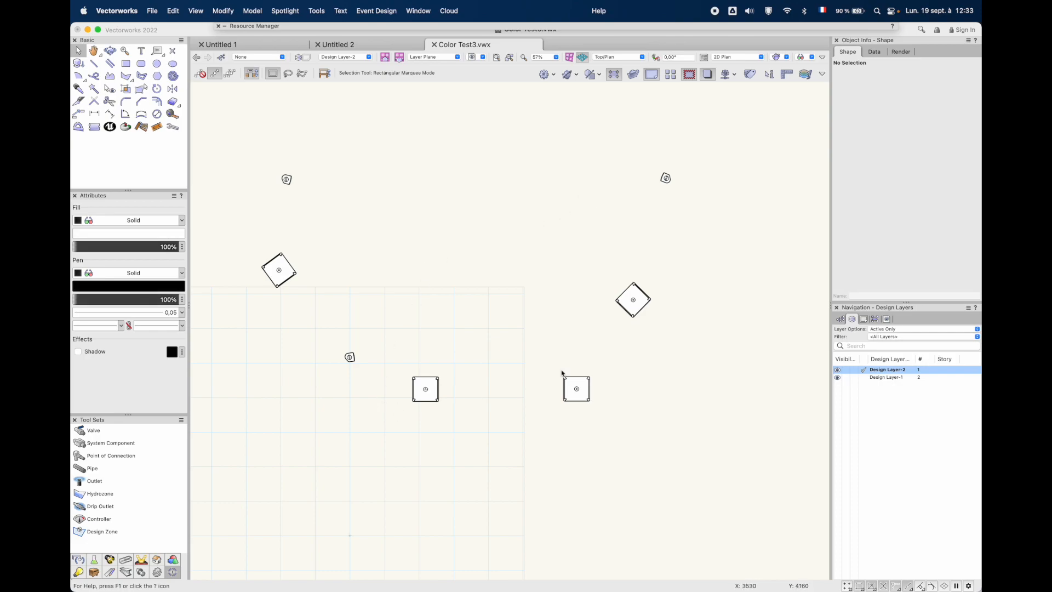
left_click(430, 384)
left_click(665, 177)
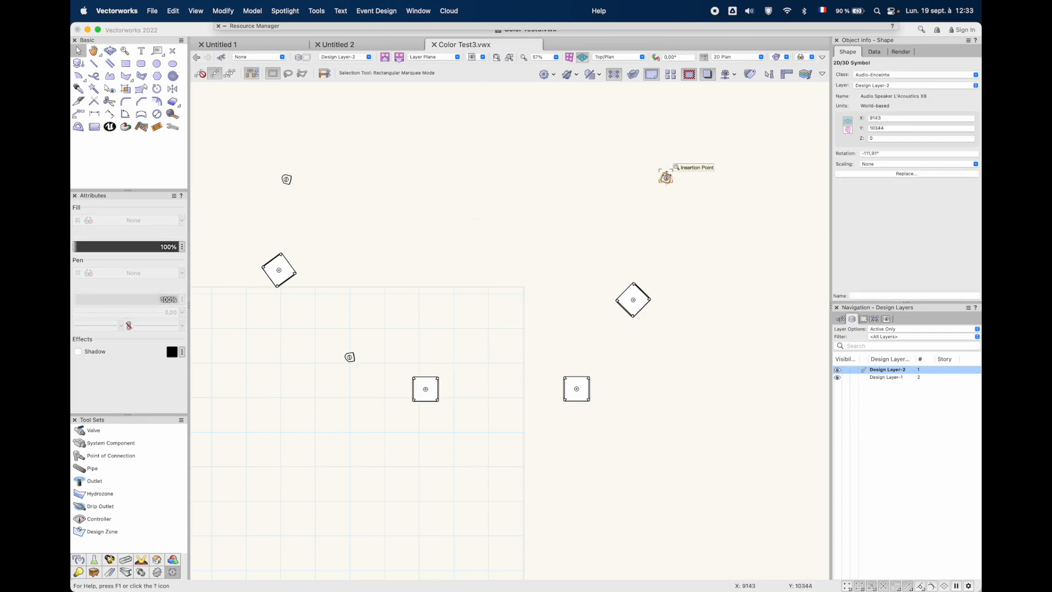
left_click(431, 384, "shift")
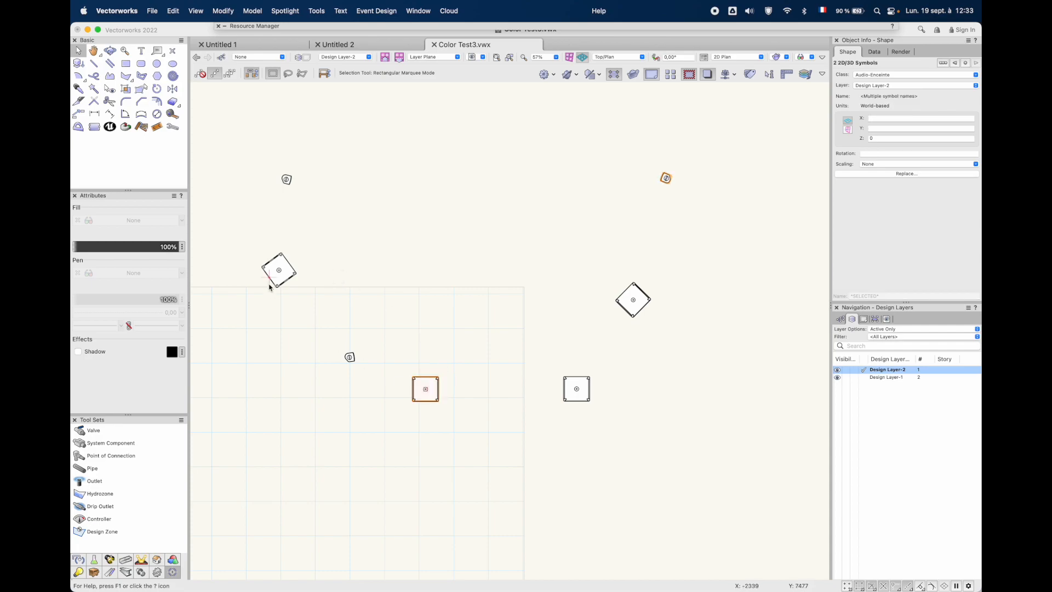
left_click(286, 179, "shift")
left_click(280, 268, "shift")
left_click(325, 9)
mouse_move(378, 271)
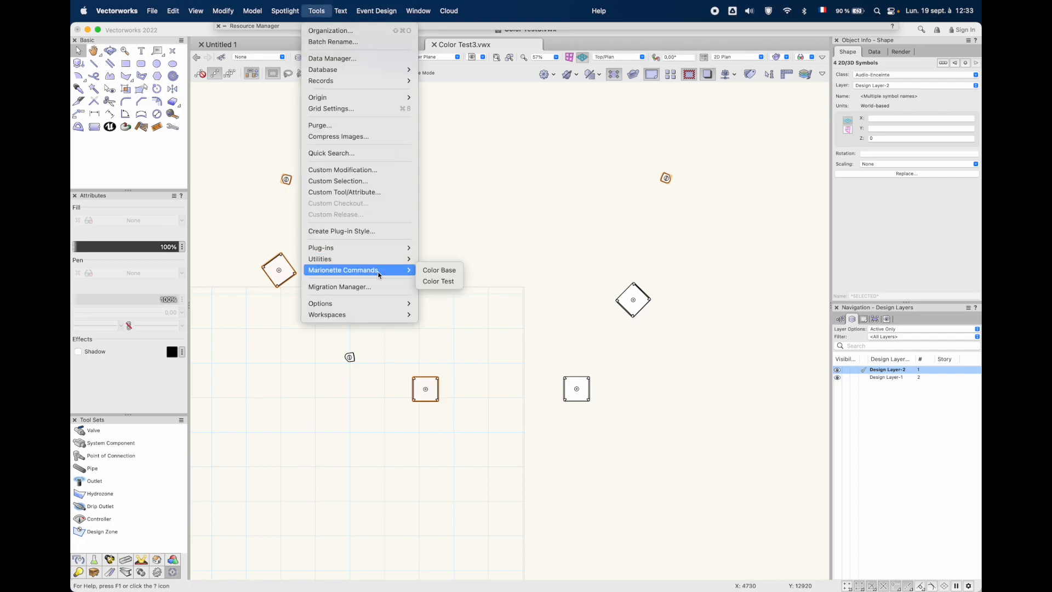
left_click(439, 282)
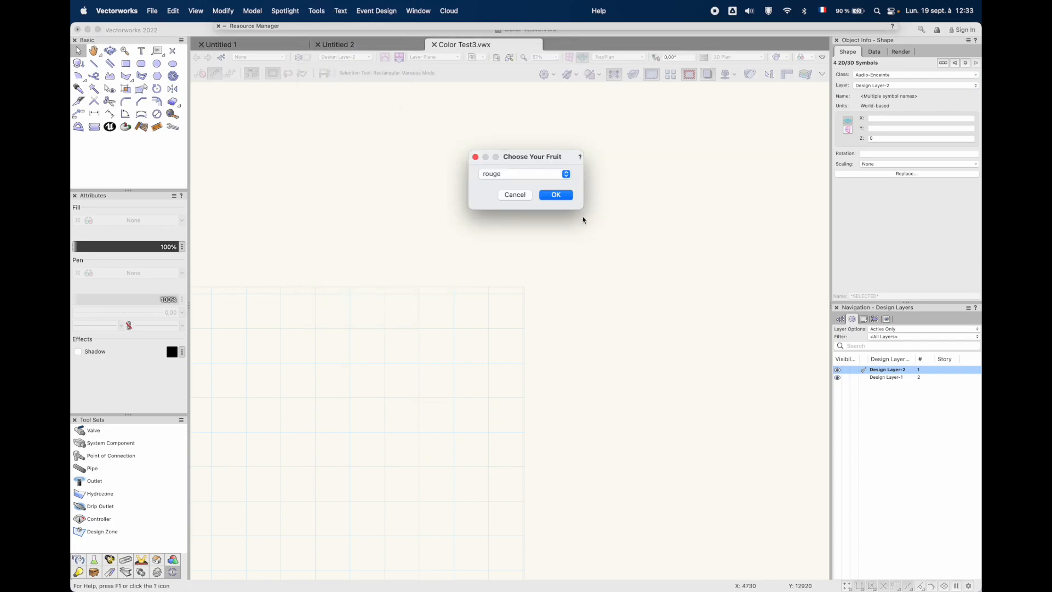
left_click(518, 176)
left_click(499, 196)
left_click(555, 196)
left_click(599, 218)
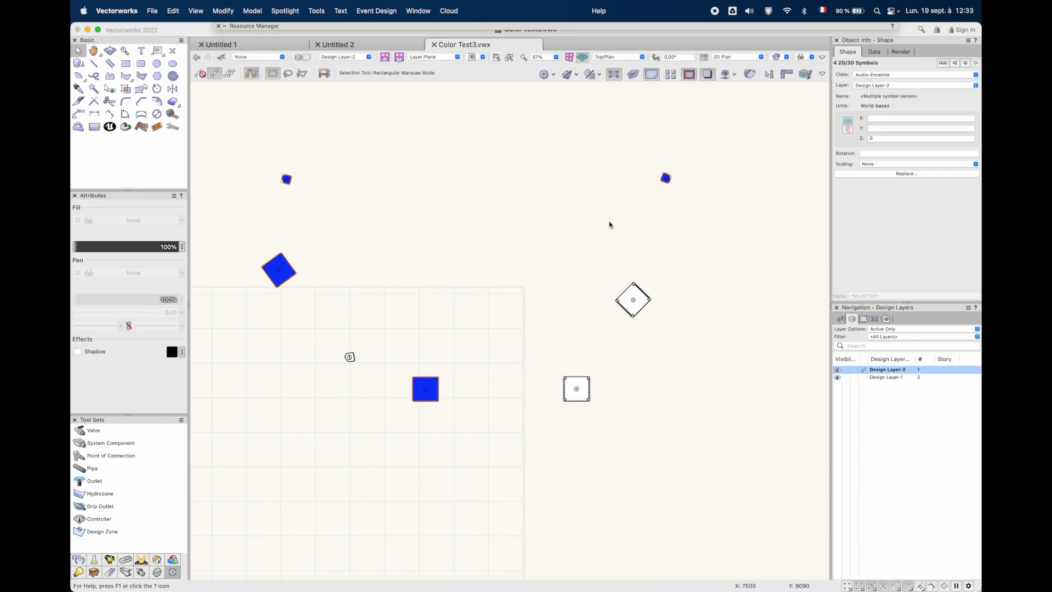
Colour the diagonally turned uncoloured SB18 and the remaining X8 speaker jaune together with the Color Test Marionette command
left_click(349, 356)
left_click(384, 6)
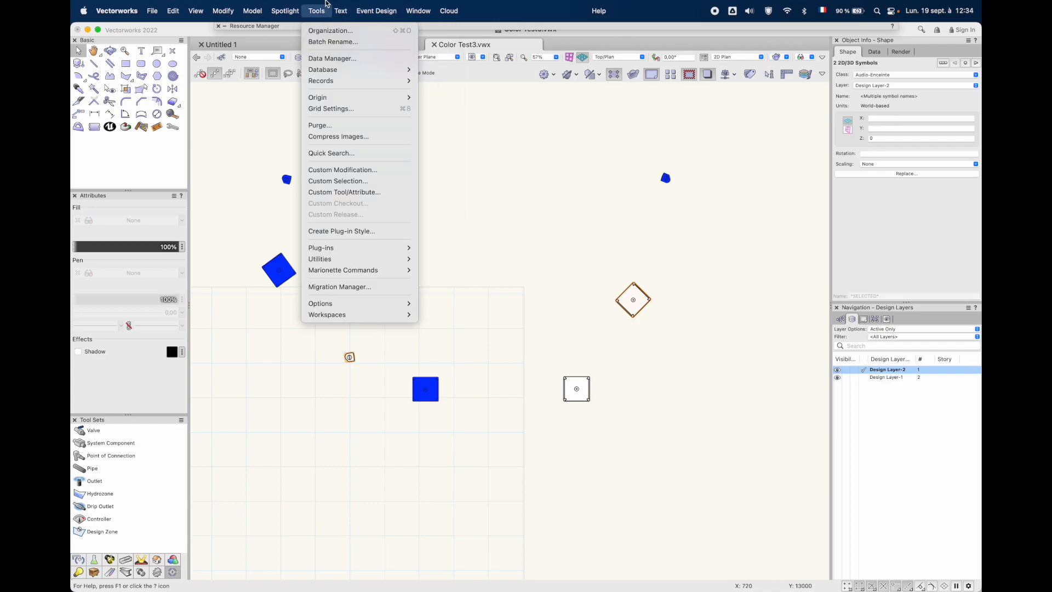
mouse_move(382, 275)
left_click(438, 281)
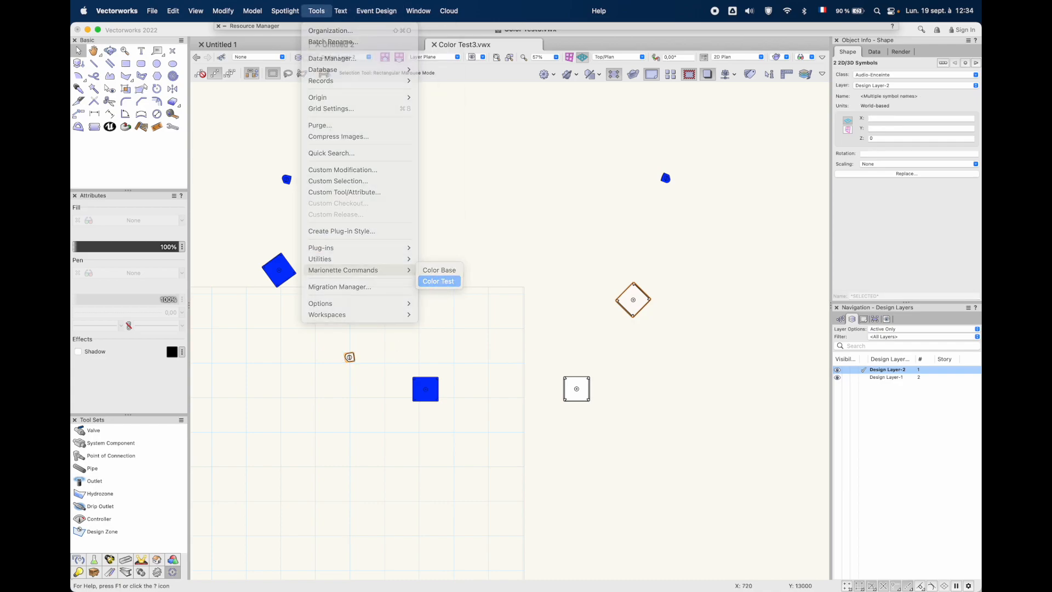
left_click(516, 172)
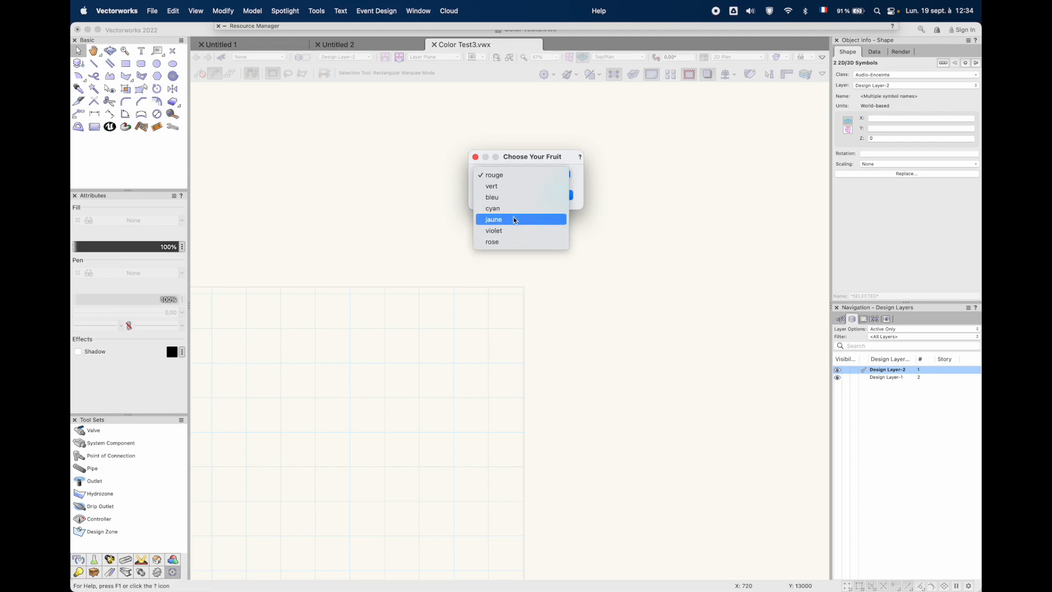
left_click(512, 218)
left_click(566, 195)
left_click(602, 217)
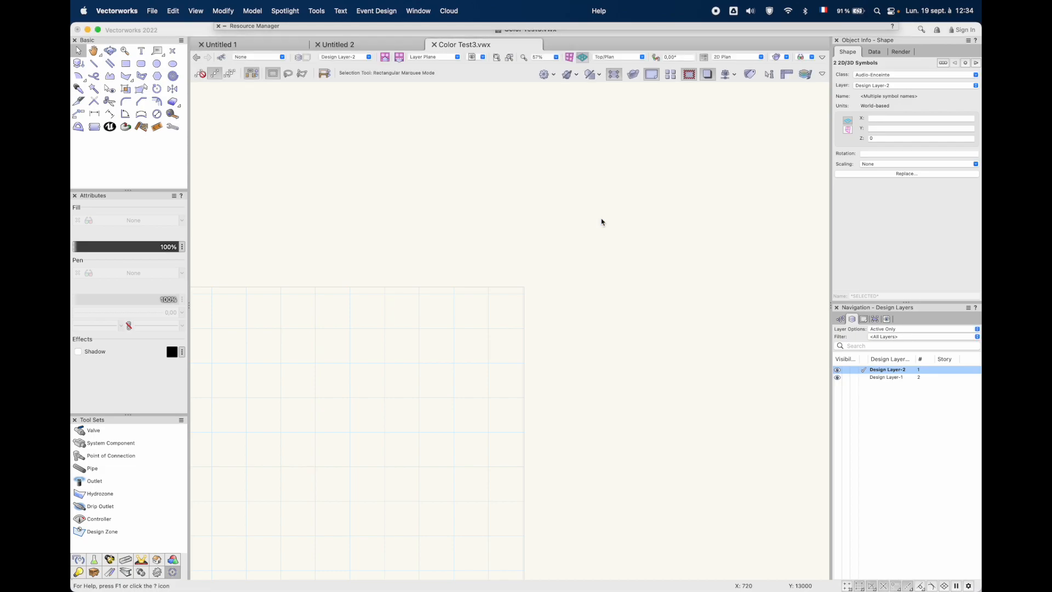
Recolour the unrotated blue SB18 speaker rouge with the Color Test Marionette command
left_click(581, 379)
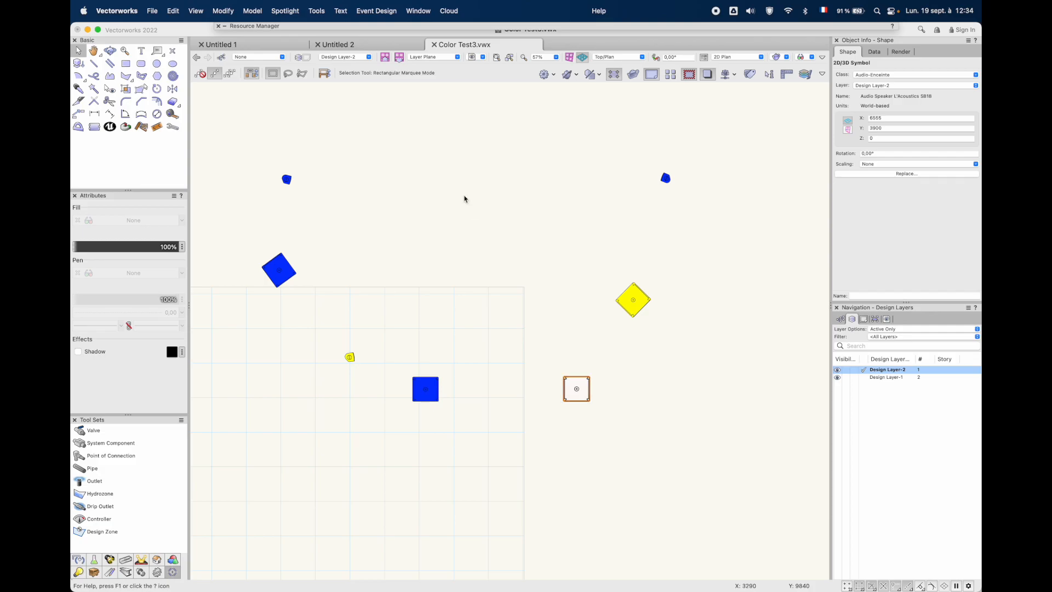
left_click(524, 302)
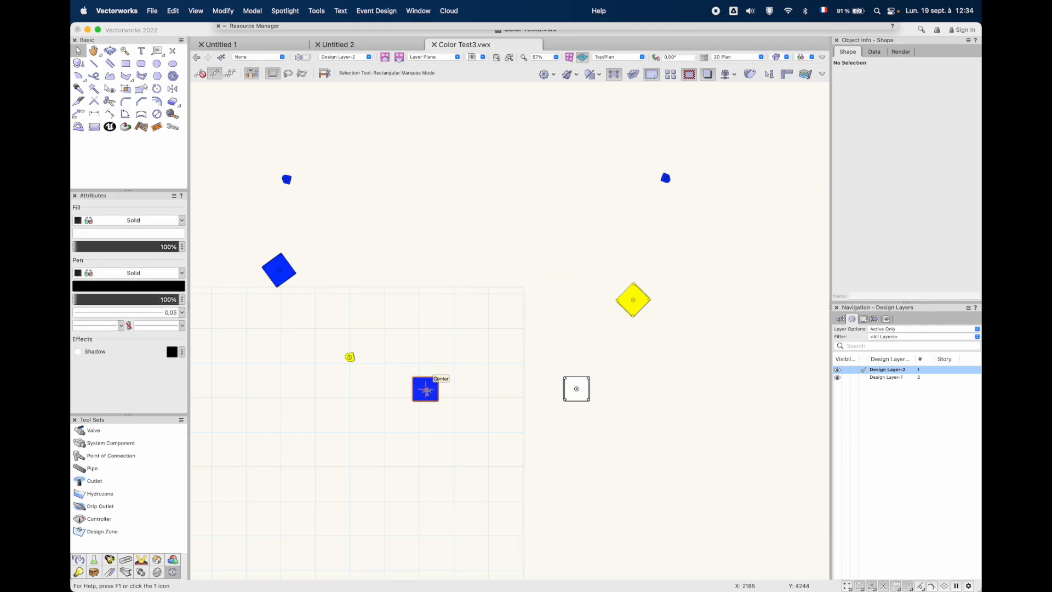
left_click(424, 387)
left_click(340, 11)
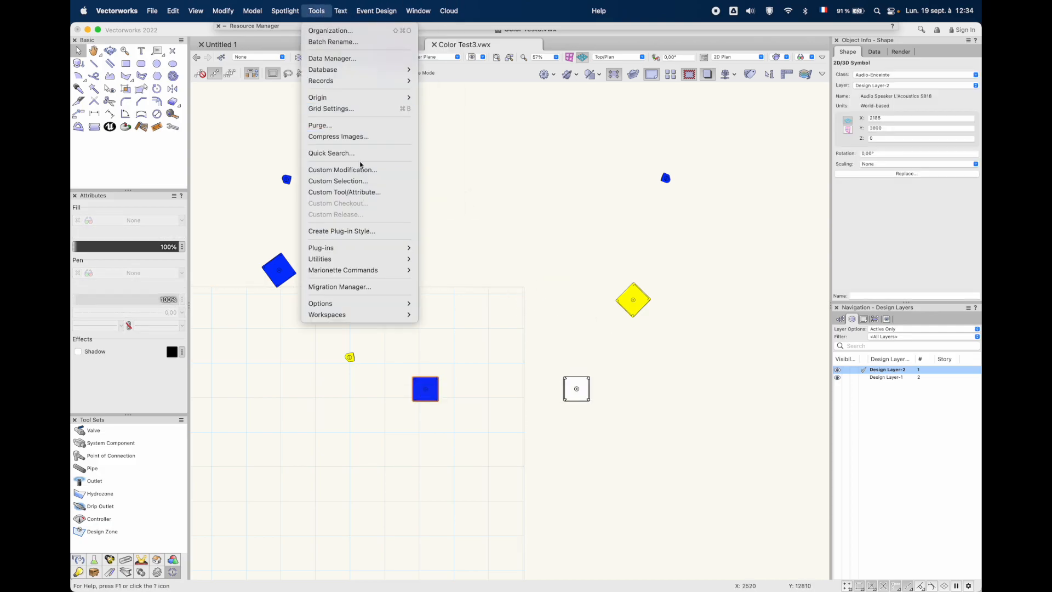
left_click(436, 281)
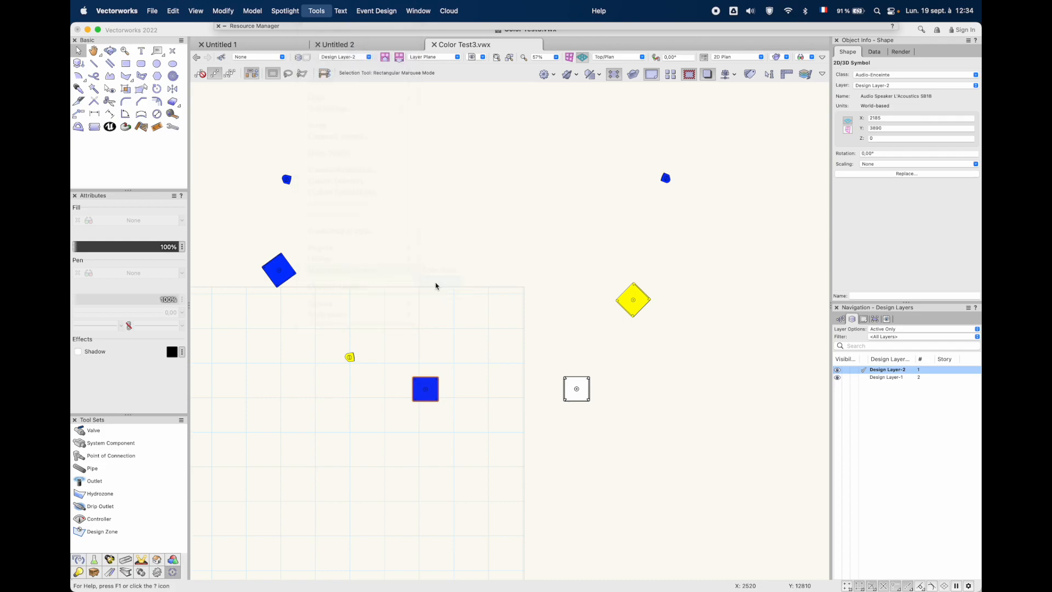
left_click(567, 197)
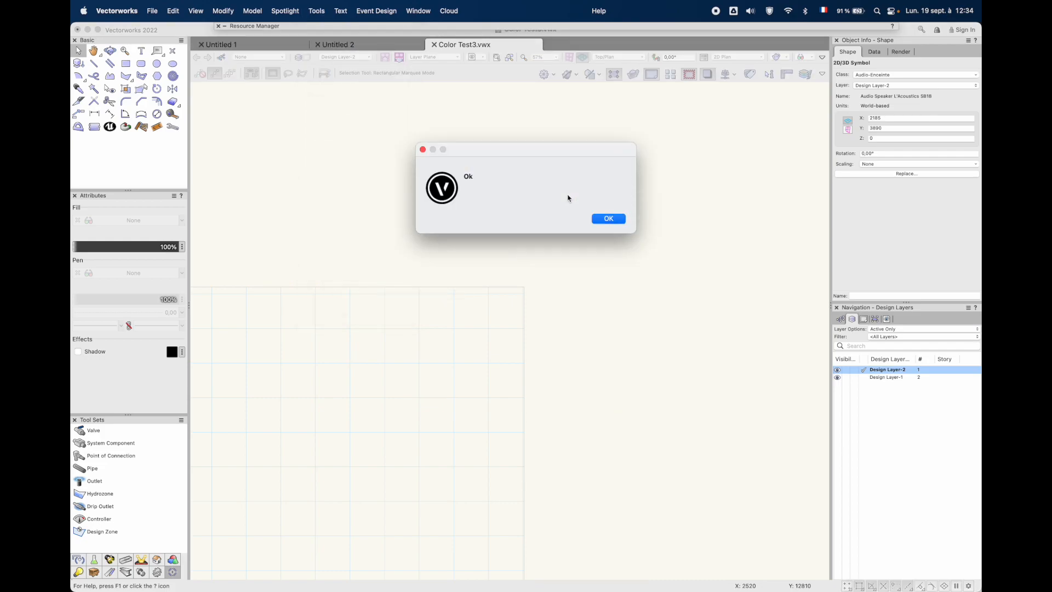
left_click(608, 218)
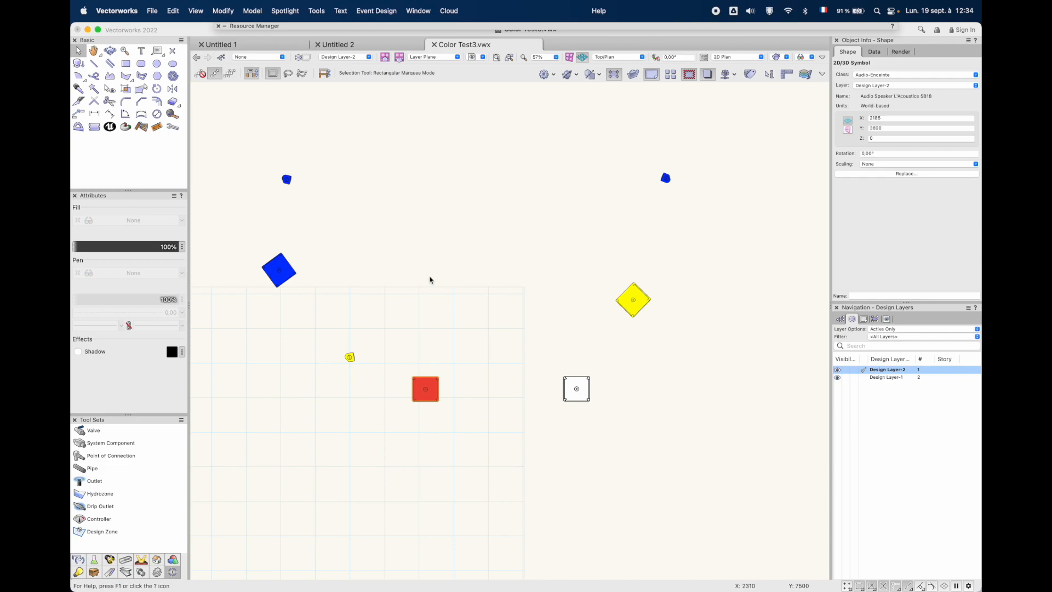
scroll(419, 289, "up", 2)
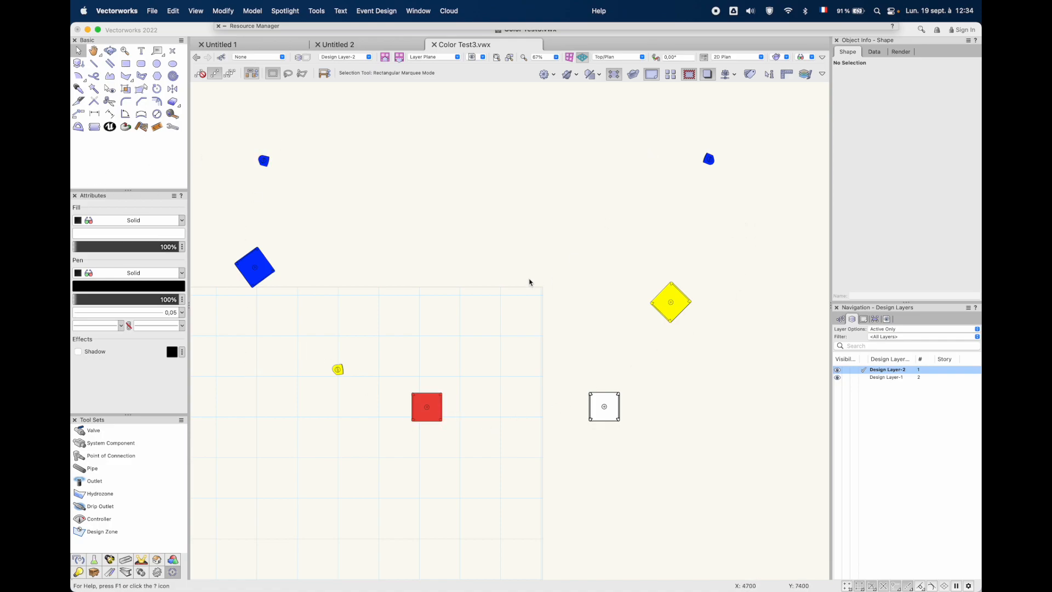
scroll(529, 281, "down", 1)
scroll(529, 280, "up", 2)
scroll(528, 279, "down", 2)
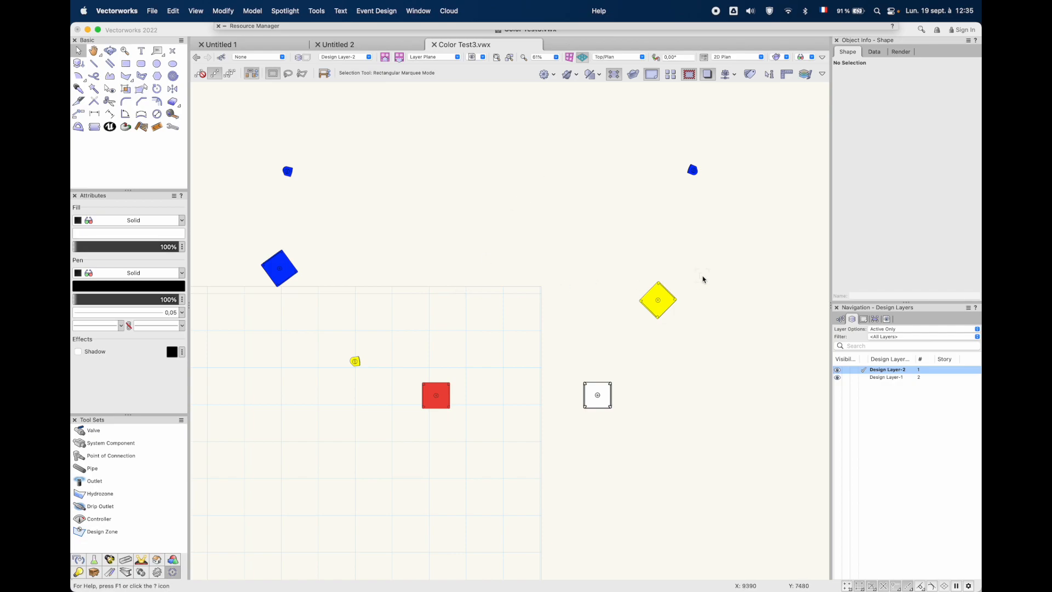
Examine the node network inside the color Test Marionette wrapper on Design Layer-1, and exit the script
left_click(863, 378)
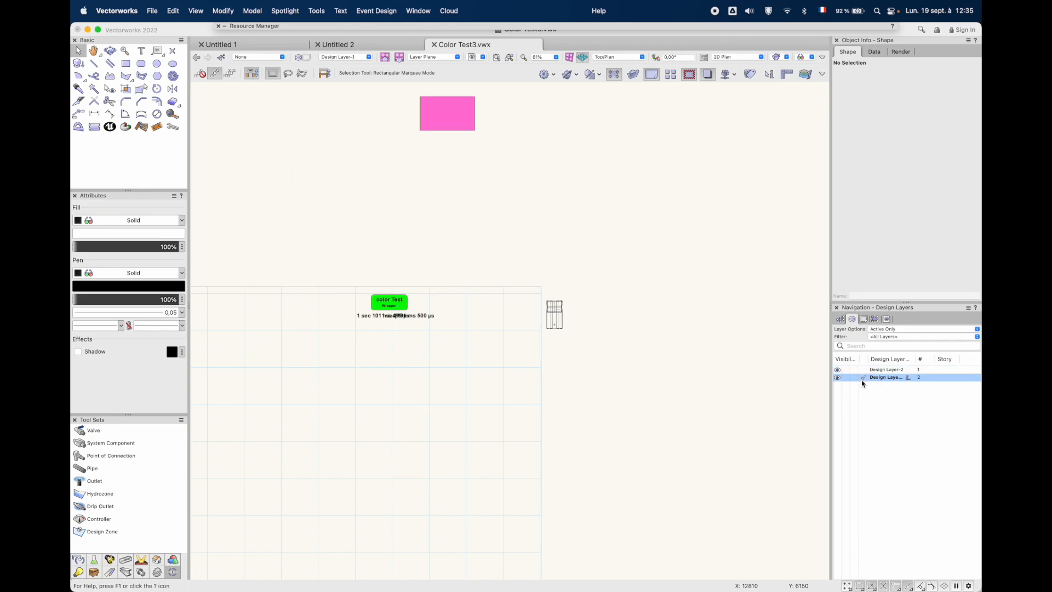
double_click(389, 301)
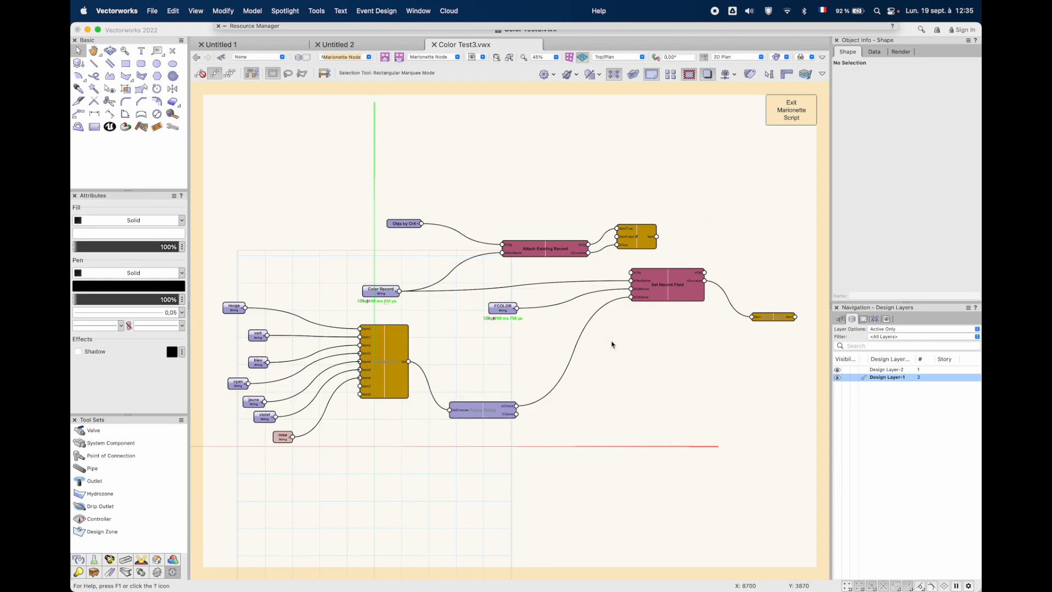
left_click(789, 109)
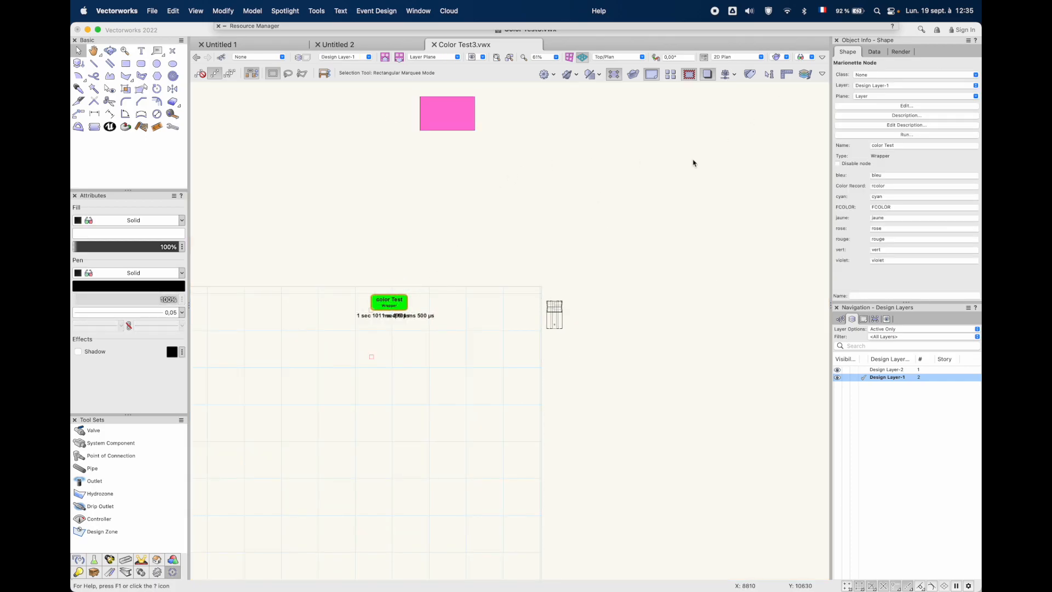
Inspect the FCOLOR field in the rcolor record format of Color Test3.vwx, leaving the format unedited
mouse_move(516, 29)
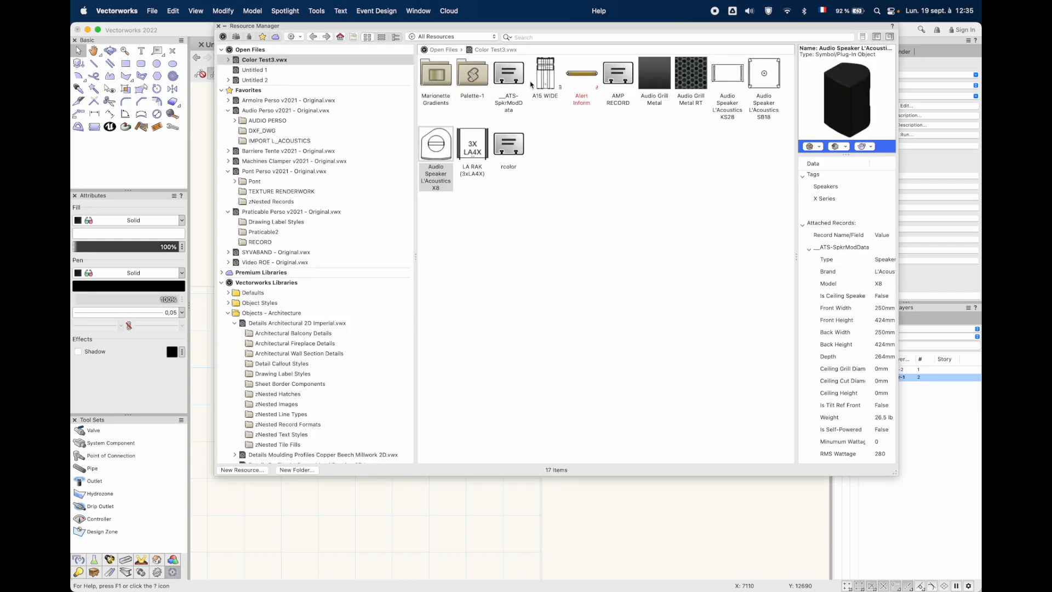
left_click(506, 149)
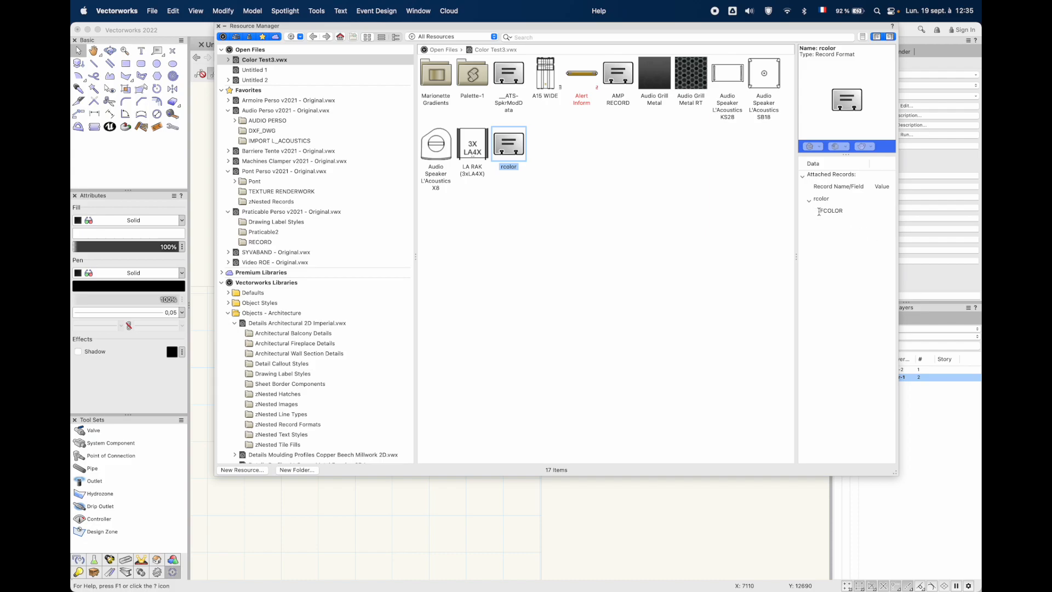
right_click(505, 130)
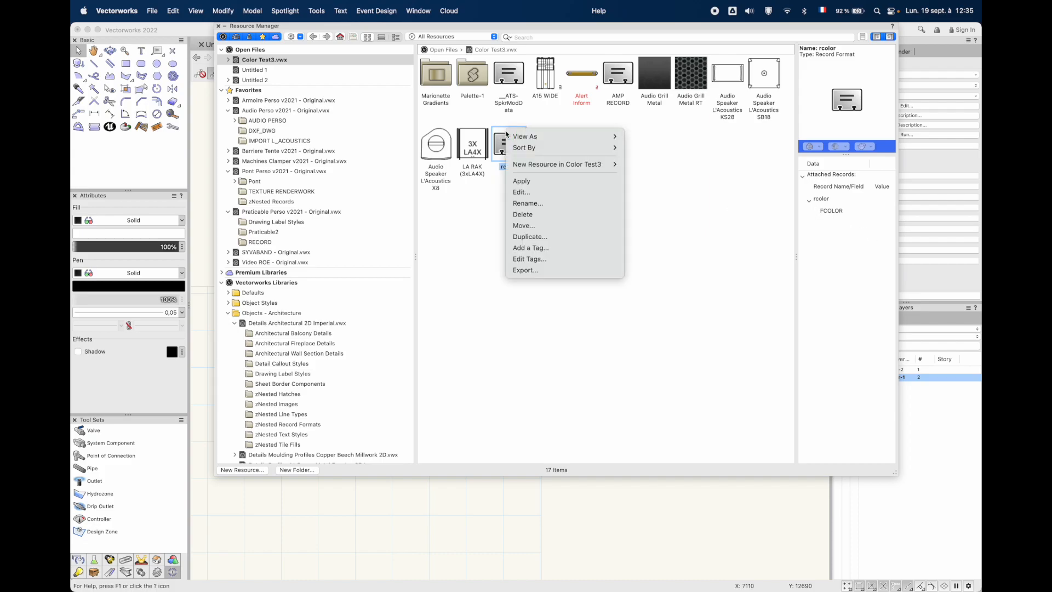
left_click(534, 192)
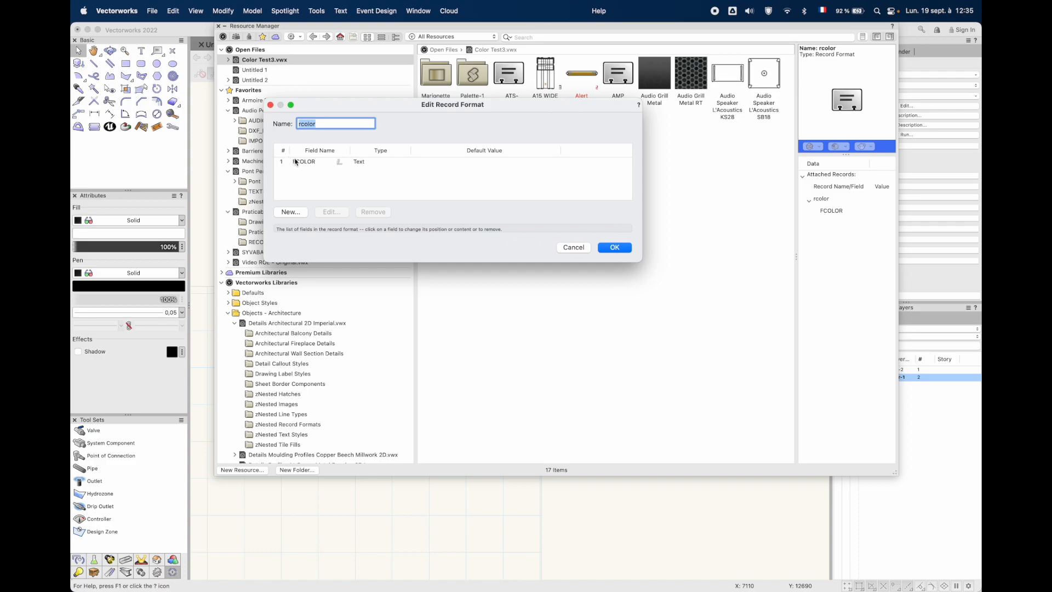
left_click(297, 162)
left_click(573, 247)
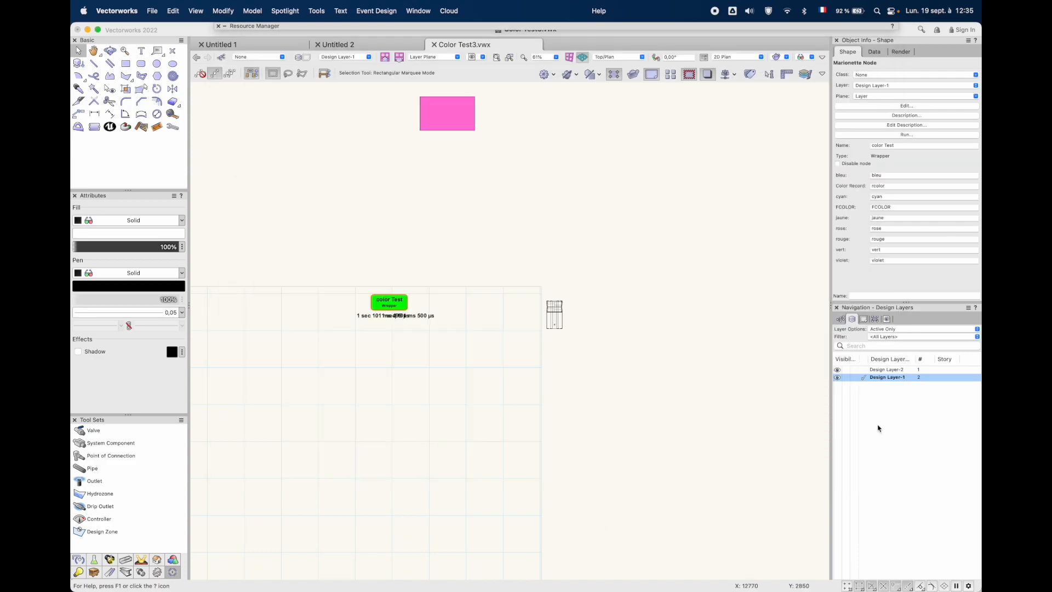
Check the attached rcolor record and its FCOLOR value on coloured and uncoloured speakers on Design Layer-2
left_click(865, 369)
left_click(658, 299)
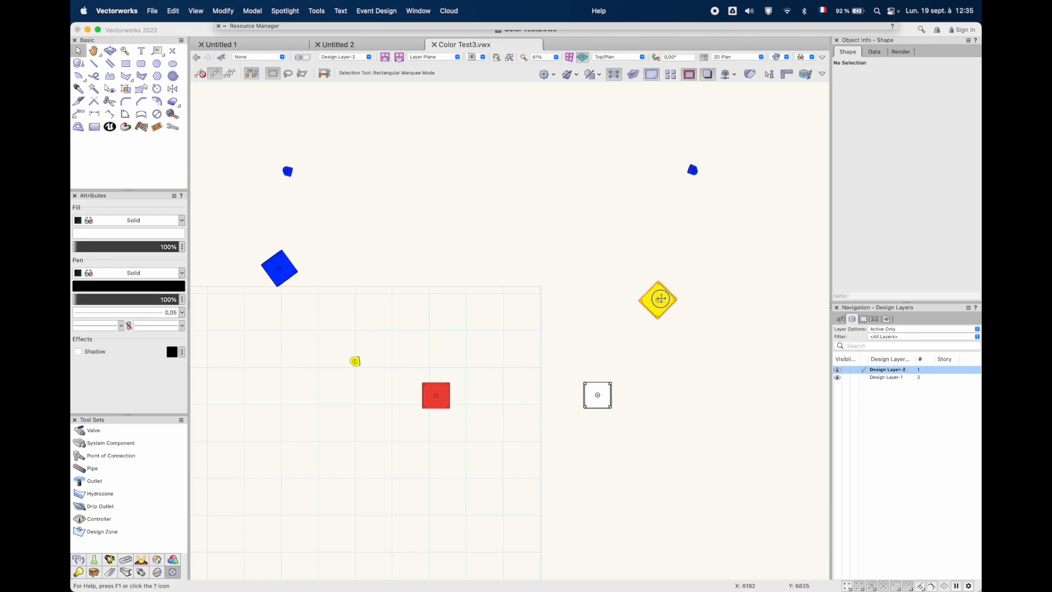
left_click(873, 52)
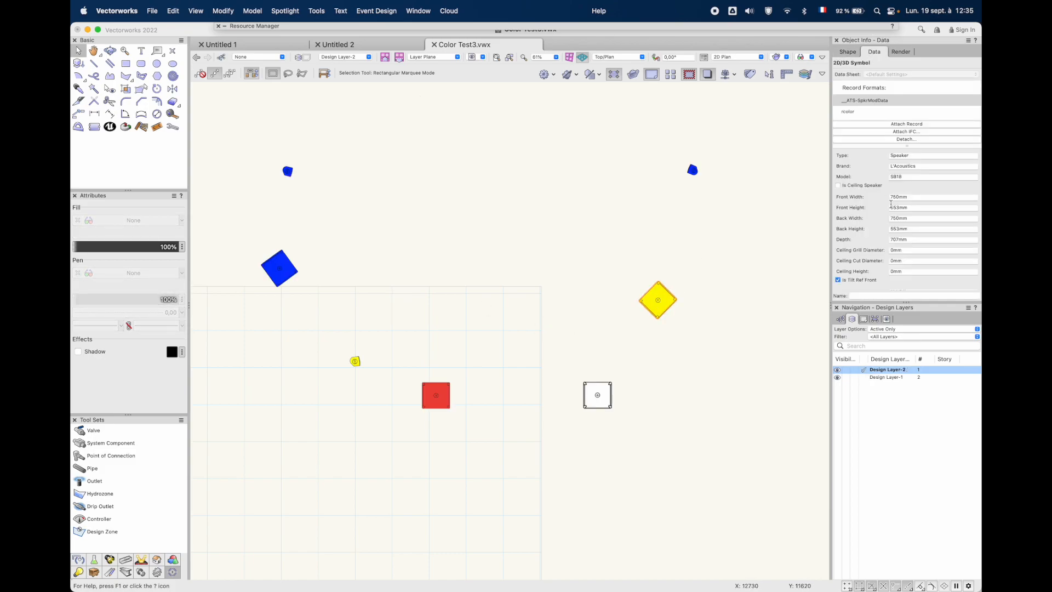
left_click(861, 112)
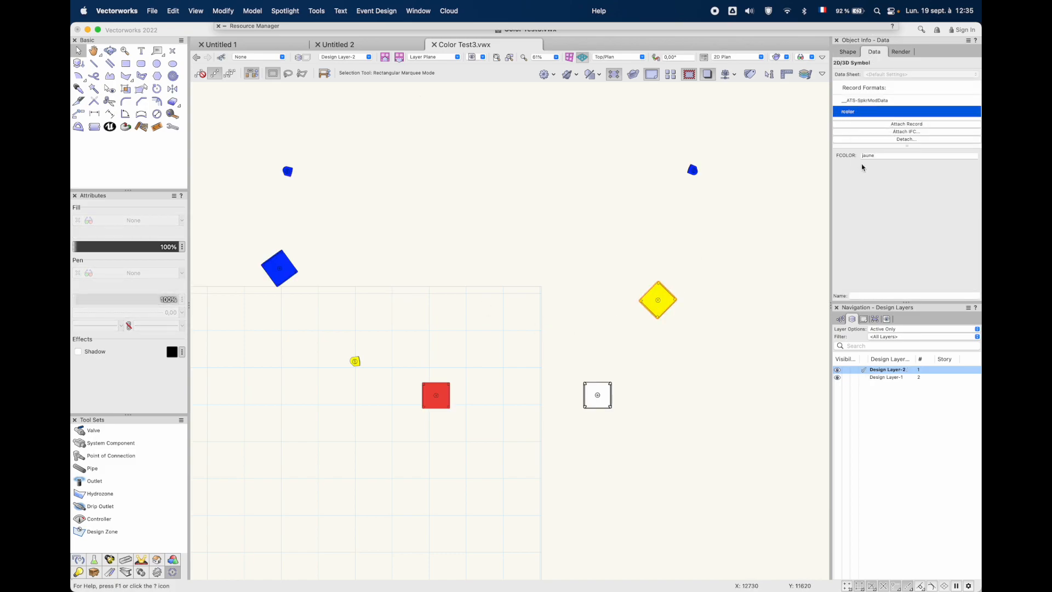
left_click(692, 169)
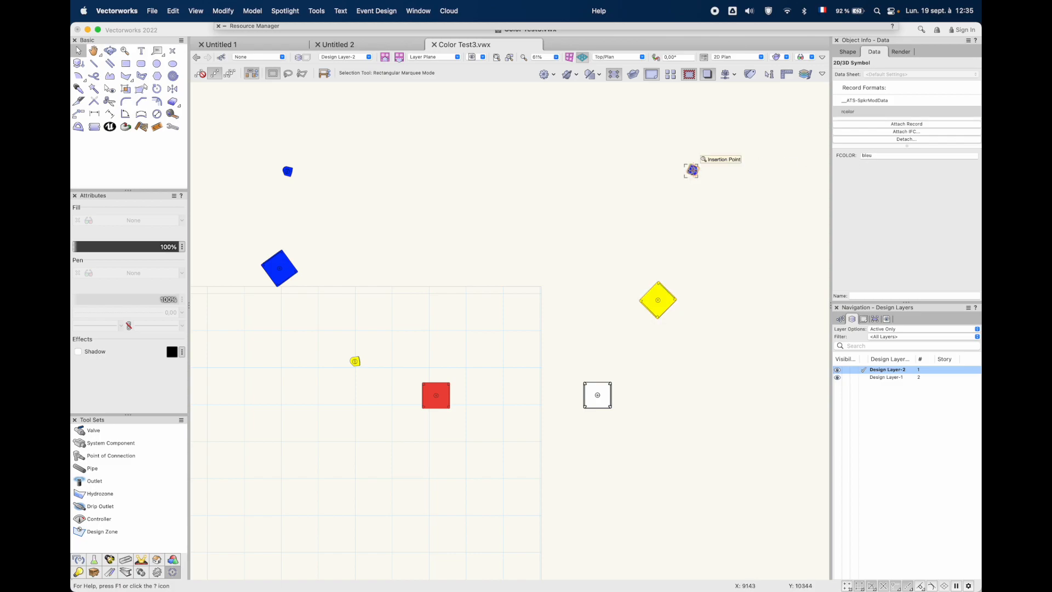
left_click(593, 385)
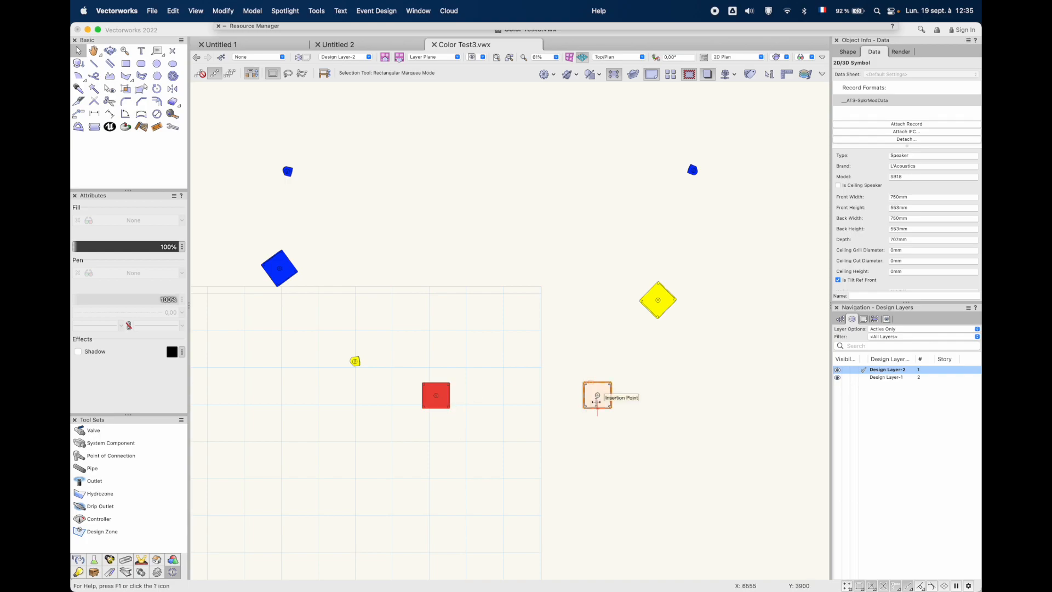
left_click(439, 394)
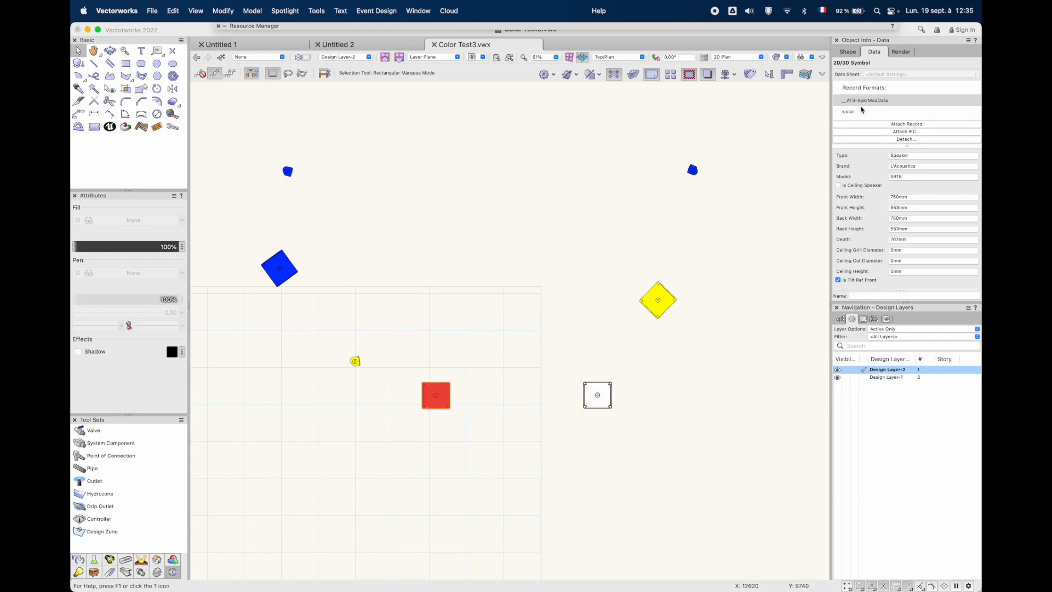
left_click(856, 112)
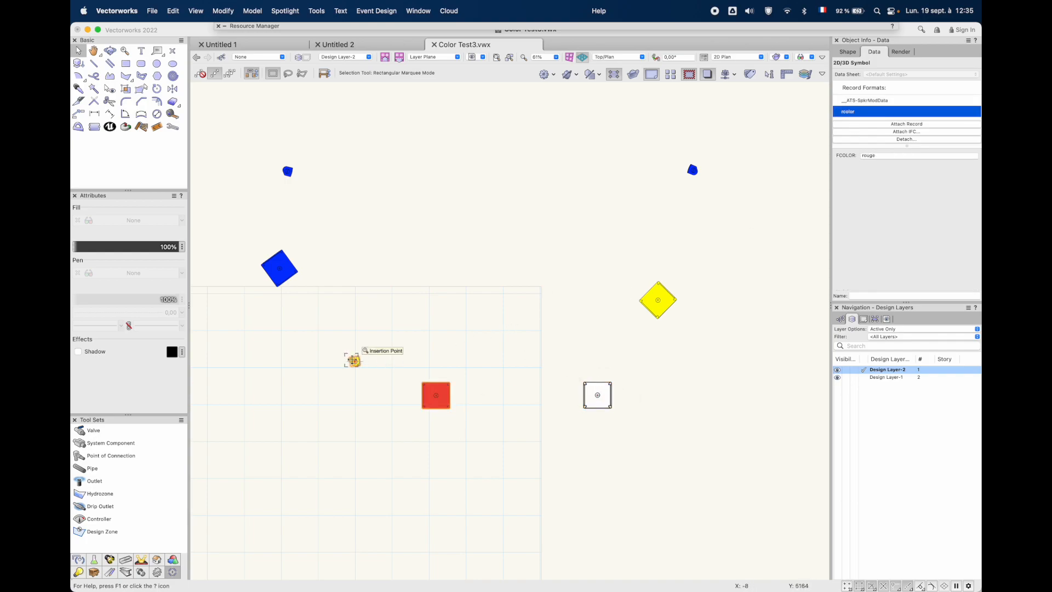
left_click(354, 360)
Review the Color Schem data visualization's object criteria and the fill colours assigned to the FCOLOR values
left_click(801, 58)
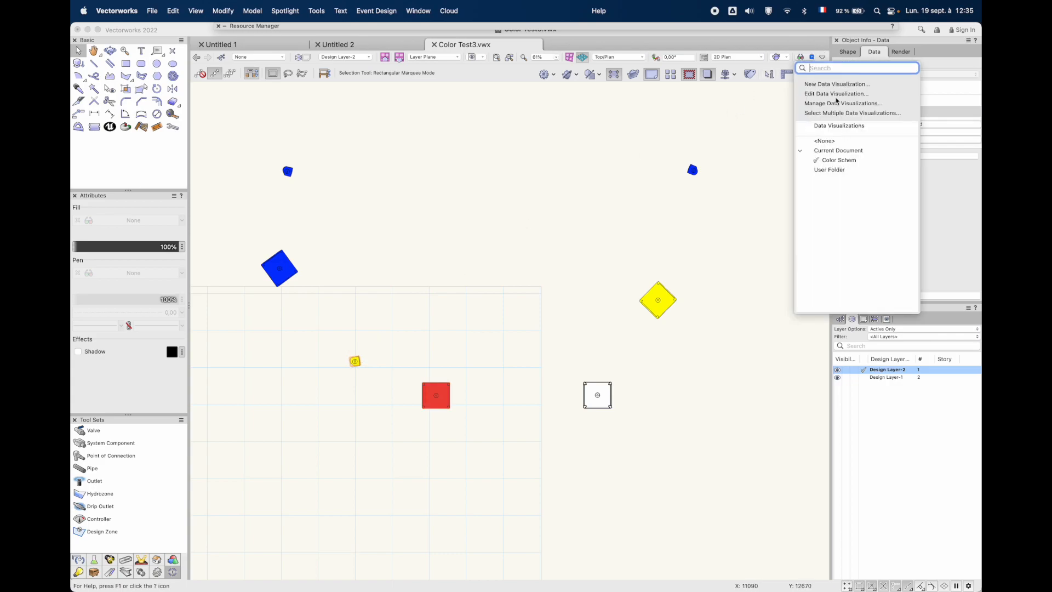
left_click(836, 94)
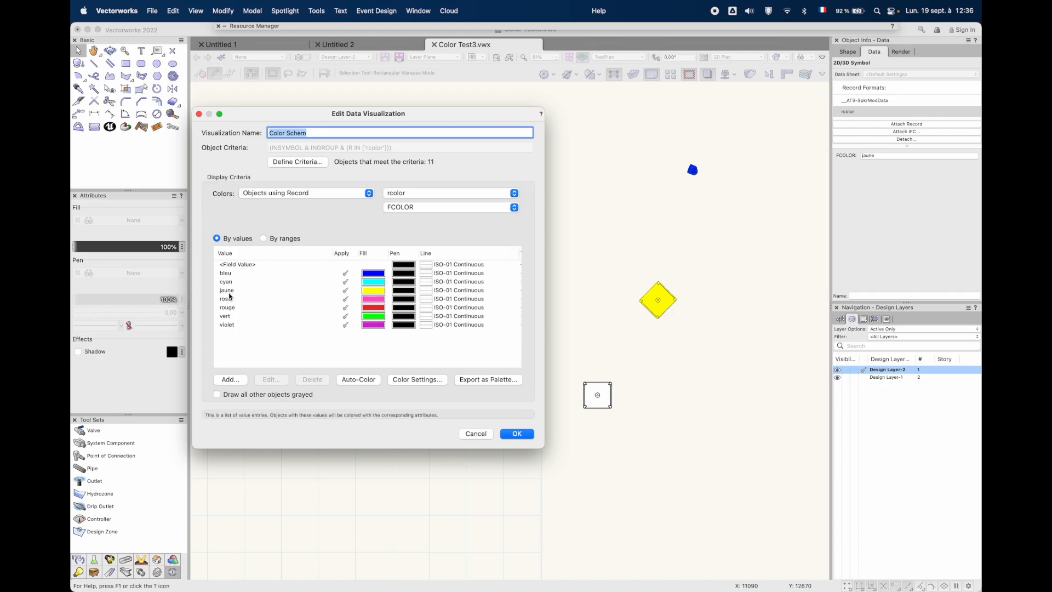
left_click(510, 433)
Switch the current data visualization to None and back to Color Schem to compare the speakers' display
left_click(810, 56)
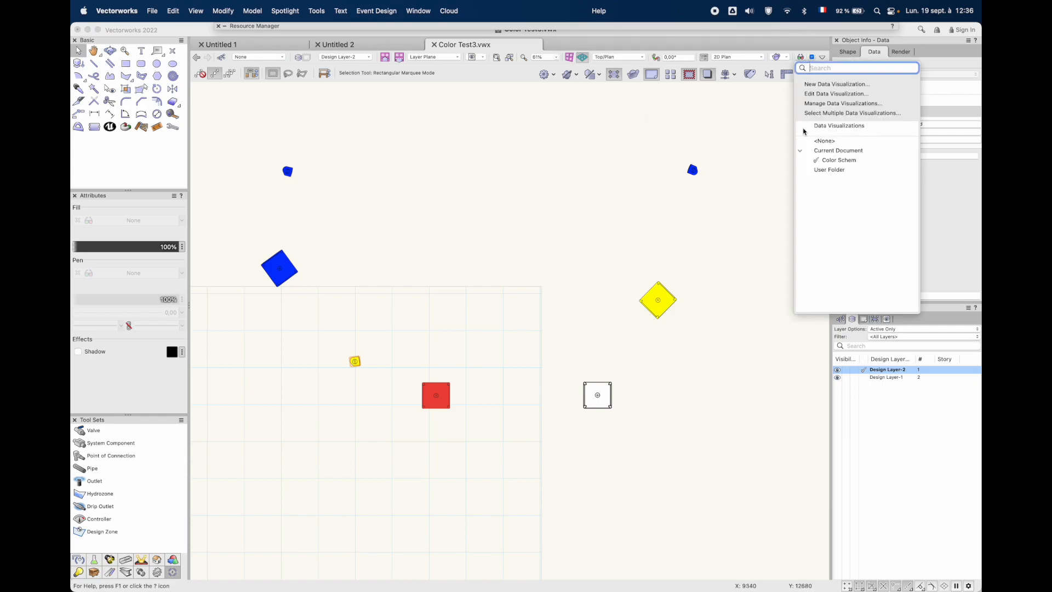
left_click(803, 141)
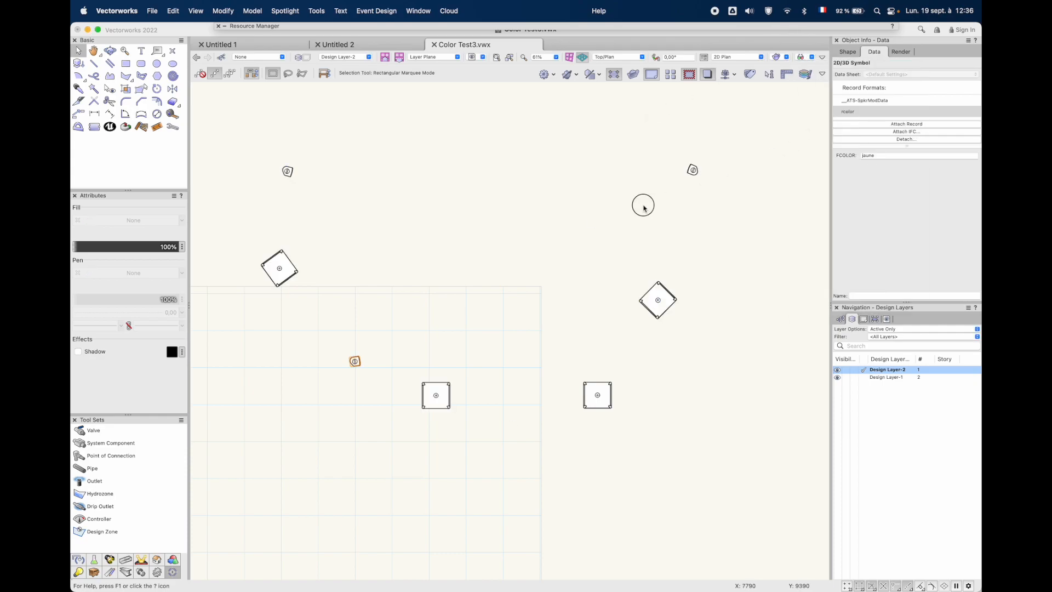
left_click(800, 57)
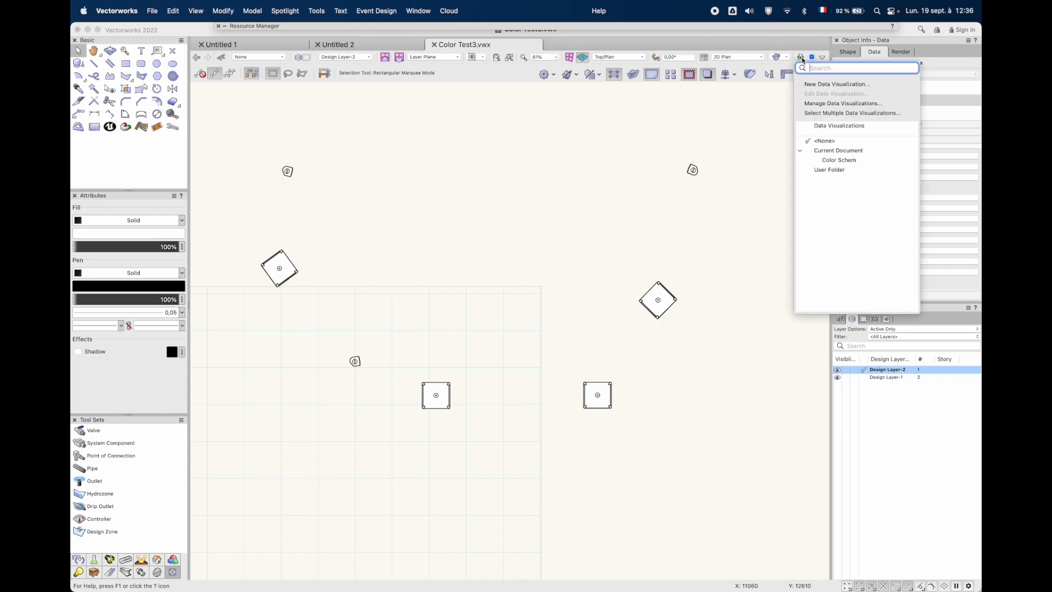
left_click(799, 167)
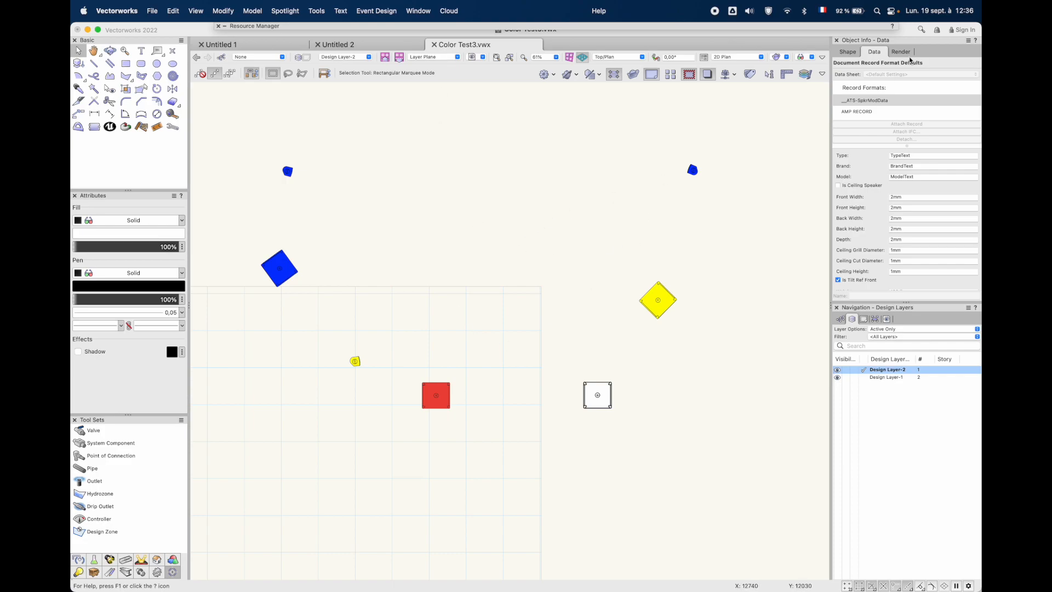
left_click(800, 58)
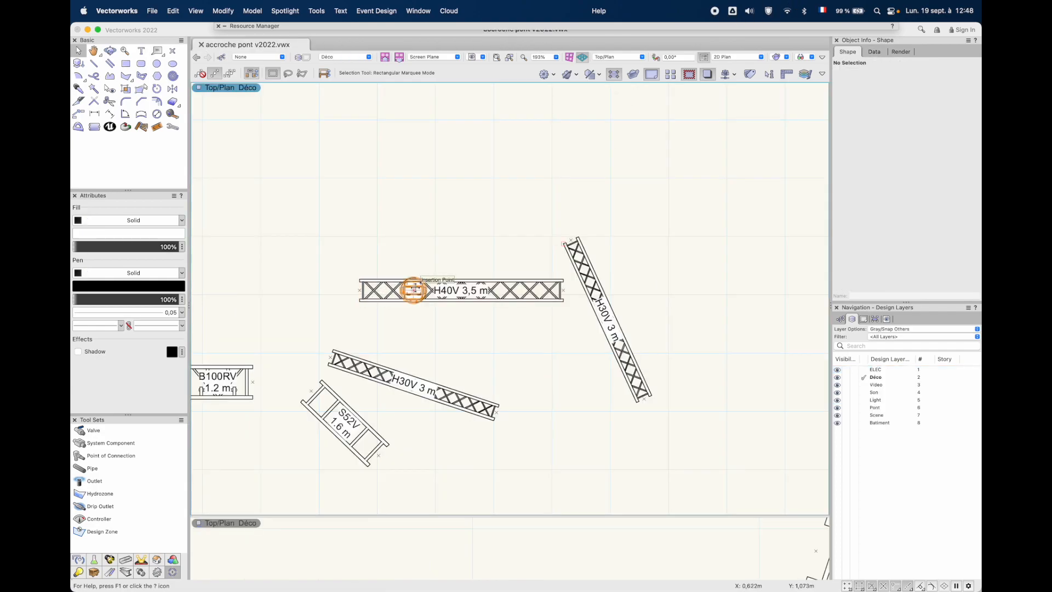
Inspect the Marionette network inside the AccPont wrapper and exit it without editing
left_click(414, 289)
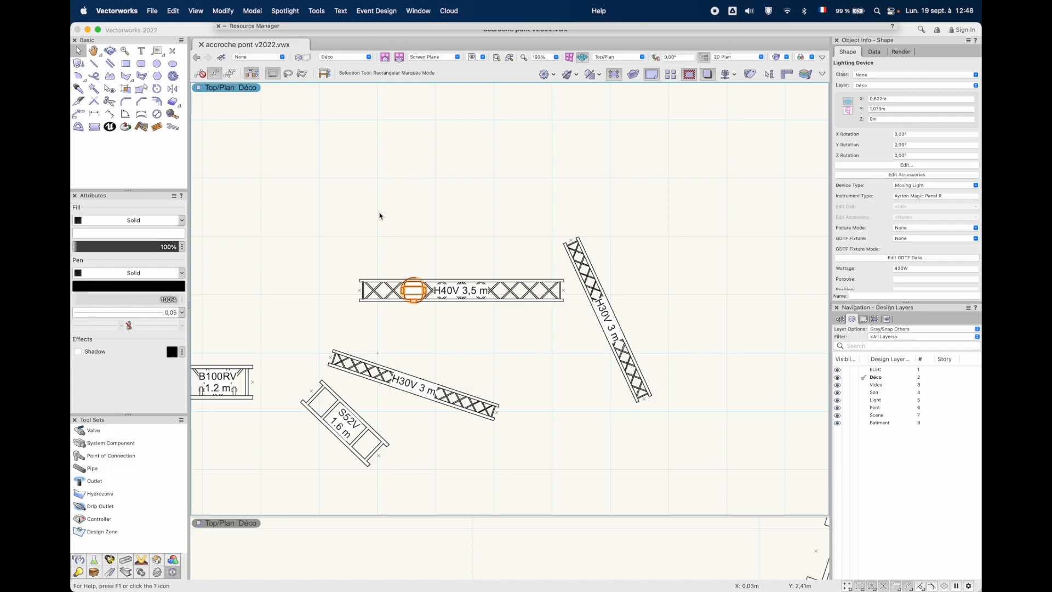
middle_click_drag(337, 194, 459, 318)
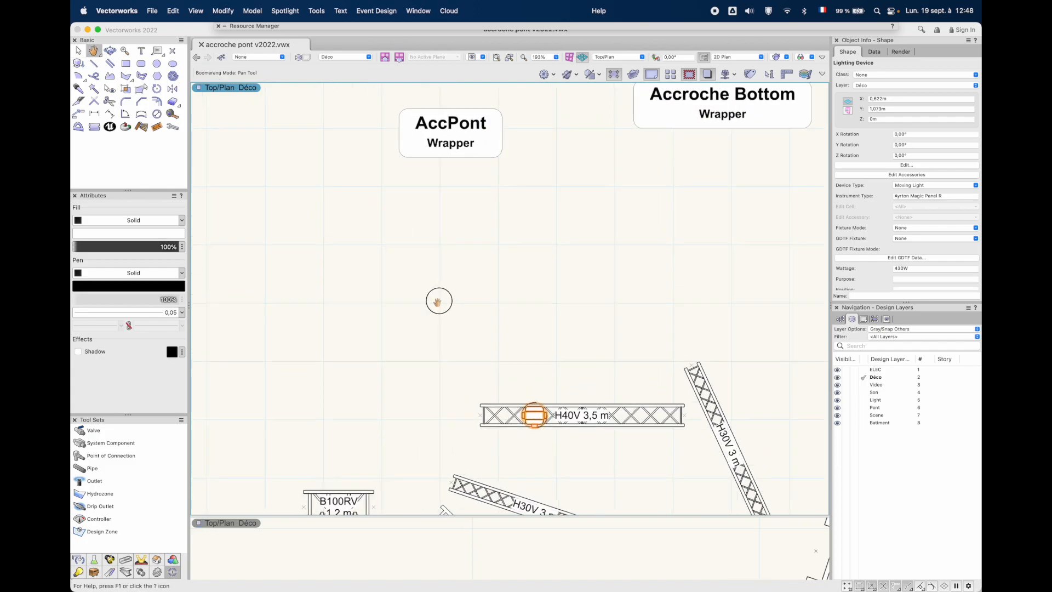
double_click(451, 135)
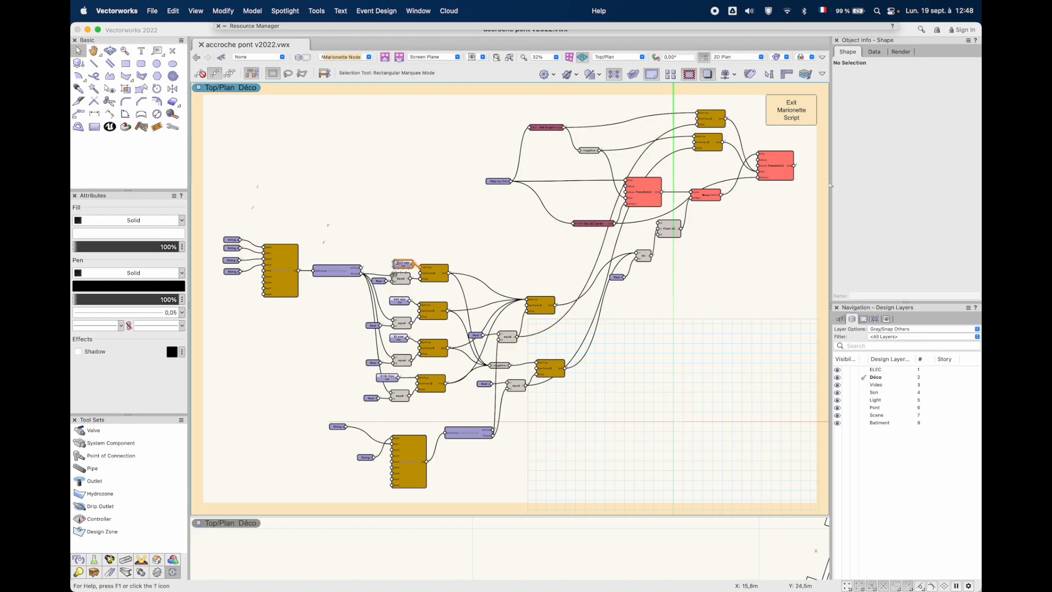
left_click(788, 114)
key("space")
left_click_drag(626, 392, 526, 287)
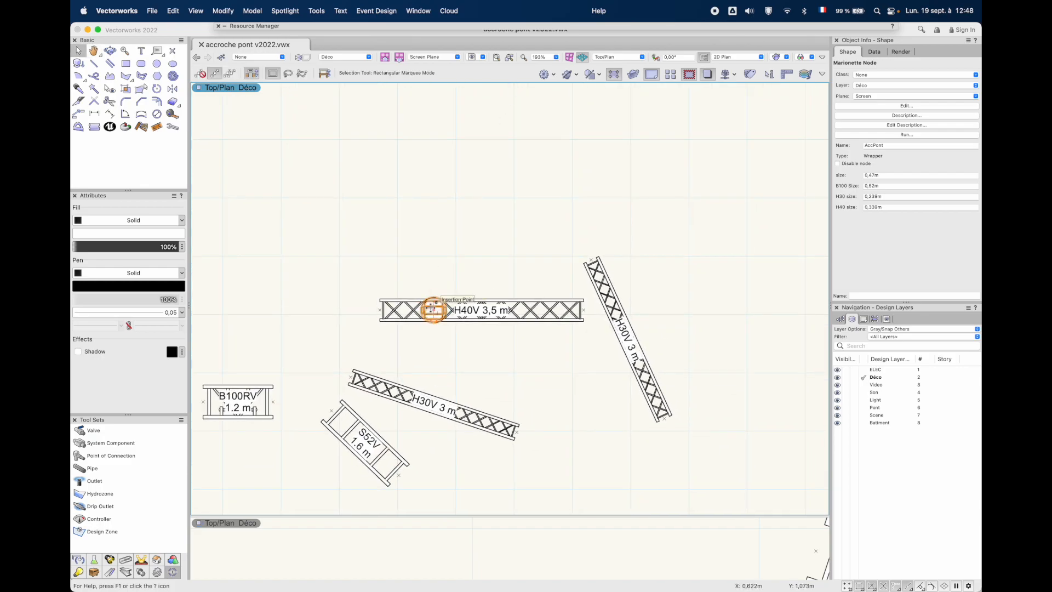
Insert a Light Instr Ayrton Magic Panel R device on the H40V 3,5 m truss's centreline, to the right of its label
mouse_move(459, 27)
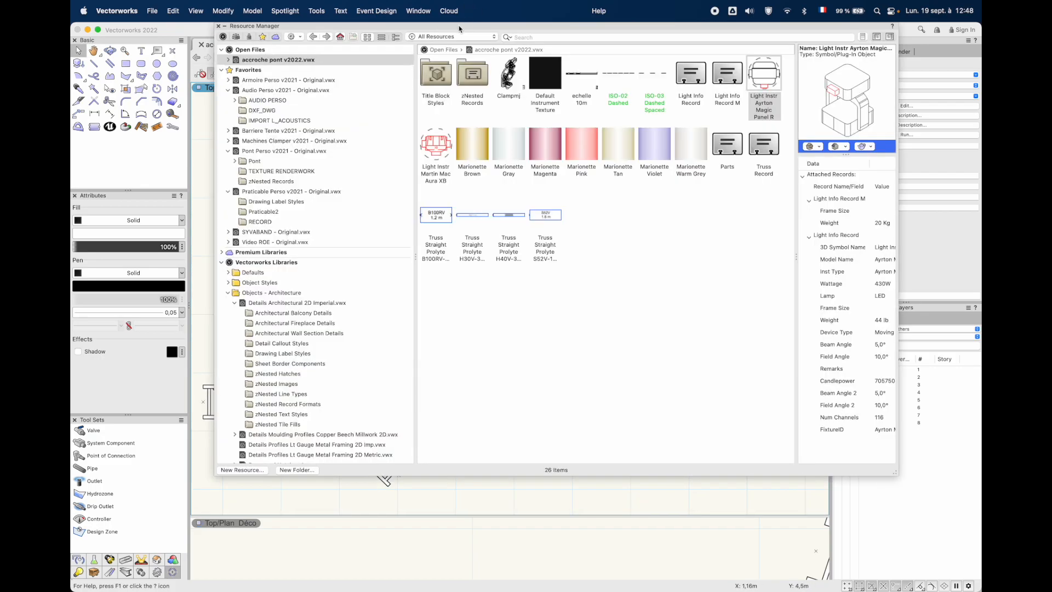
double_click(761, 76)
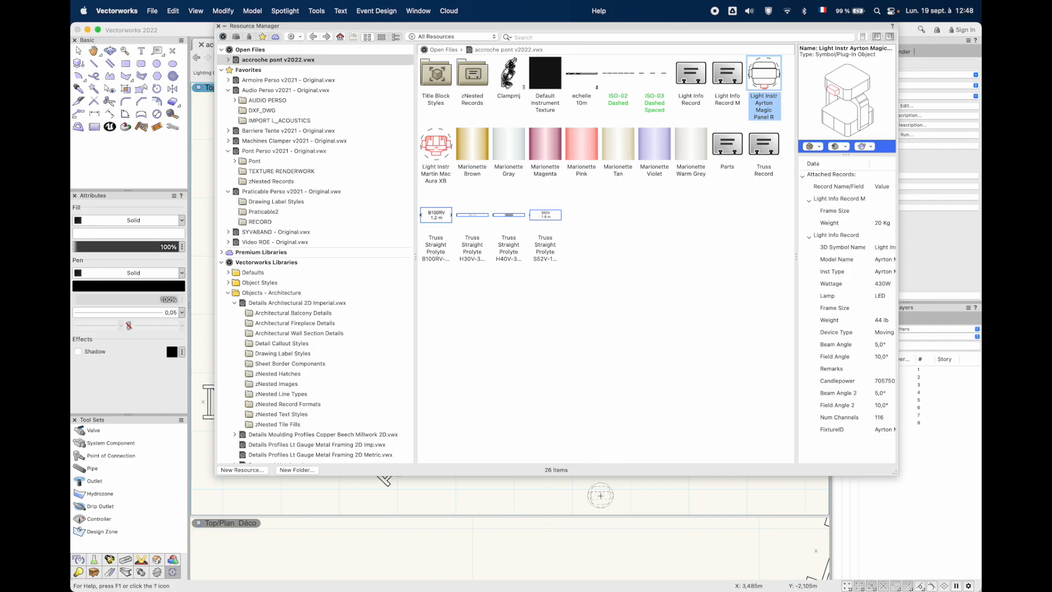
scroll(651, 392, "up", 10)
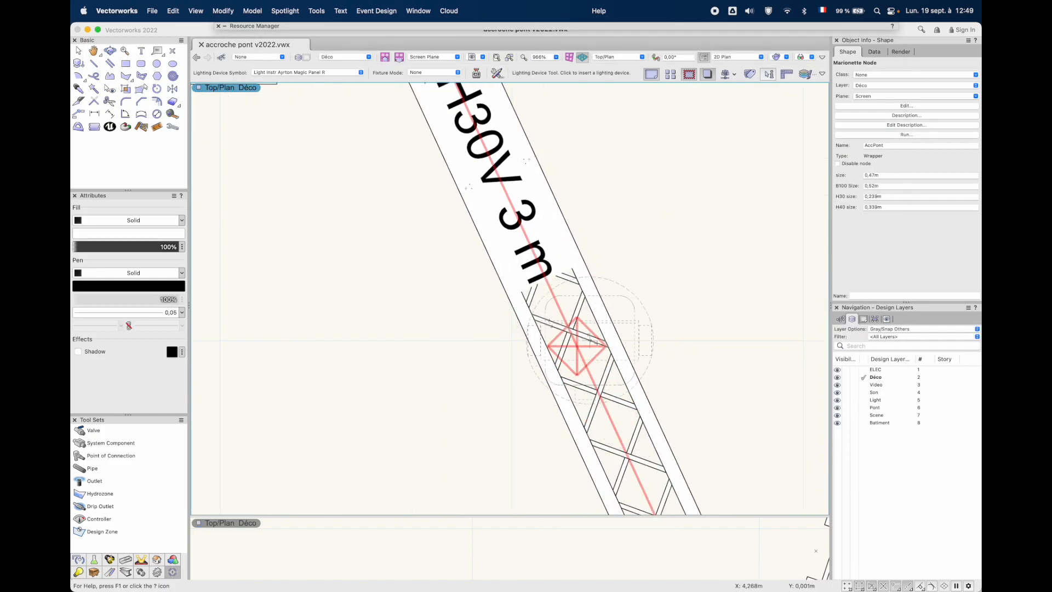
scroll(556, 301, "down", 10)
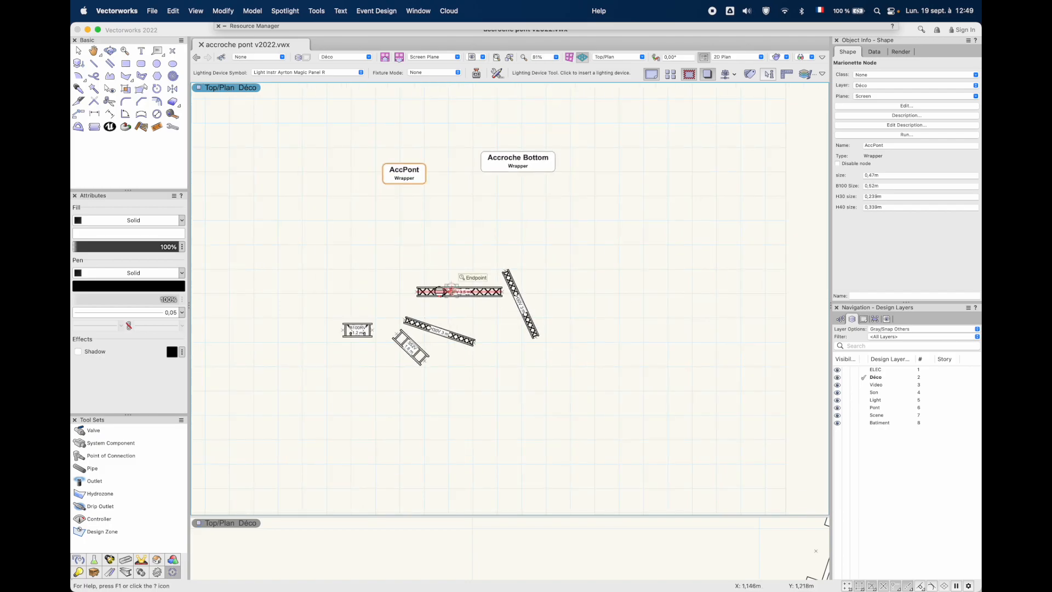
scroll(450, 291, "up", 10)
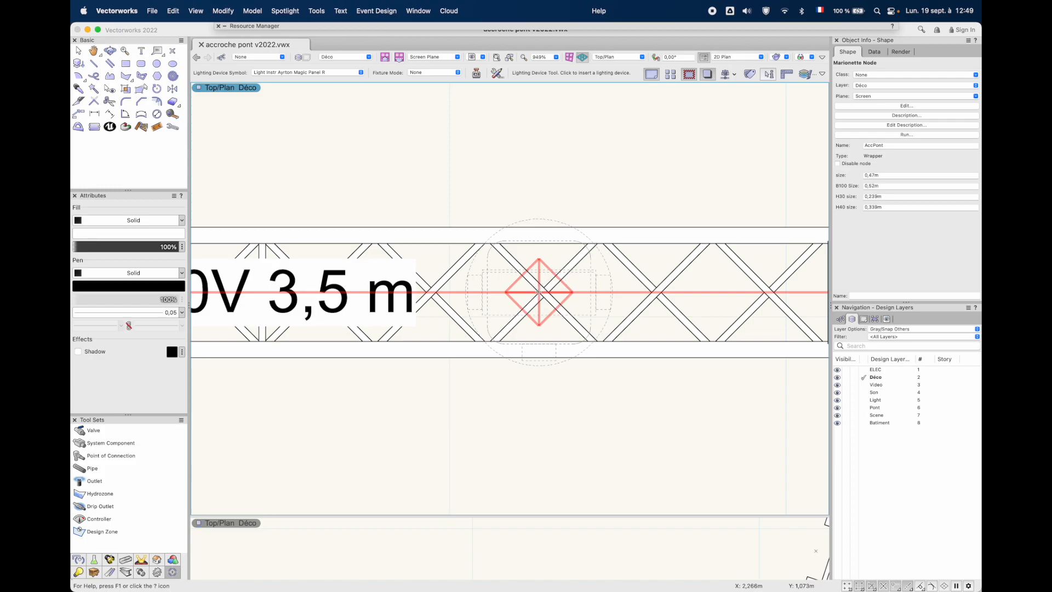
left_click(538, 292)
Insert two Ayrton Magic Panel R devices on the gently sloping H30V 3 m truss, either side of its label, rotated about -18° and -20°
scroll(538, 292, "down", 8)
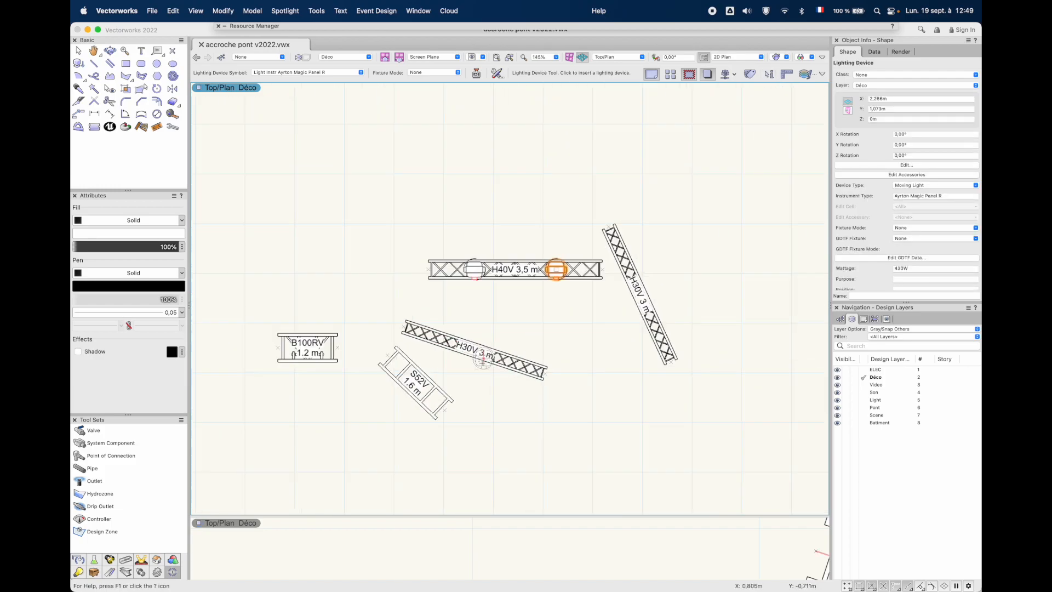
scroll(482, 359, "up", 6)
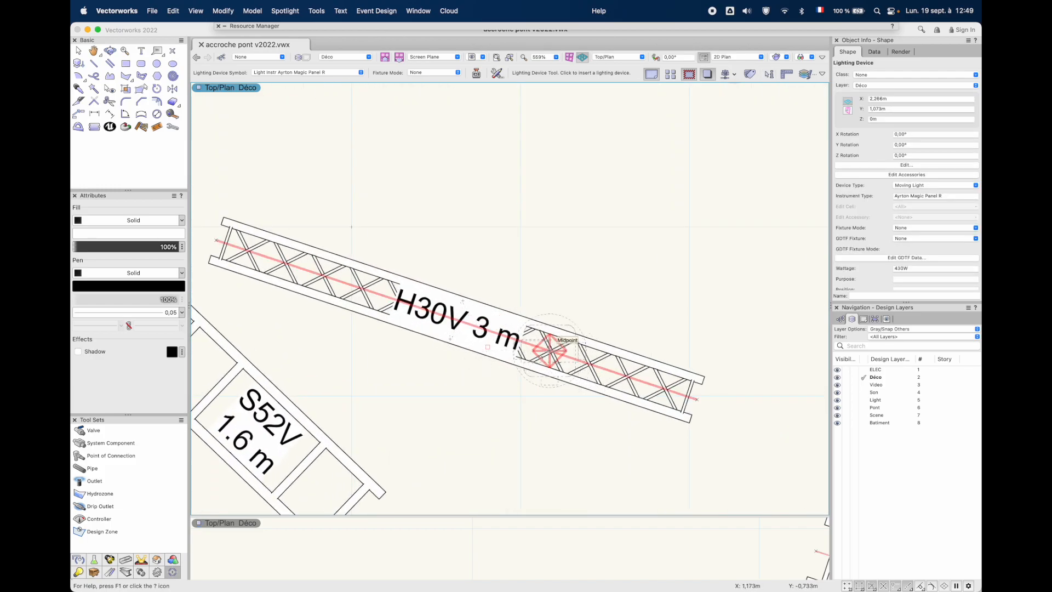
left_click(549, 350)
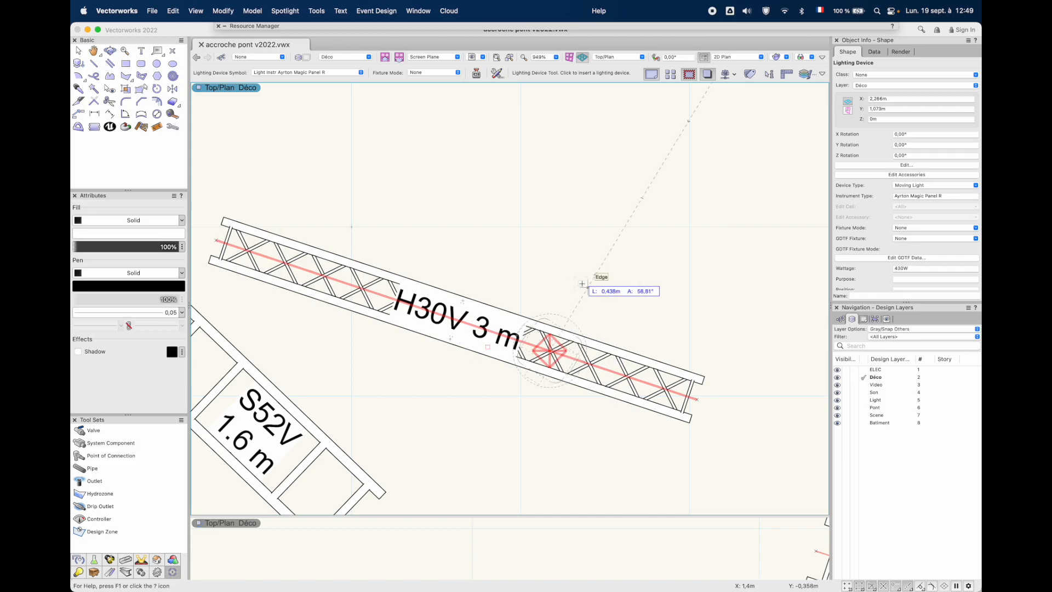
left_click(573, 275)
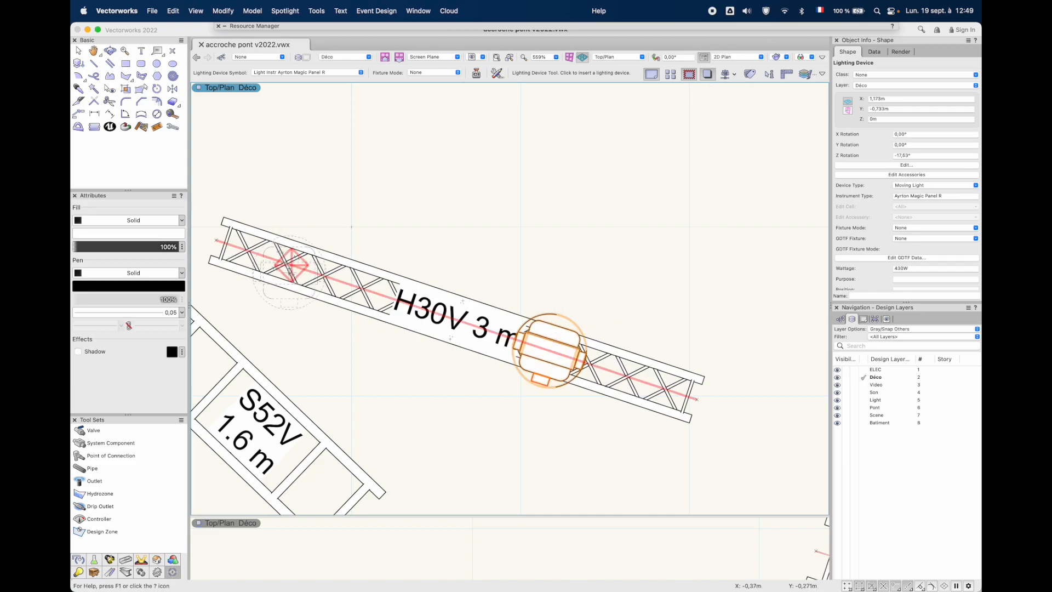
left_click(285, 264)
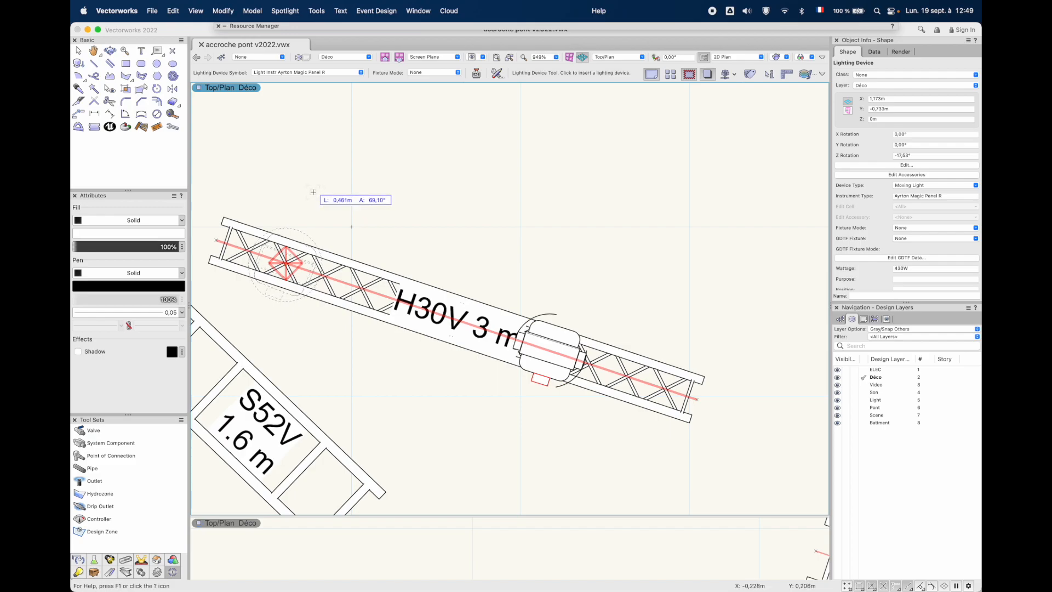
left_click(312, 192)
Insert two Ayrton Magic Panel R devices on the steep H30V 3 m truss, either side of its label, rotated about -65° and -66°
scroll(309, 189, "down", 5)
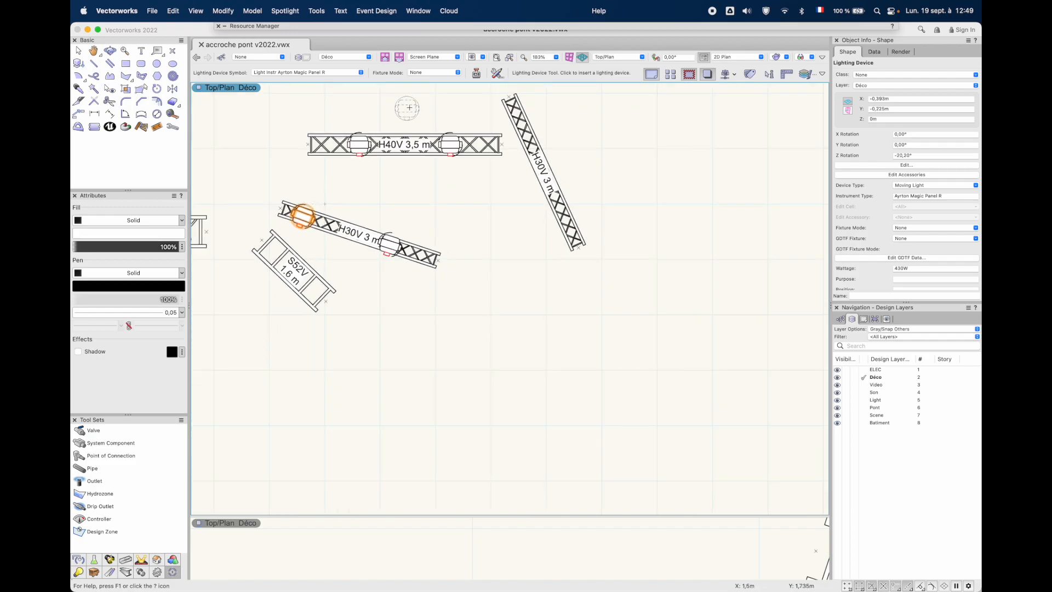
scroll(549, 127, "up", 5)
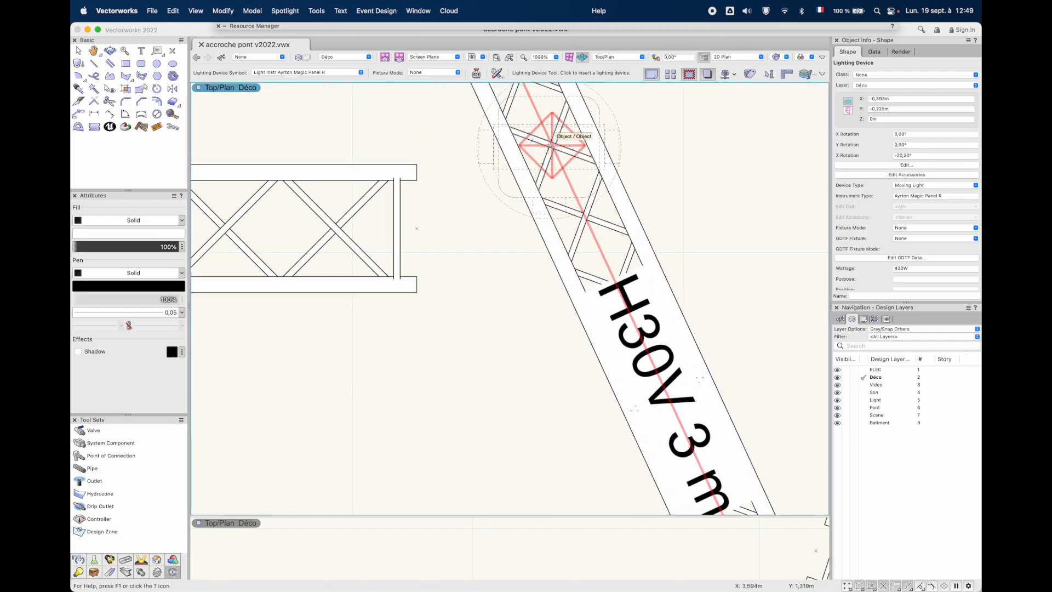
left_click(553, 144)
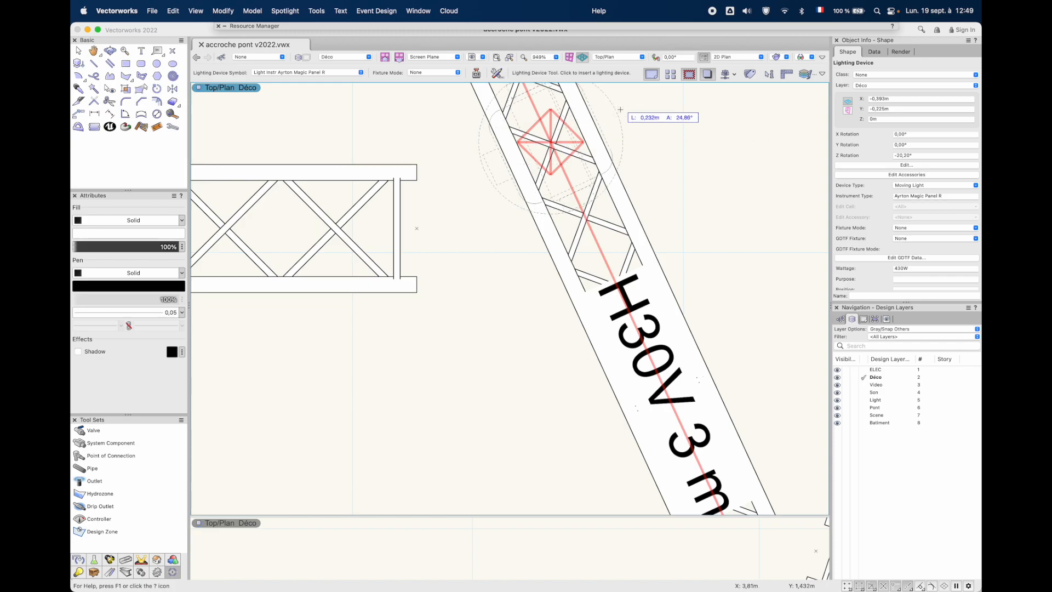
left_click(625, 109)
key("space")
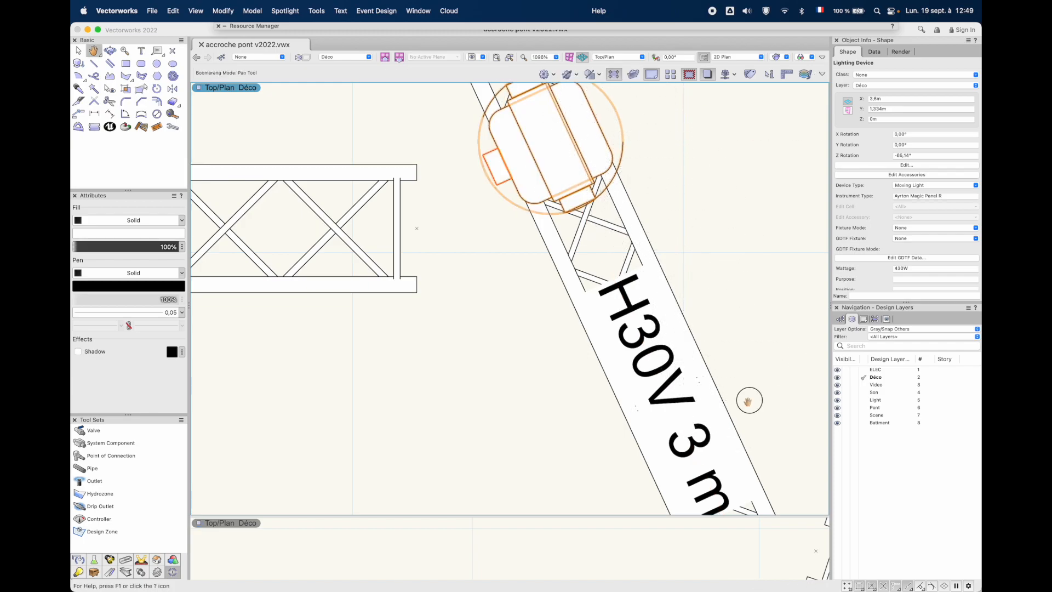
left_click_drag(749, 400, 536, 134)
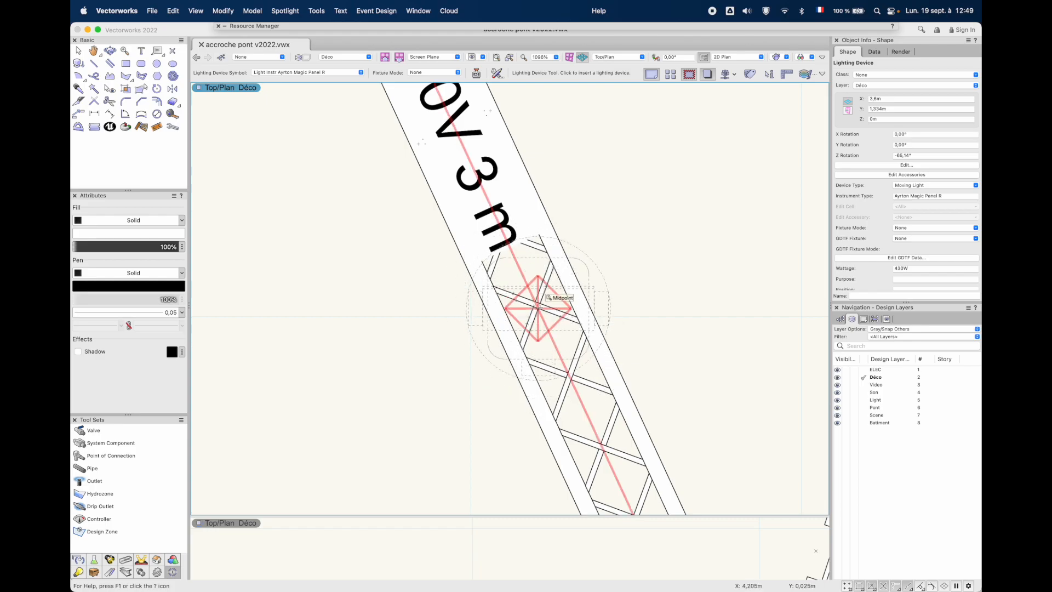
left_click(538, 307)
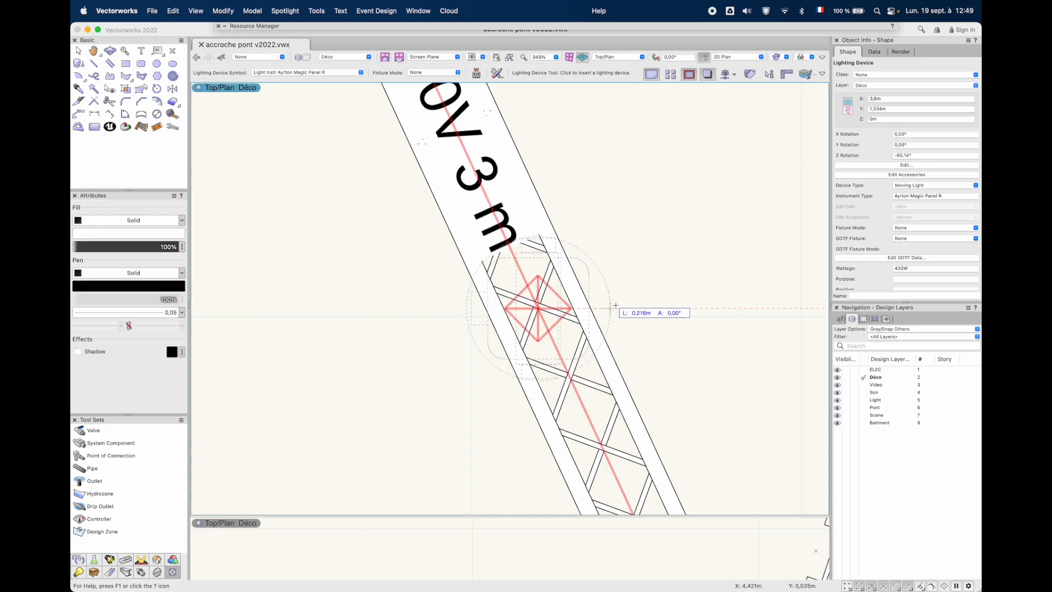
left_click(636, 263)
Run the Accroche Pont Marionette command on the H40V truss's left lighting device with truss size 400 and the Top option
scroll(635, 263, "down", 5)
key("x")
key("space")
left_click_drag(432, 171, 476, 253)
left_click(422, 285)
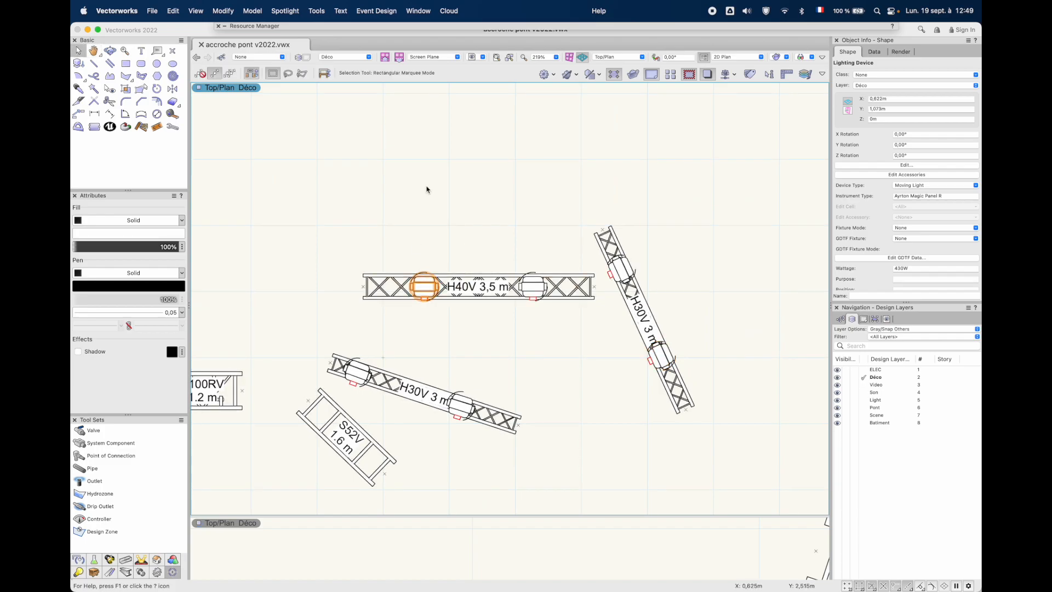
scroll(421, 286, "up", 3)
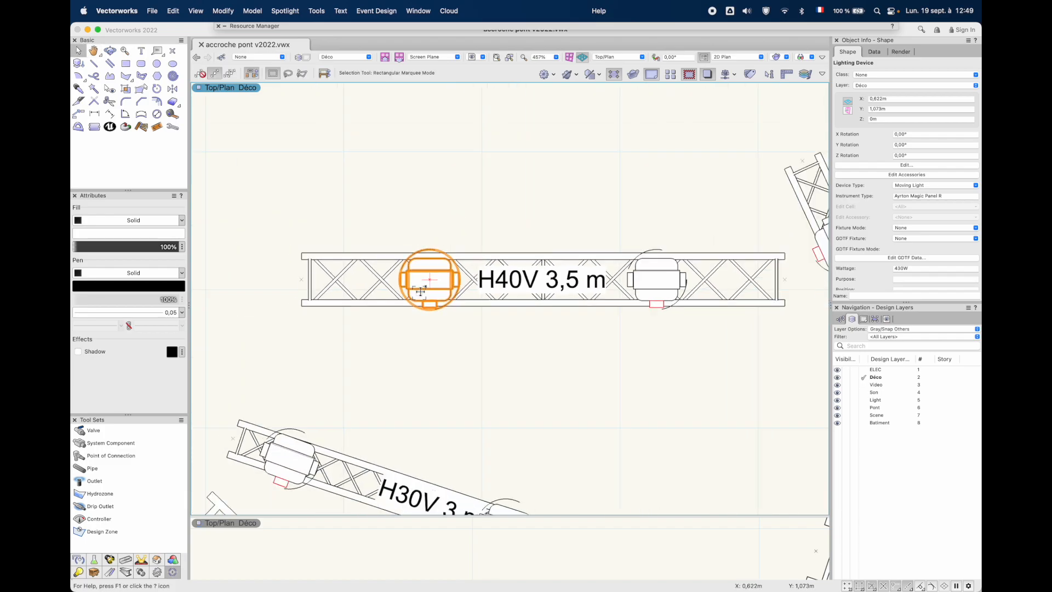
scroll(421, 291, "down", 2)
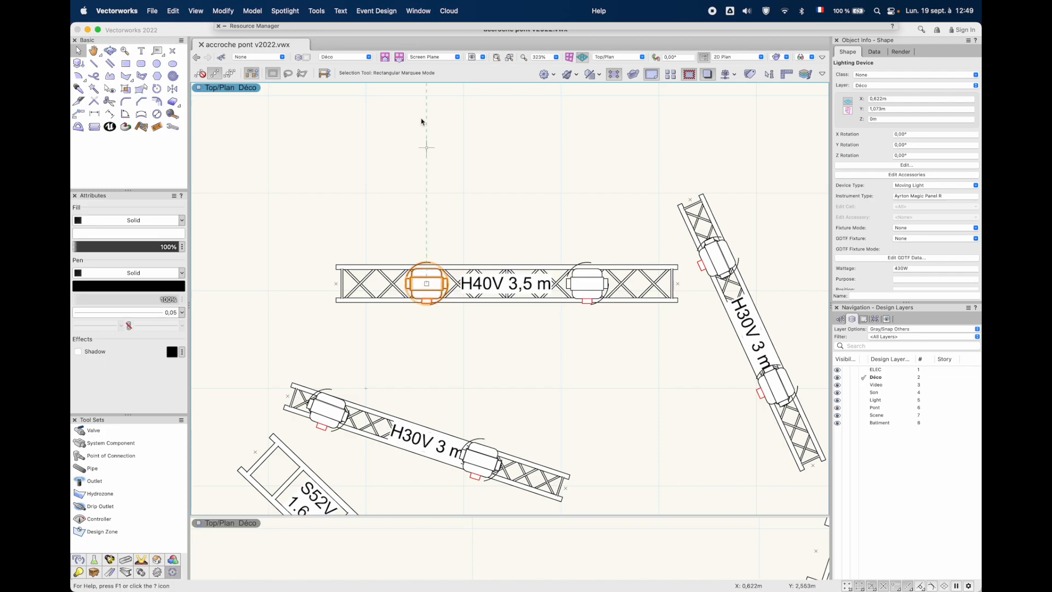
left_click(317, 10)
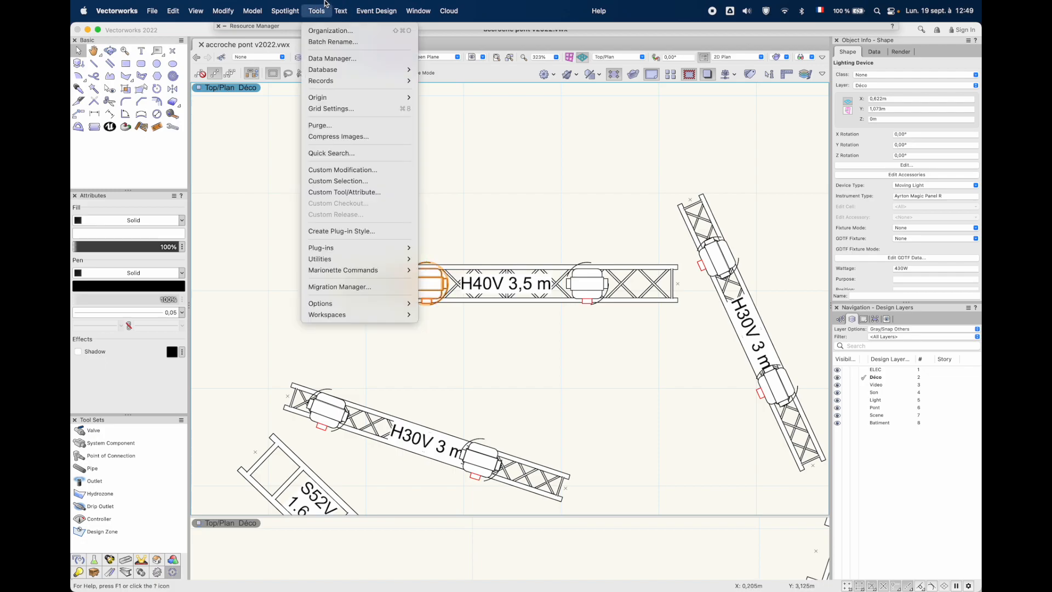
left_click(427, 270)
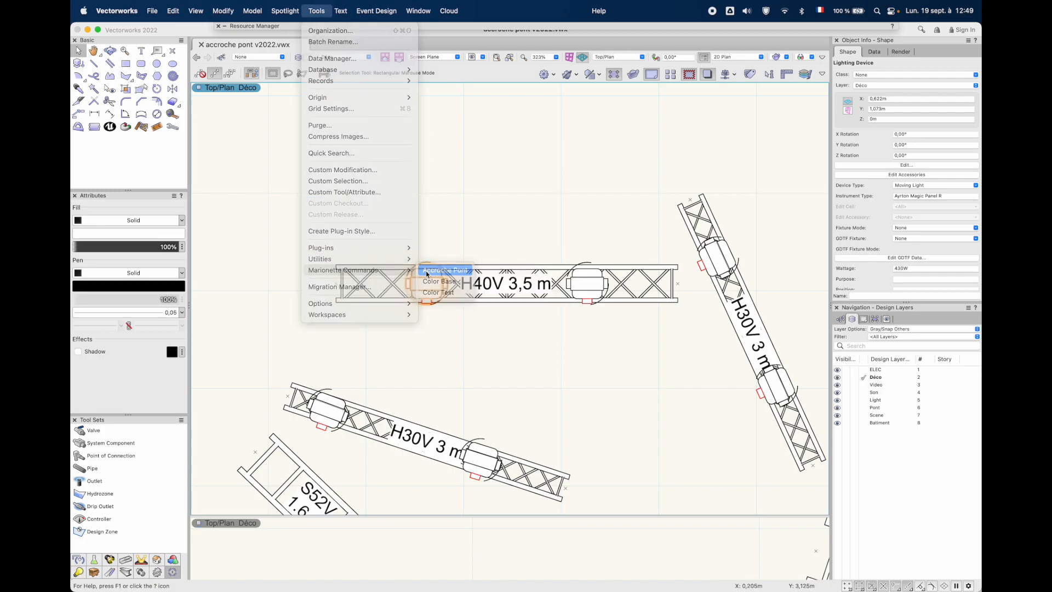
left_click(503, 178)
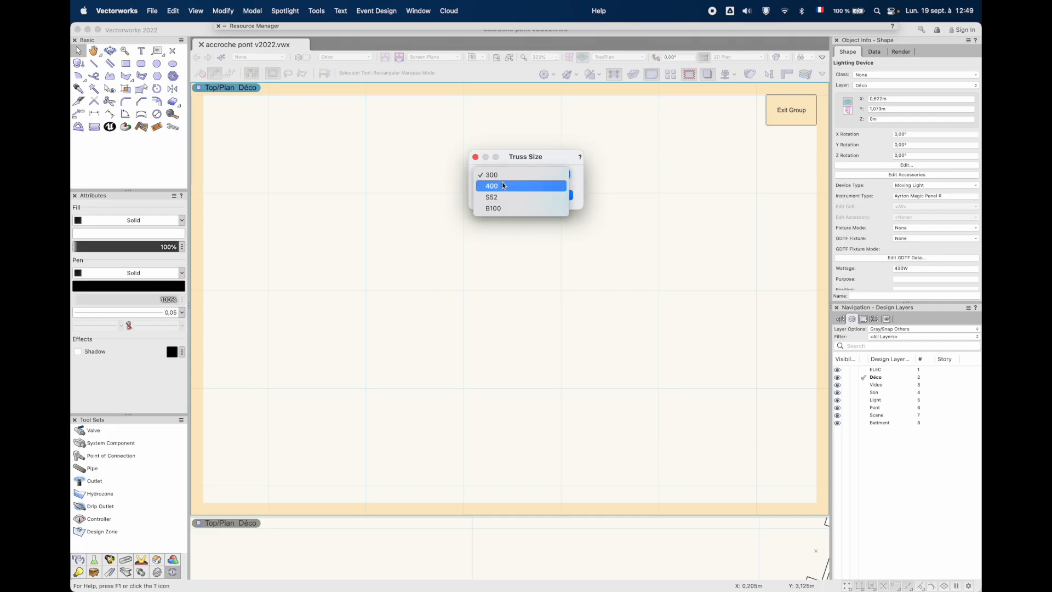
left_click(502, 183)
left_click(552, 196)
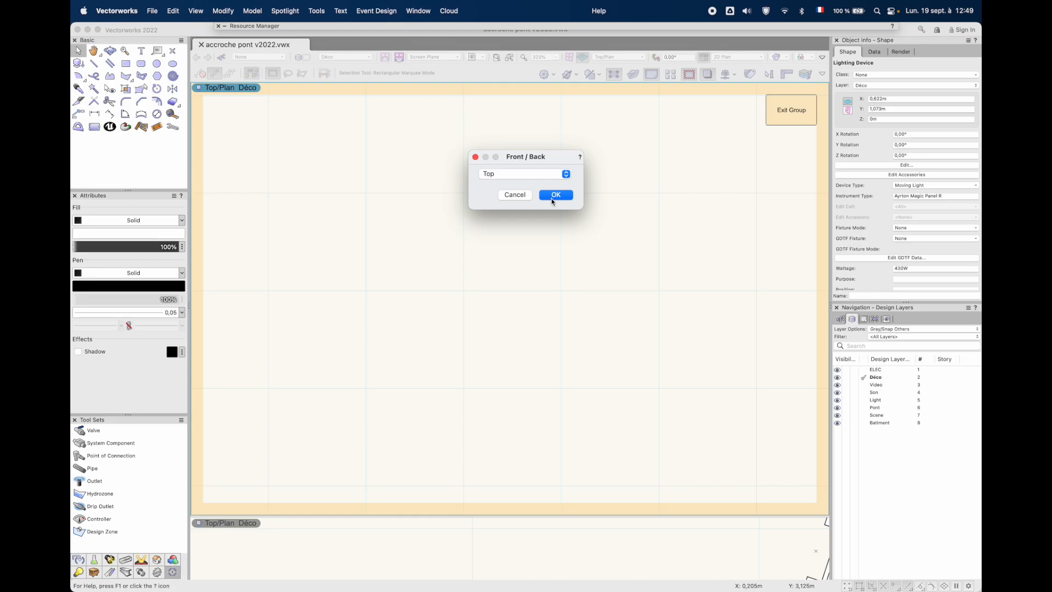
left_click(552, 196)
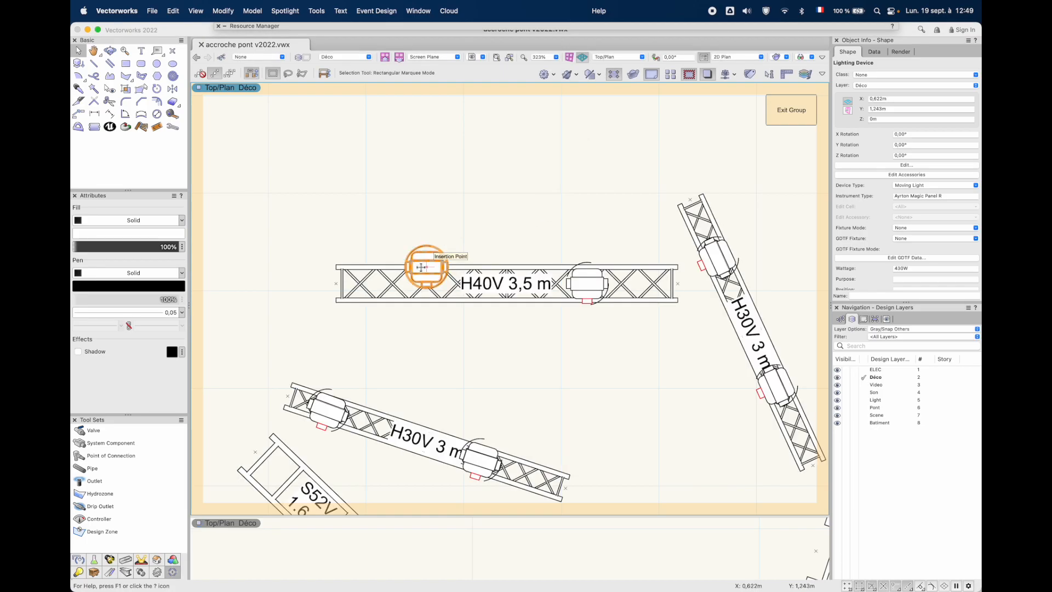
Run Accroche Pont on the H40V truss's right lighting device with truss size 400, moving it to the lower chord
scroll(420, 267, "up", 5)
scroll(421, 268, "down", 6)
scroll(420, 267, "up", 1)
left_click(581, 284)
scroll(576, 249, "up", 3)
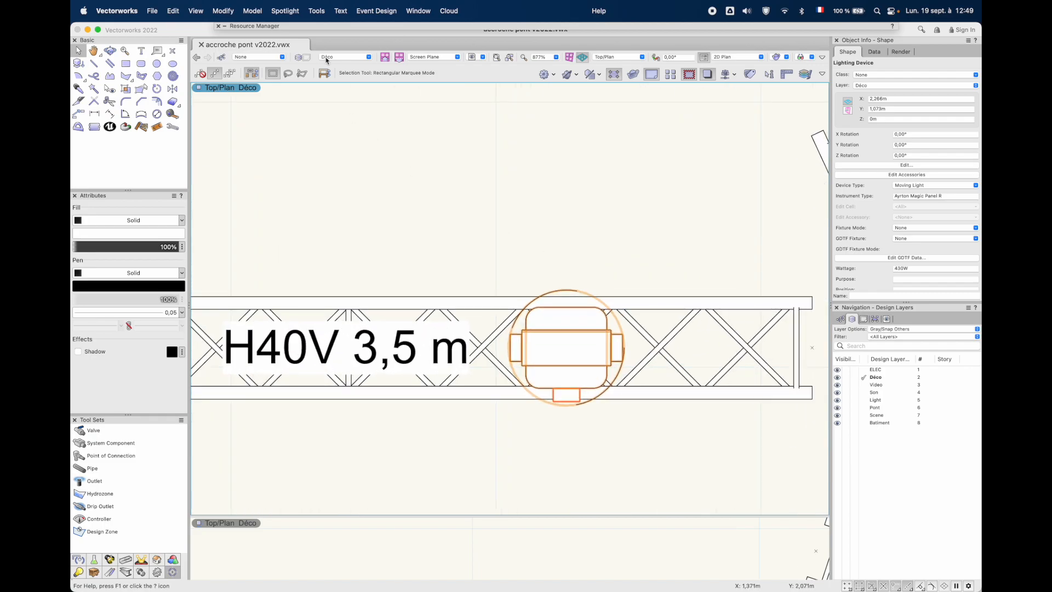
left_click(285, 10)
mouse_move(354, 270)
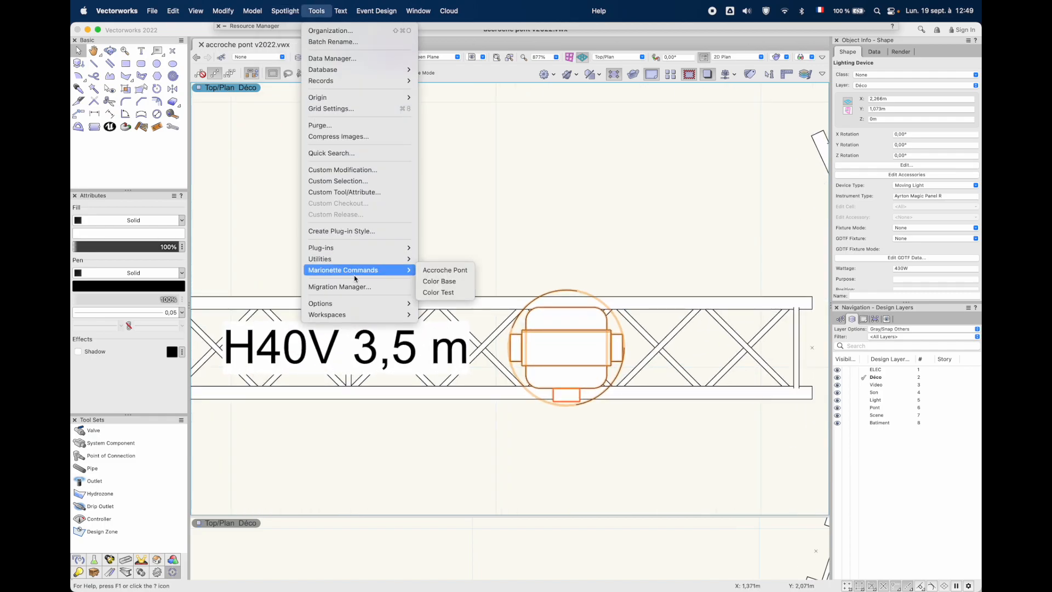
left_click(444, 270)
left_click(493, 175)
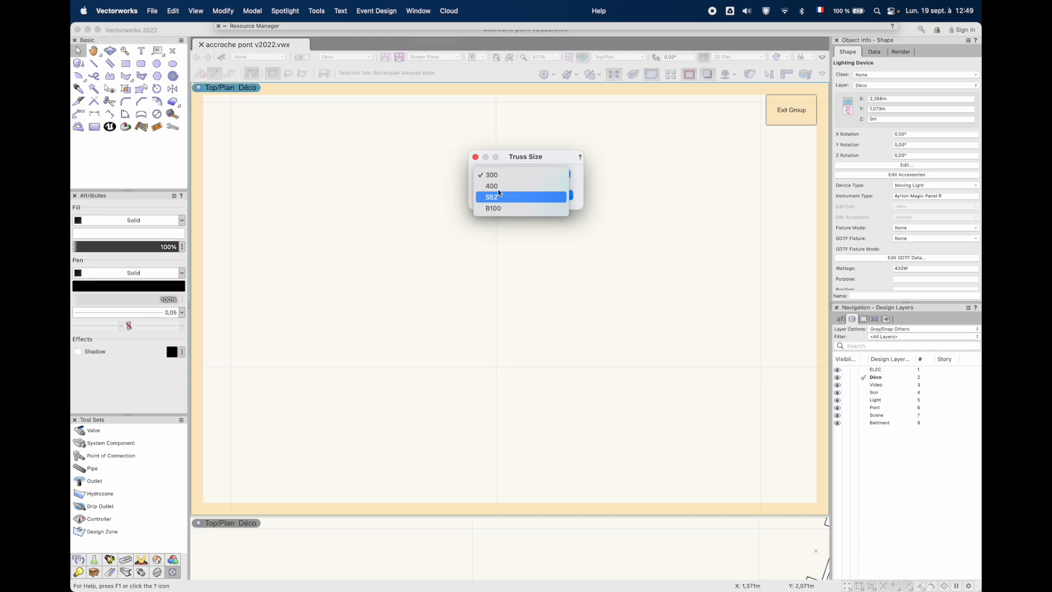
left_click(505, 186)
left_click(567, 196)
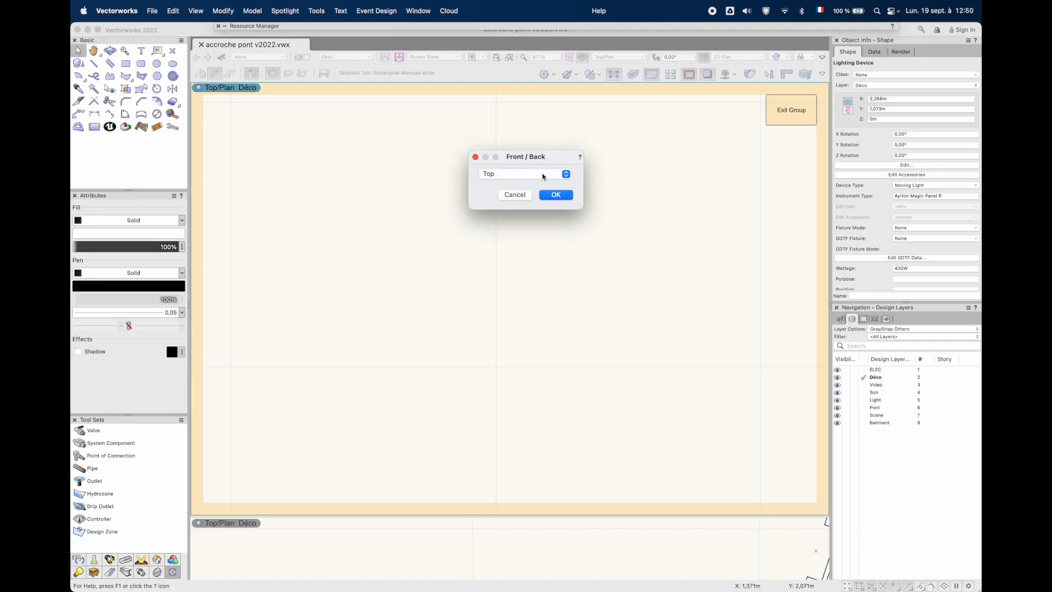
left_click(521, 174)
left_click(505, 186)
left_click(553, 197)
Inspect the lighting devices hung on the H40V truss in a 3D view and return to Top/Plan
scroll(537, 366, "up", 3)
middle_click_drag(591, 399, 585, 371, "super")
left_click(619, 57)
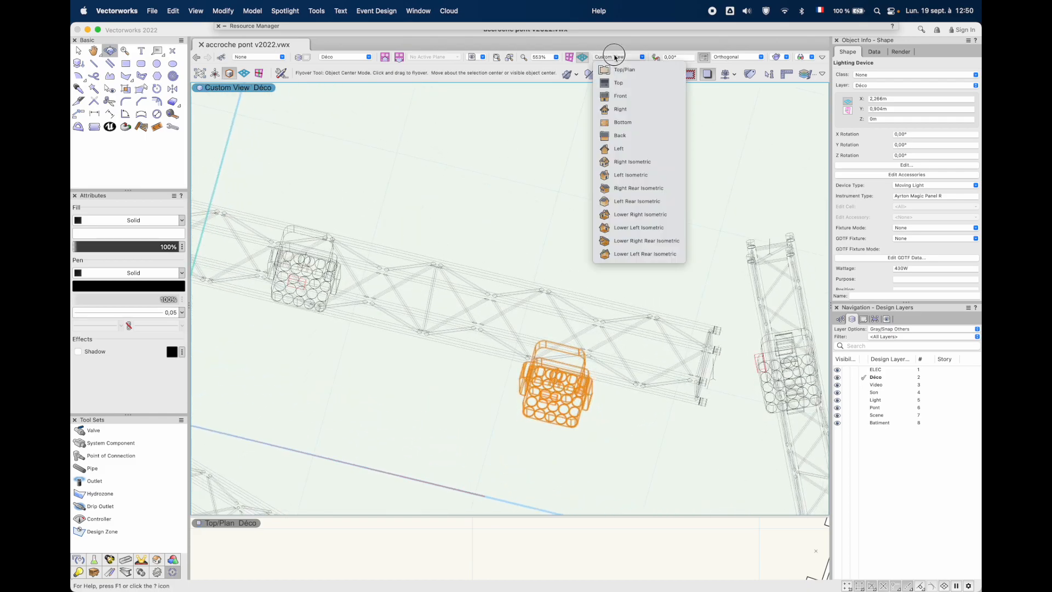
left_click(610, 69)
Run the Accroche Pont command on both lighting devices of the steep H30V 3 m truss, hanging them on its right-hand chord
scroll(711, 338, "right", 5)
scroll(712, 338, "down", 2)
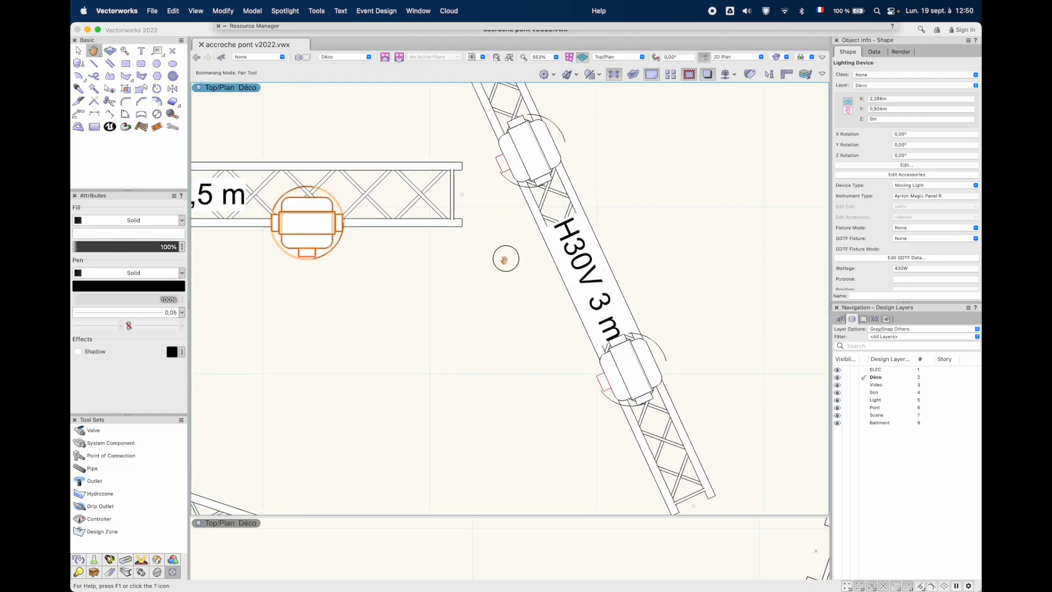
left_click(529, 147)
left_click(630, 363, "shift")
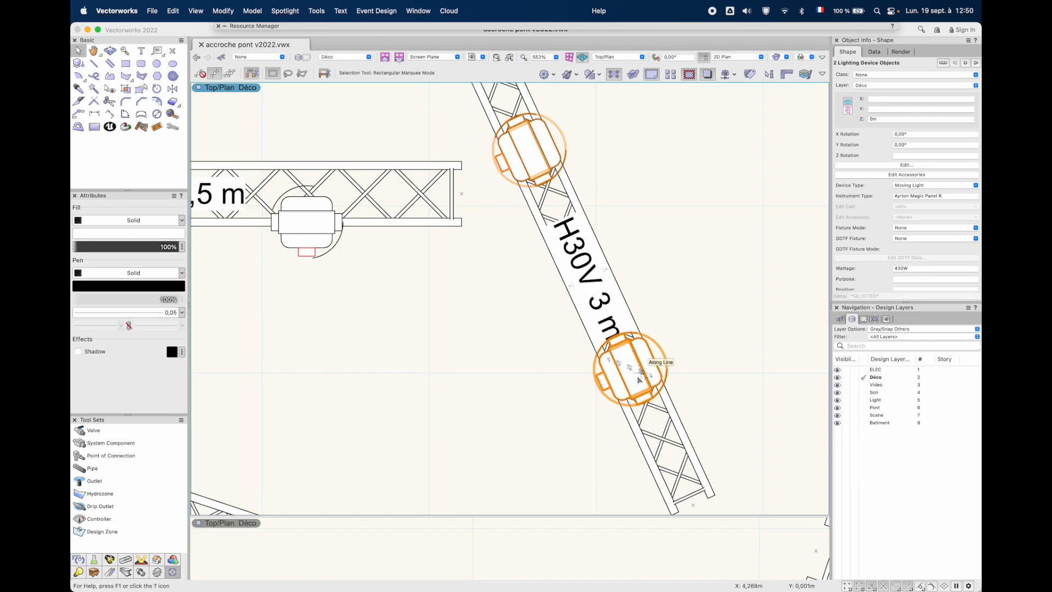
key("space")
left_click_drag(609, 185, 519, 224)
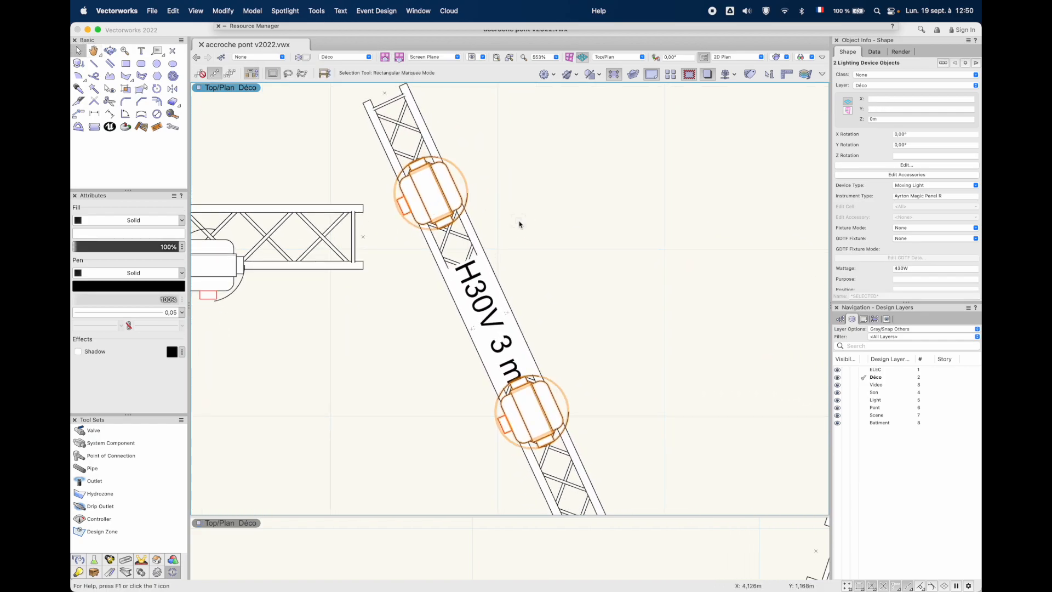
left_click(316, 11)
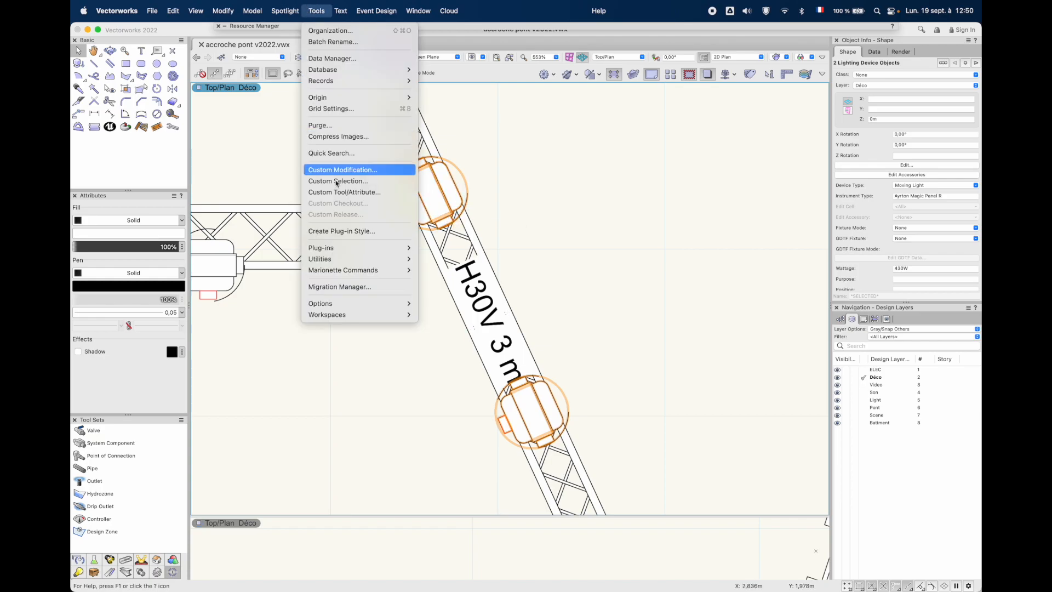
mouse_move(368, 268)
left_click(431, 271)
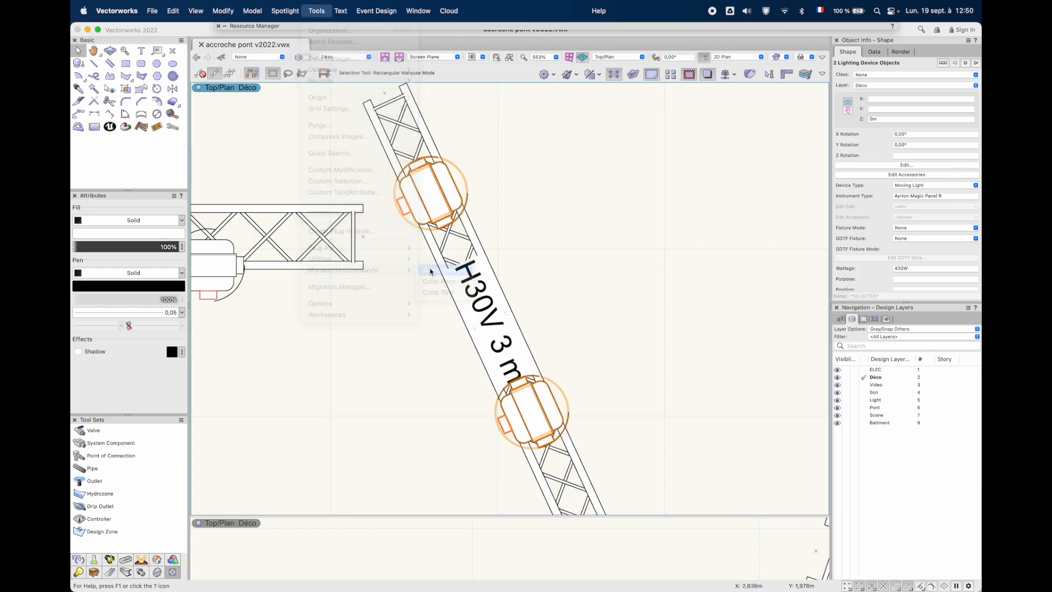
left_click(557, 196)
left_click(565, 198)
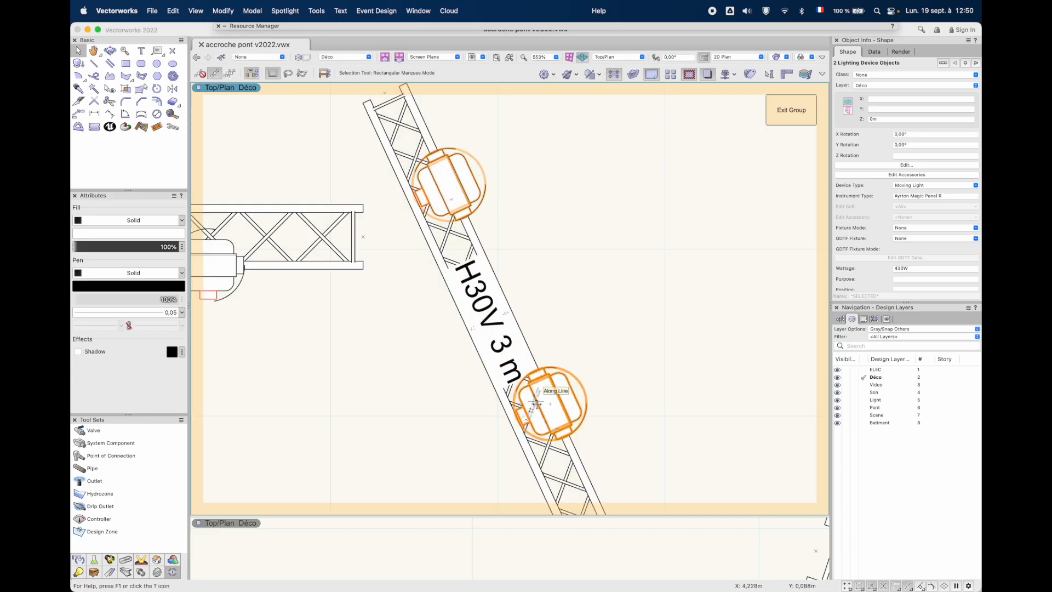
Undo and redo the Accroche Pont run on the steep H30V truss to compare the two devices' positions before and after
scroll(489, 363, "down", 5)
mouse_move(394, 425)
middle_mouse_down()
mouse_move(500, 363)
mouse_move(471, 359)
mouse_move(516, 327)
middle_mouse_up()
key("super+z")
key("super+z")
key("super+z")
key("super+z")
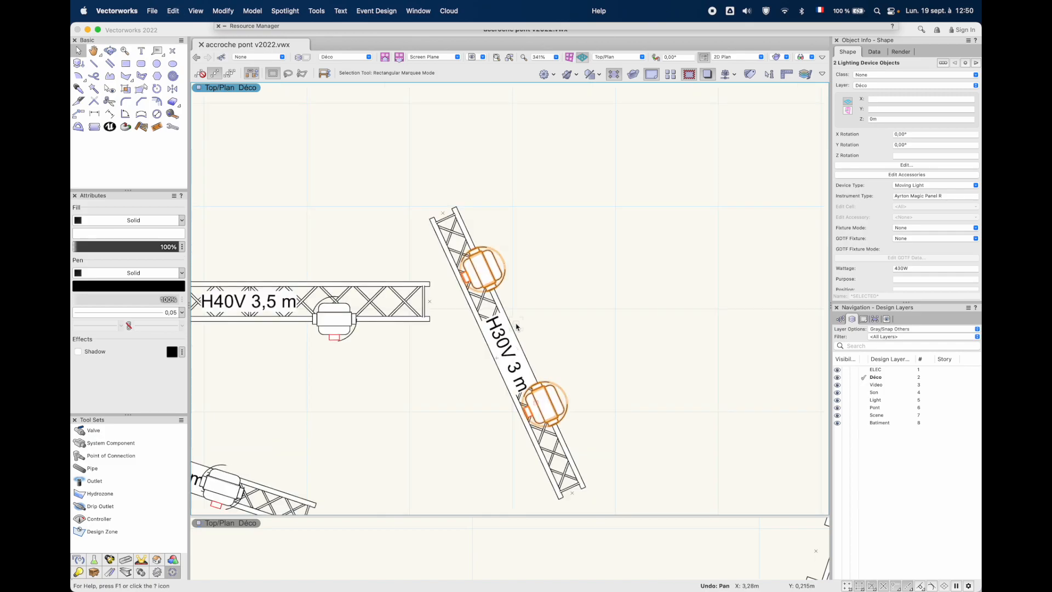
key("super+z")
key("super+z")
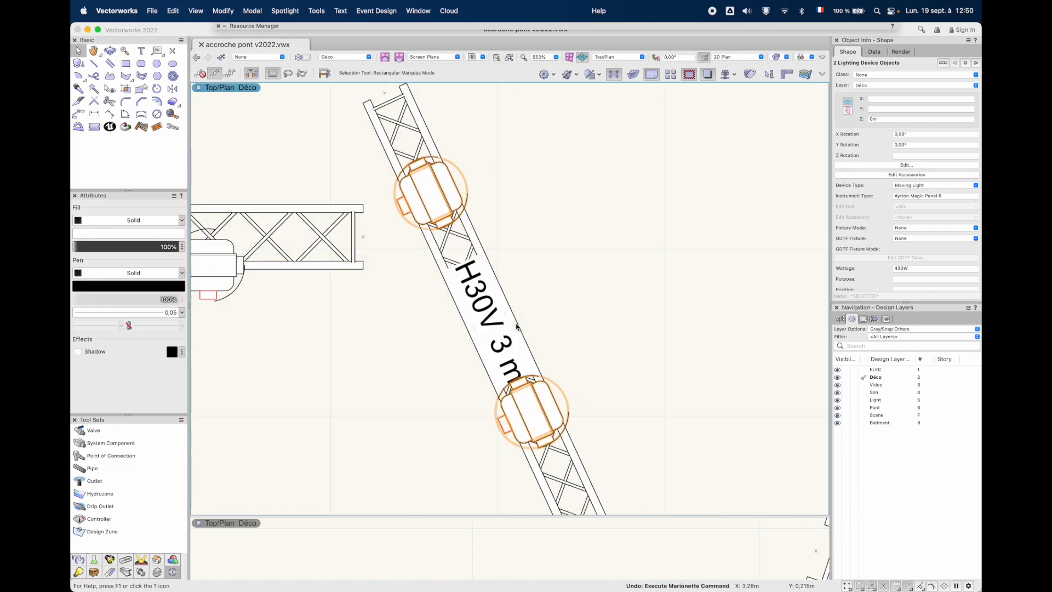
key("super+shift+z")
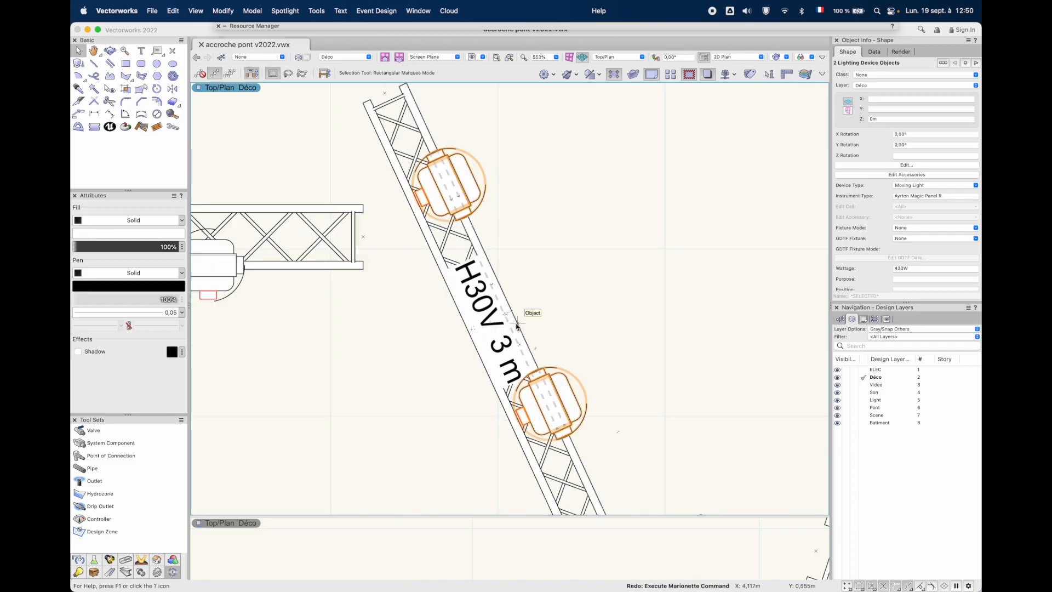
key("super+z")
key("super+shift+z")
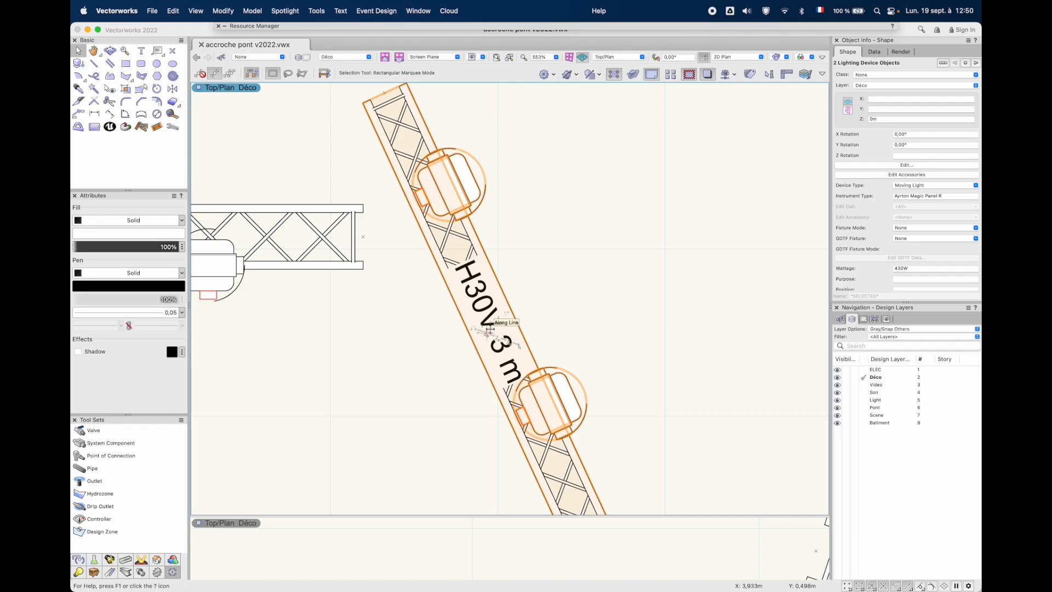
Run Accroche Pont on the right lighting device of the gently sloping H30V 3 m truss with the Top option
scroll(489, 329, "down", 3)
key("space")
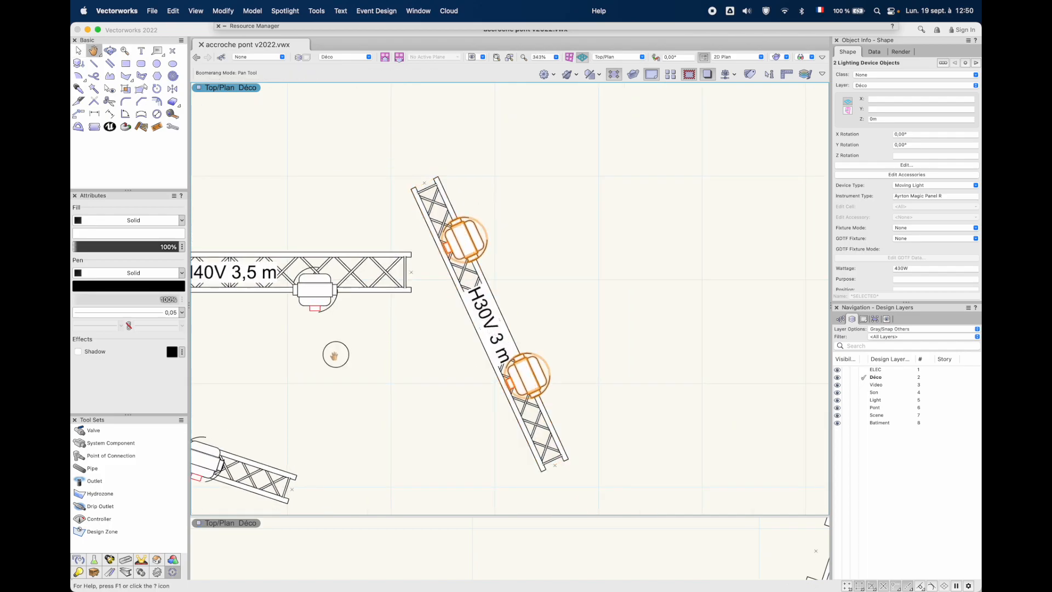
left_click_drag(333, 355, 589, 283)
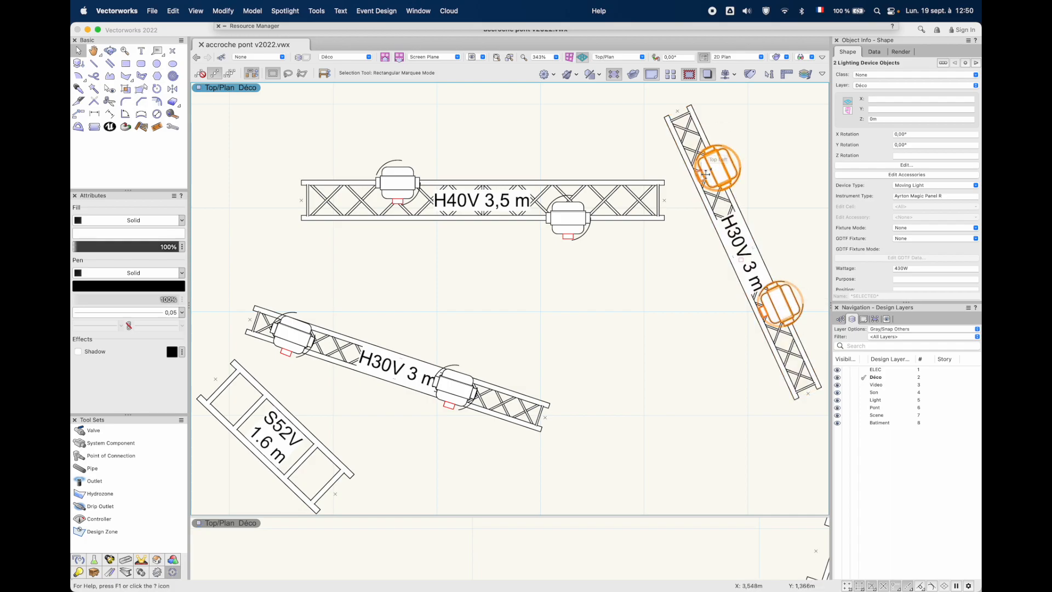
left_click(455, 387)
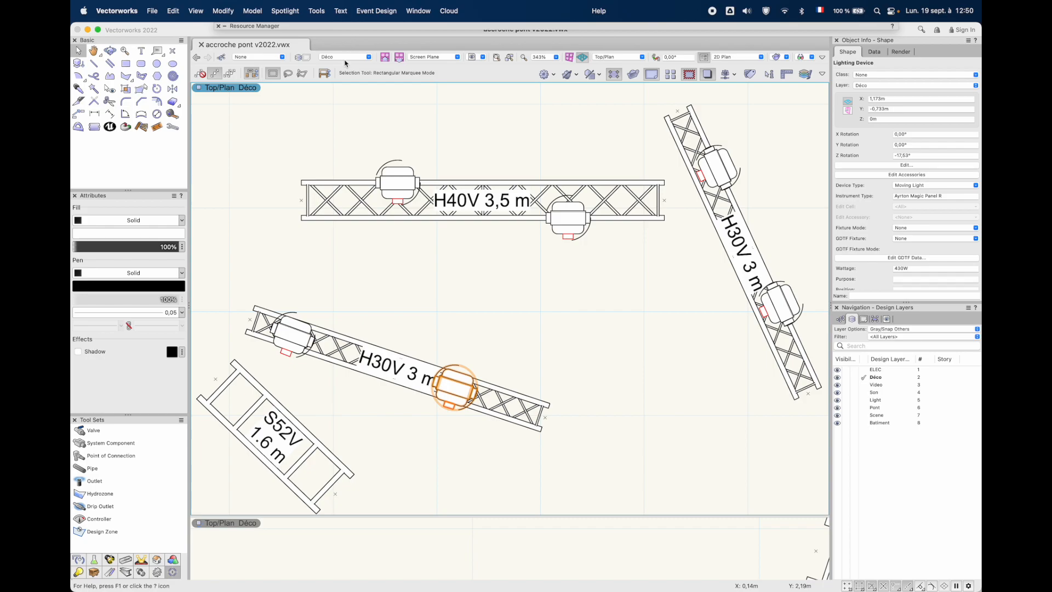
left_click(316, 11)
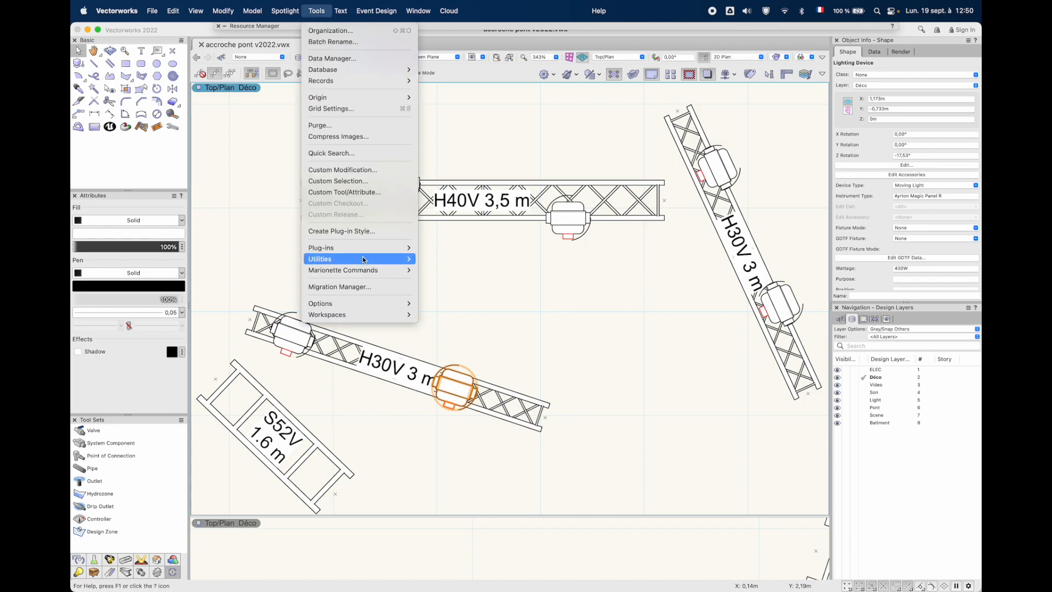
mouse_move(364, 271)
left_click(459, 269)
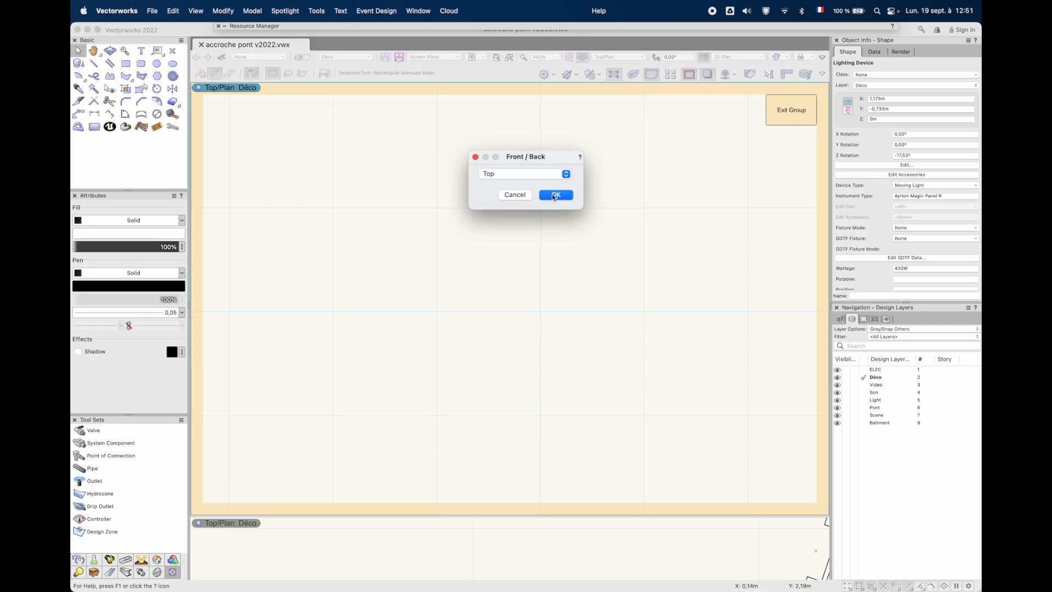
left_click(555, 195)
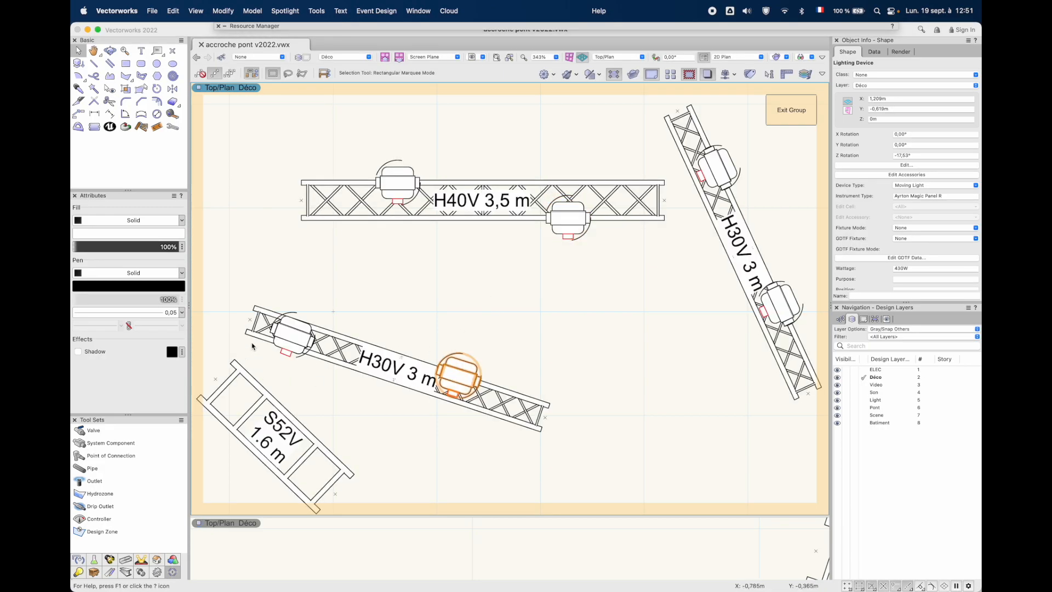
Run Accroche Pont on the left lighting device of the gently sloping H30V truss, moving it to the lower chord
left_click(290, 334)
left_click(317, 11)
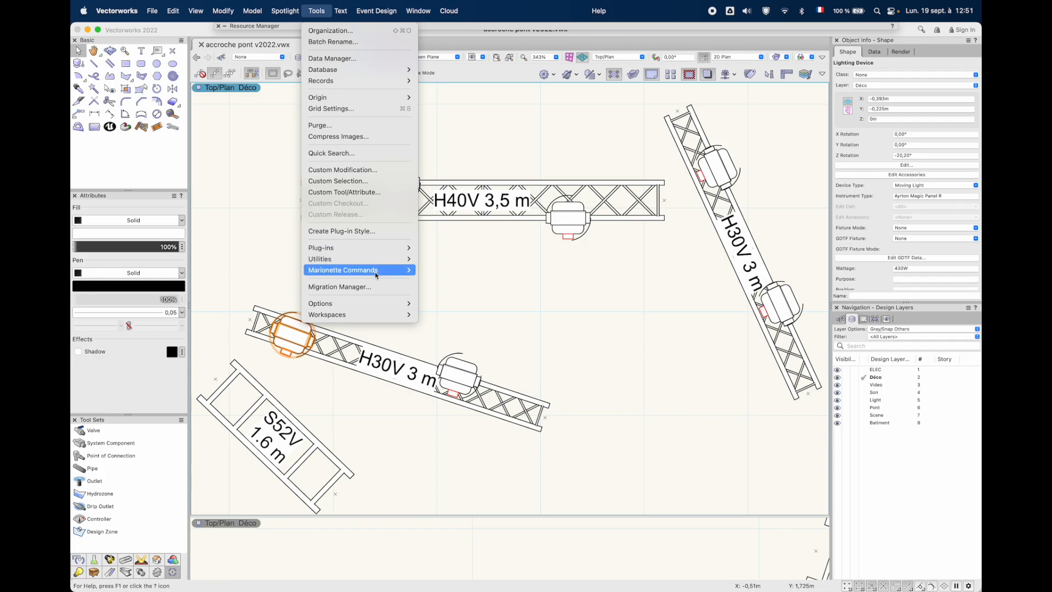
mouse_move(383, 270)
left_click(438, 280)
left_click(506, 173)
left_click(506, 173)
left_click(526, 174)
left_click(524, 189)
left_click(556, 194)
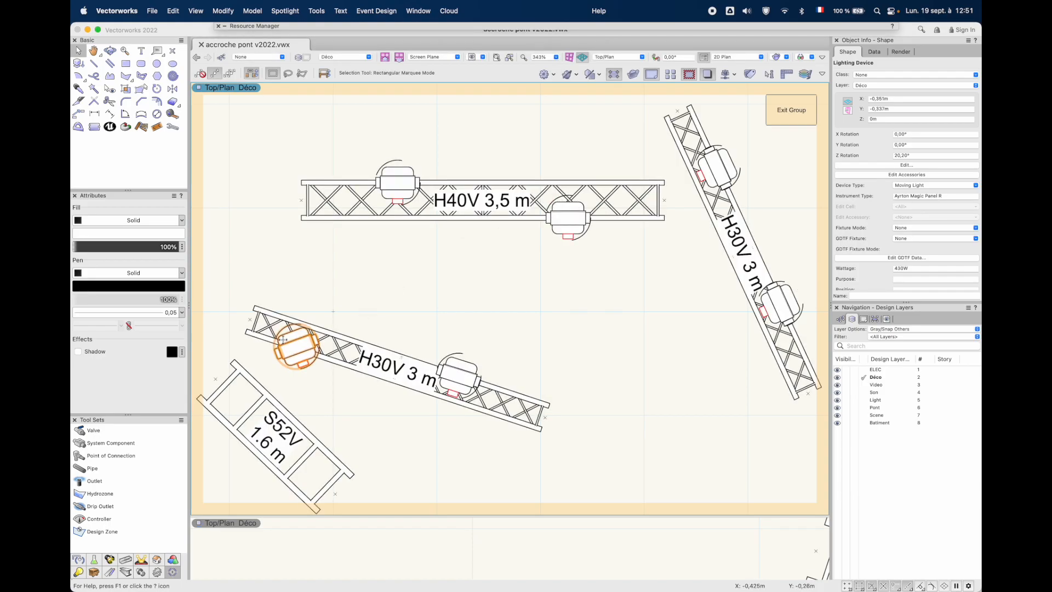
Undo and restore the last Accroche Pont run on the sloping H30V truss's left device to compare its placement
scroll(291, 343, "up", 3)
scroll(293, 347, "down", 1)
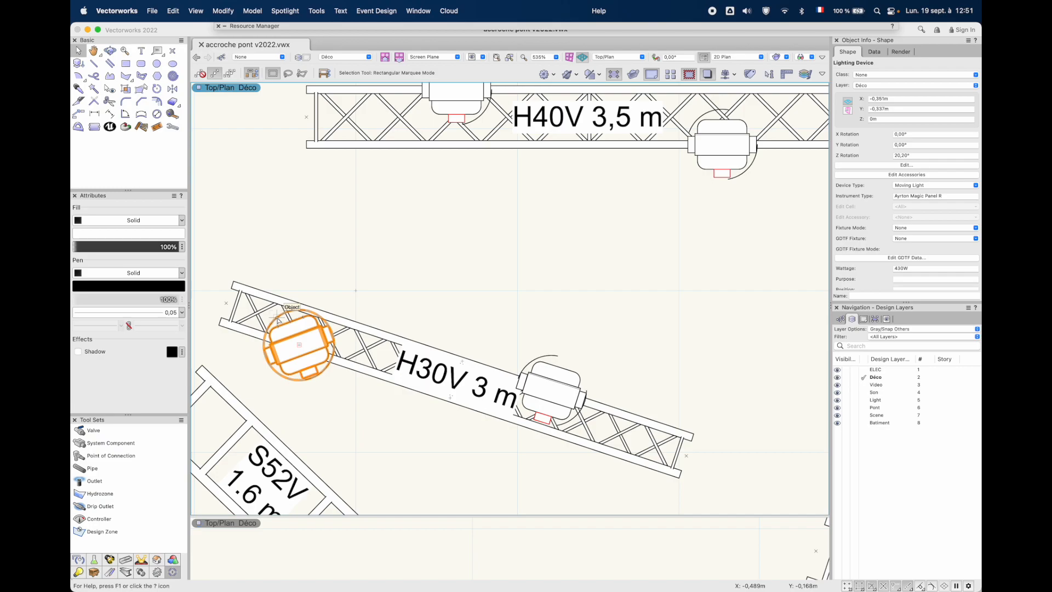
scroll(278, 320, "down", 2)
key("super+z")
key("super+z")
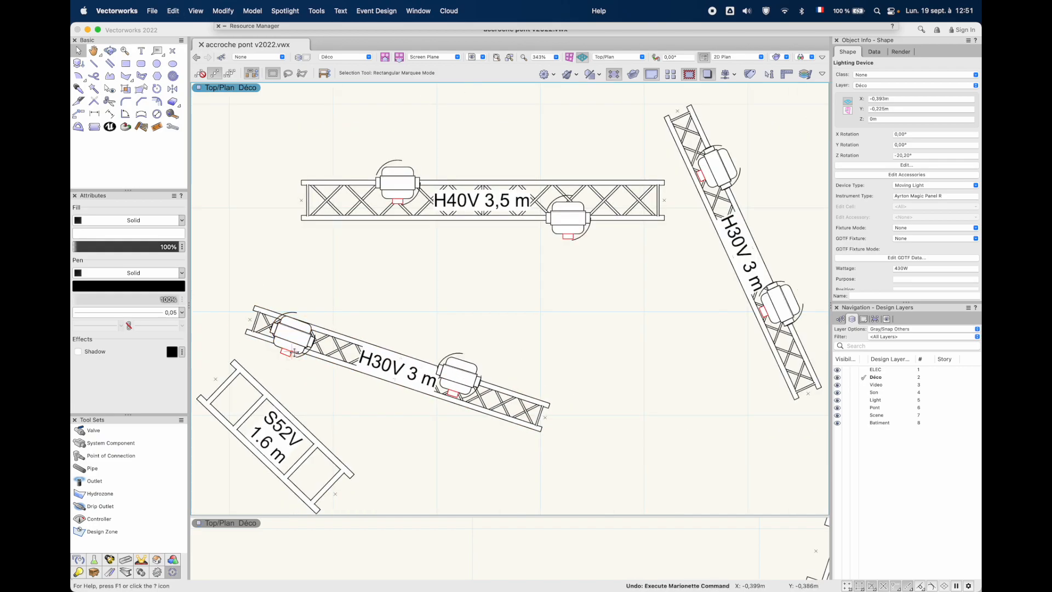
scroll(294, 351, "down", 1)
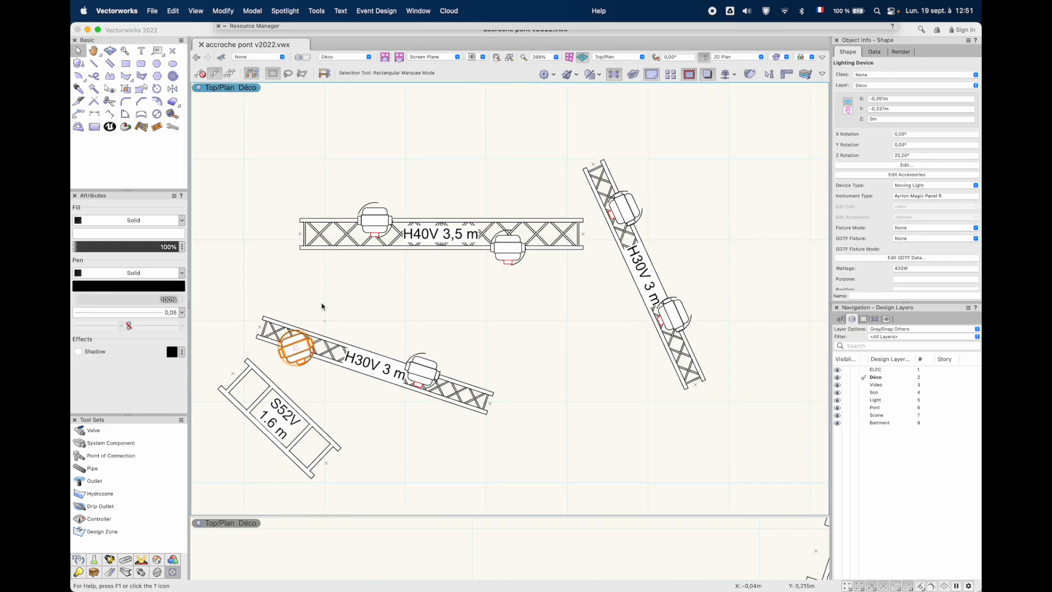
mouse_move(486, 272)
middle_mouse_down()
mouse_move(558, 340)
mouse_move(517, 262)
mouse_move(662, 242)
mouse_move(499, 241)
mouse_move(516, 283)
middle_mouse_up()
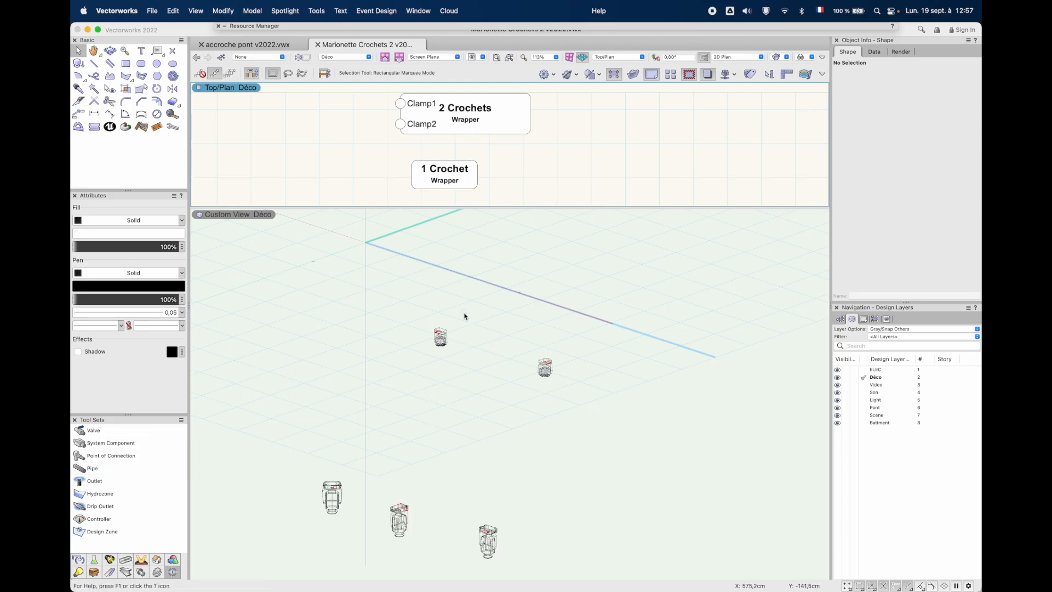
Open the 1 Crochet wrapper in the Marionette Crochets 2 file, examine its node network, and exit the script
scroll(440, 330, "up", 5)
scroll(440, 330, "down", 5)
scroll(439, 331, "up", 8)
scroll(440, 330, "down", 10)
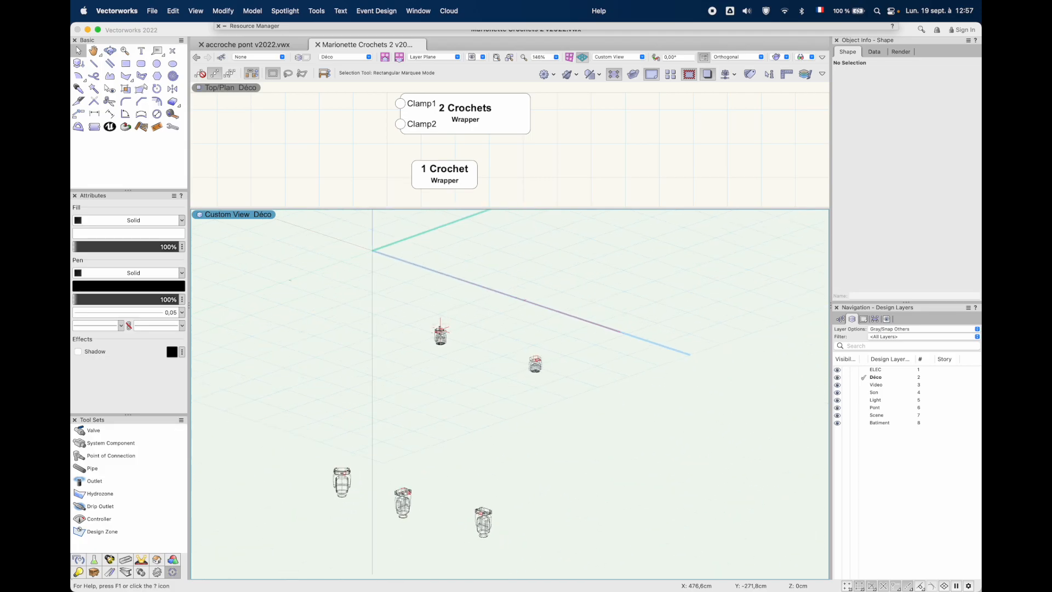
left_click(449, 178)
double_click(449, 178)
scroll(549, 119, "up", 5)
scroll(550, 119, "down", 6)
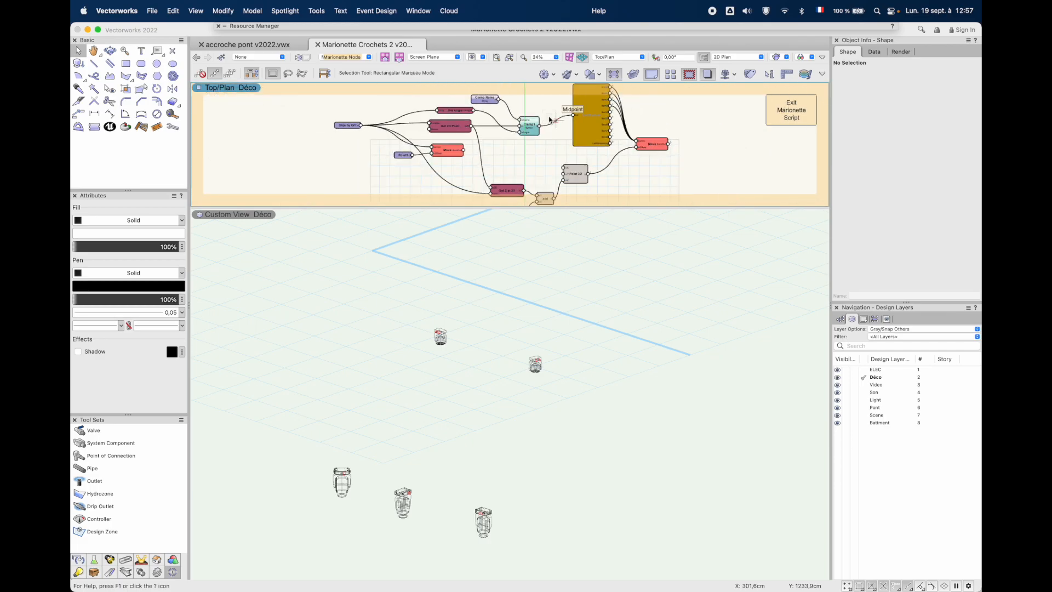
scroll(550, 119, "up", 5)
scroll(549, 119, "down", 5)
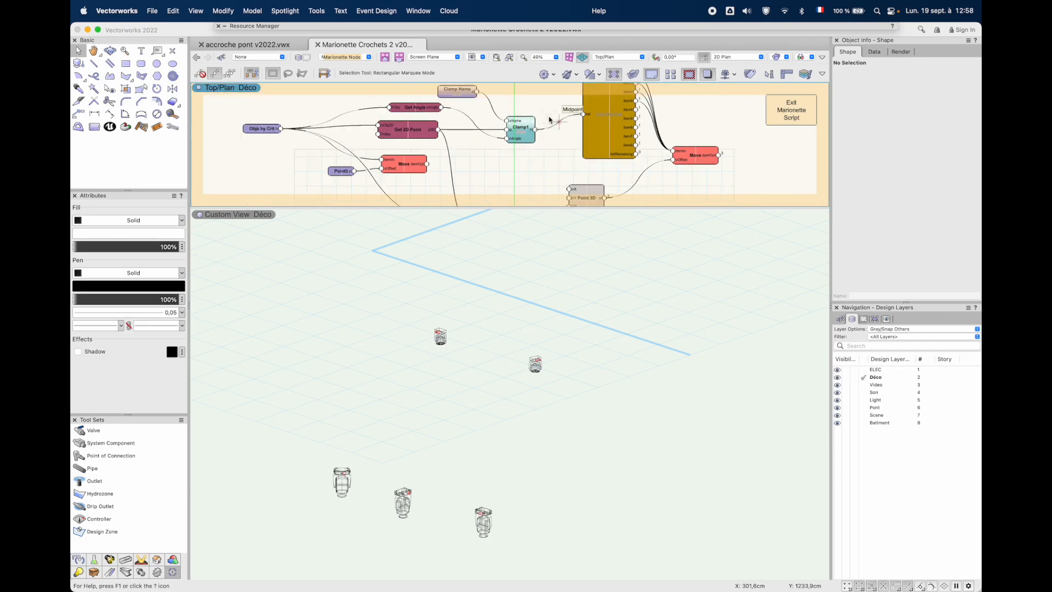
left_click(798, 115)
Open the 2 Crochets wrapper, examine its node network, and exit the script
double_click(459, 110)
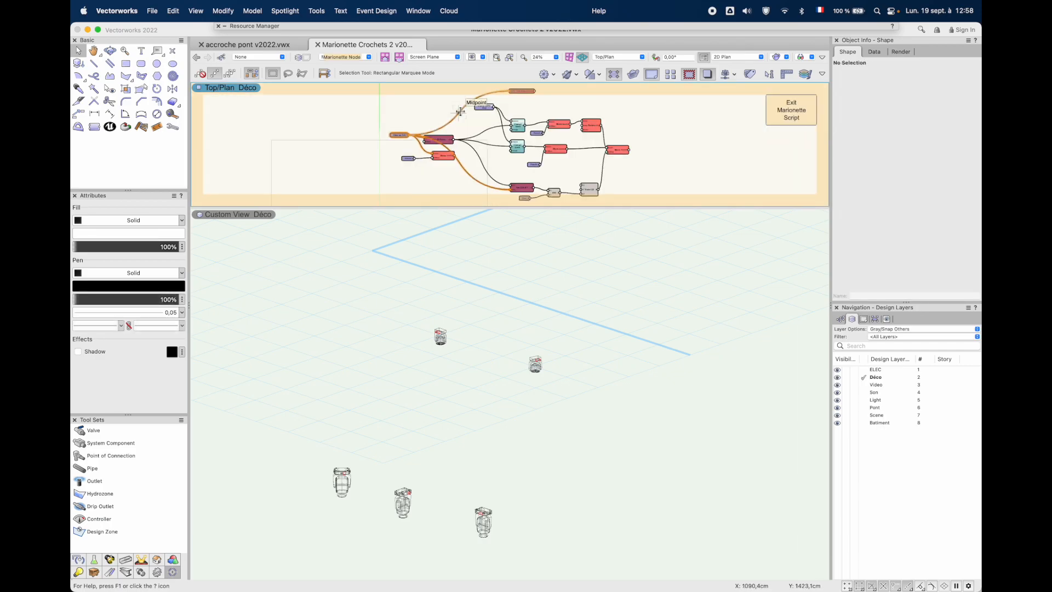
scroll(438, 153, "up", 1)
scroll(438, 154, "down", 1)
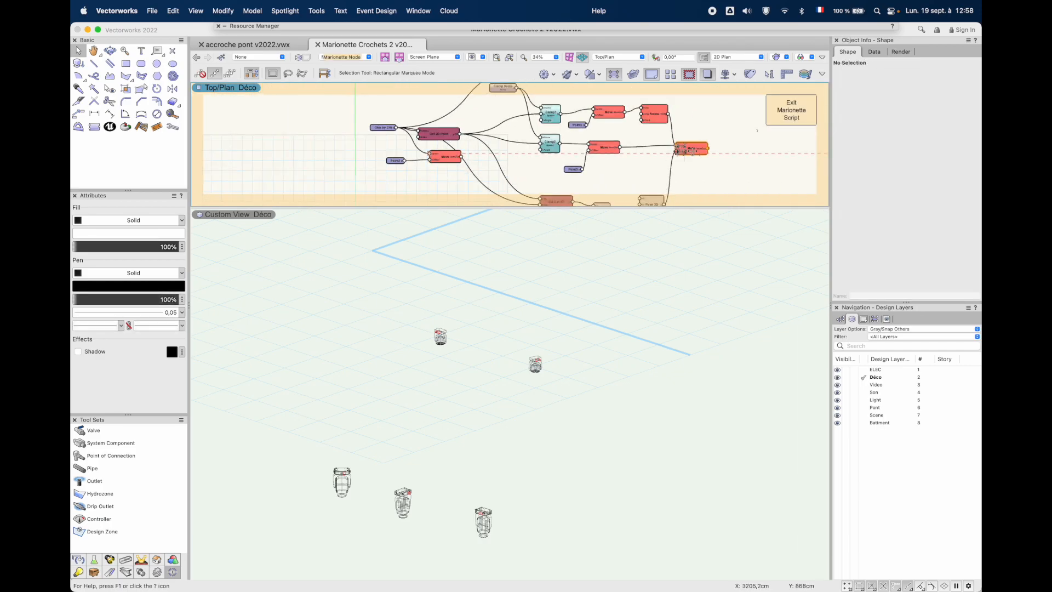
left_click(783, 121)
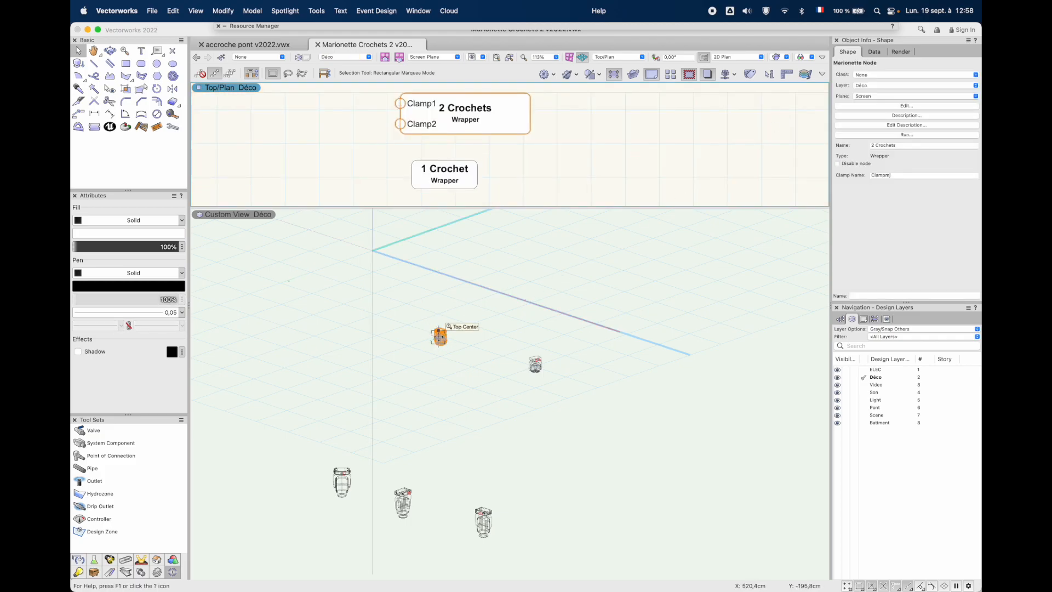
Run the 1 Clamp Marionette command on the unrotated Martin Mac Aura XB near the origin in the 3D view
left_click(439, 337)
scroll(439, 337, "up", 5)
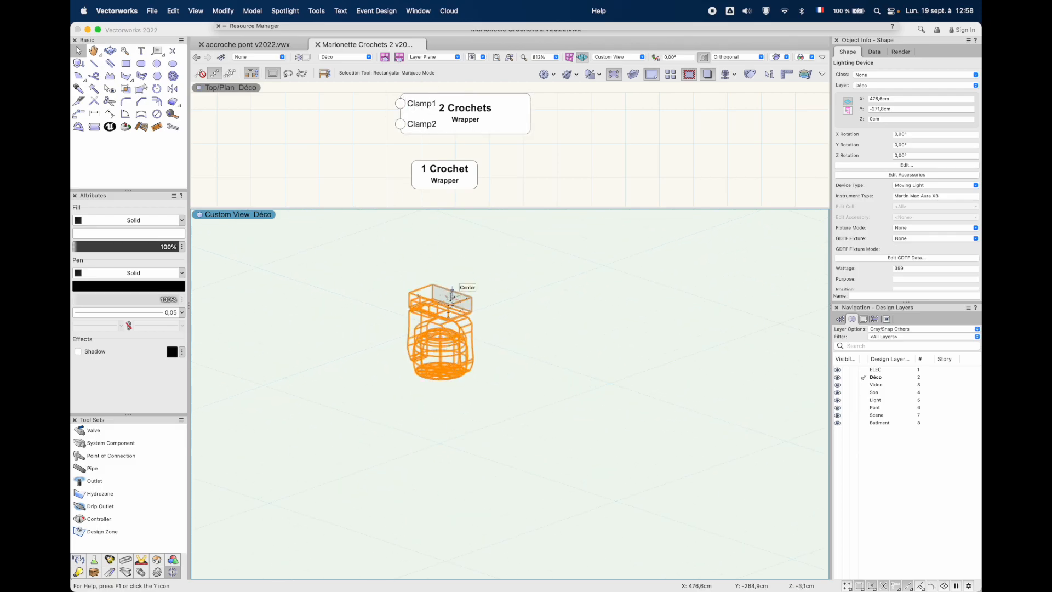
left_click(297, 7)
mouse_move(316, 11)
mouse_move(384, 270)
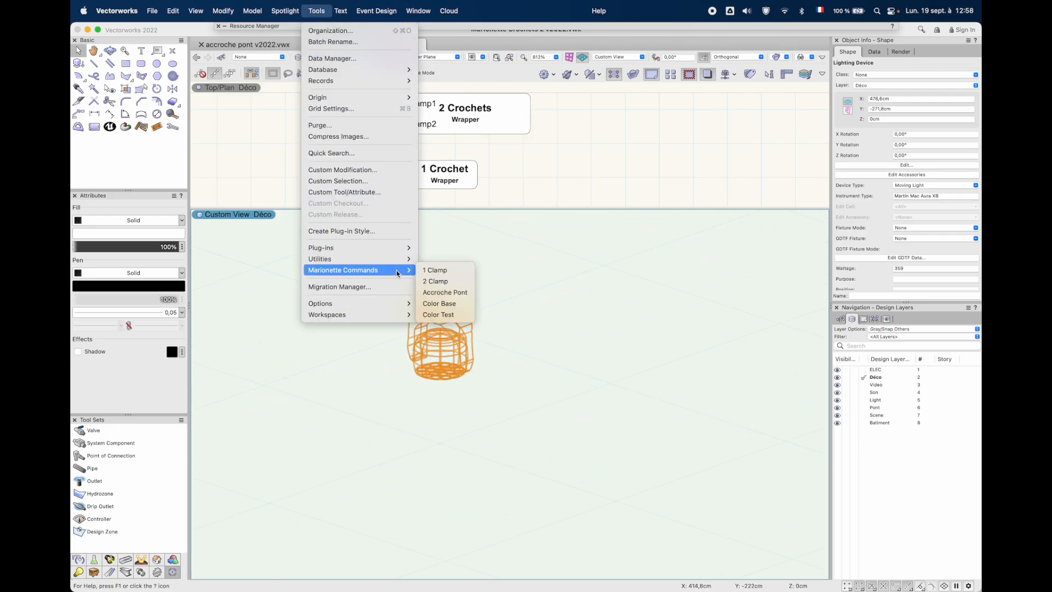
left_click(441, 271)
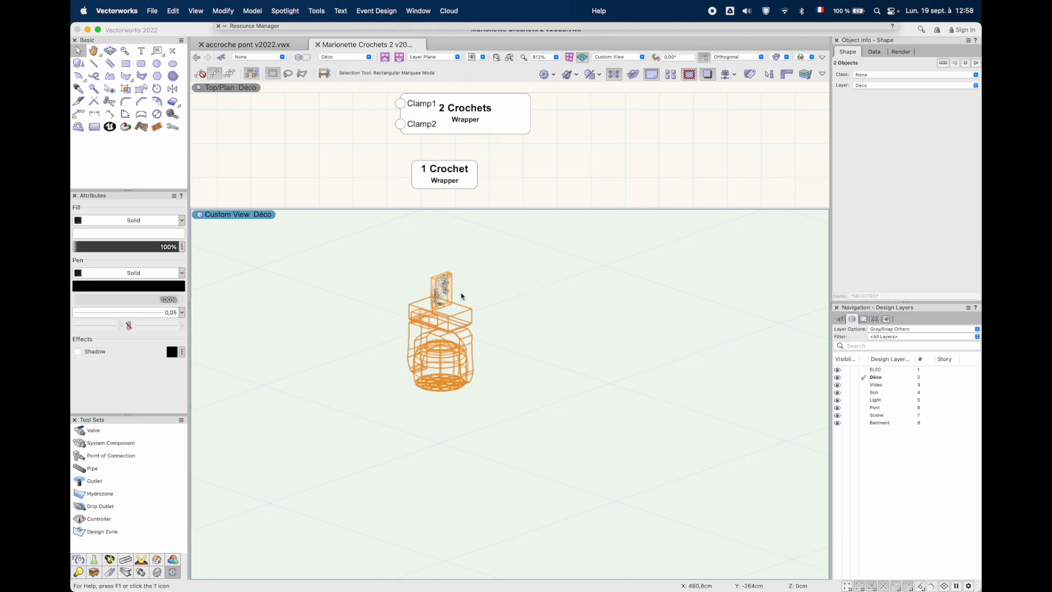
Run the 1 Clamp command on the neighbouring Martin Mac Aura XB that is rotated 75° about Z
scroll(462, 297, "up", 3)
scroll(462, 296, "down", 6)
left_click(632, 347)
scroll(632, 347, "up", 5)
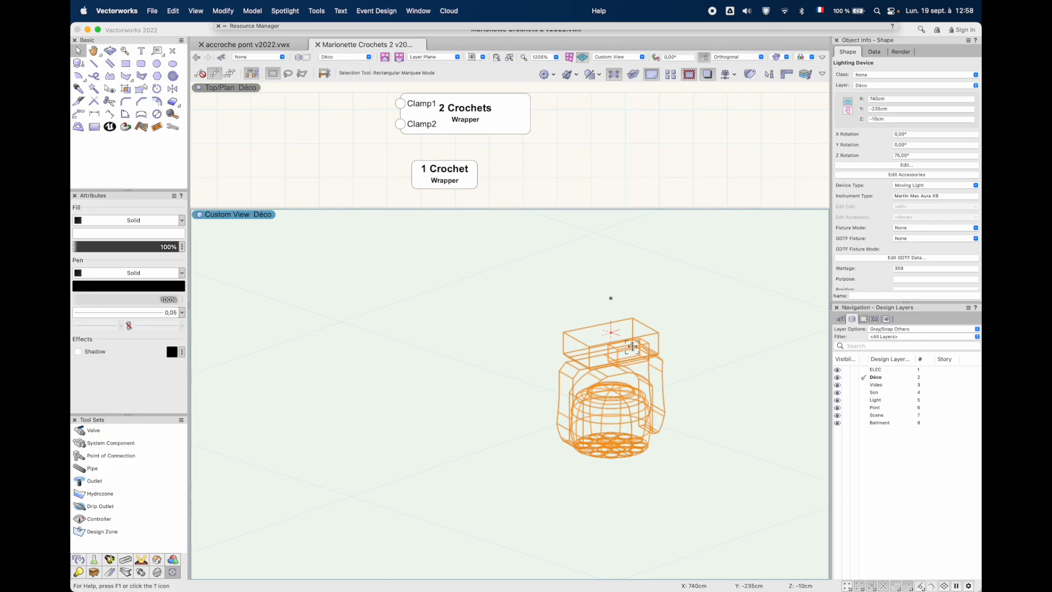
left_click(320, 3)
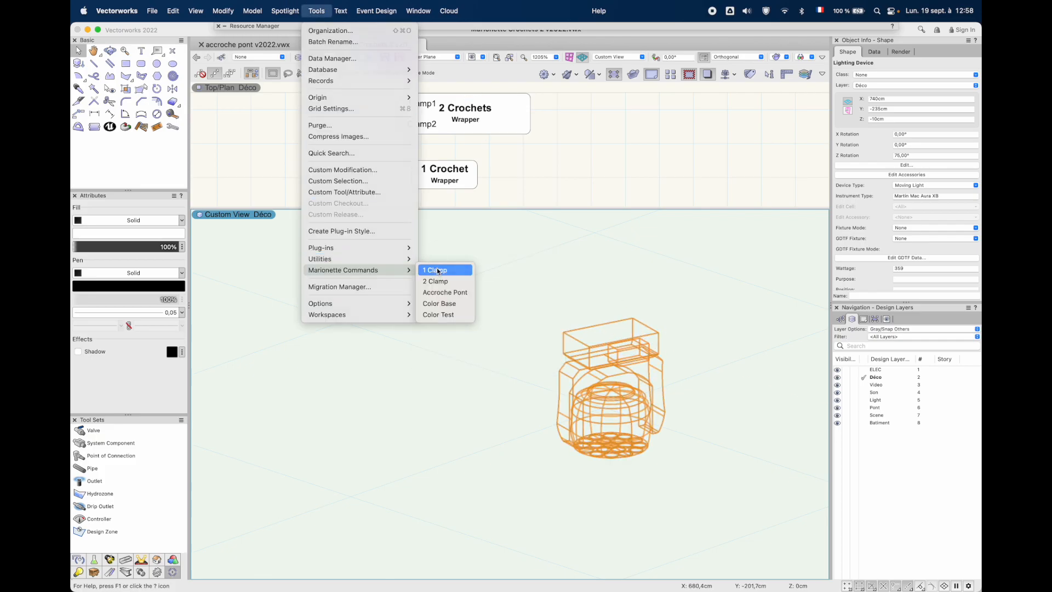
left_click(438, 270)
Inspect the clamp on the rotated Mac Aura XB from another 3D angle in Normal Perspective
key("shift+c")
left_click_drag(641, 338, 535, 350)
left_click(729, 57)
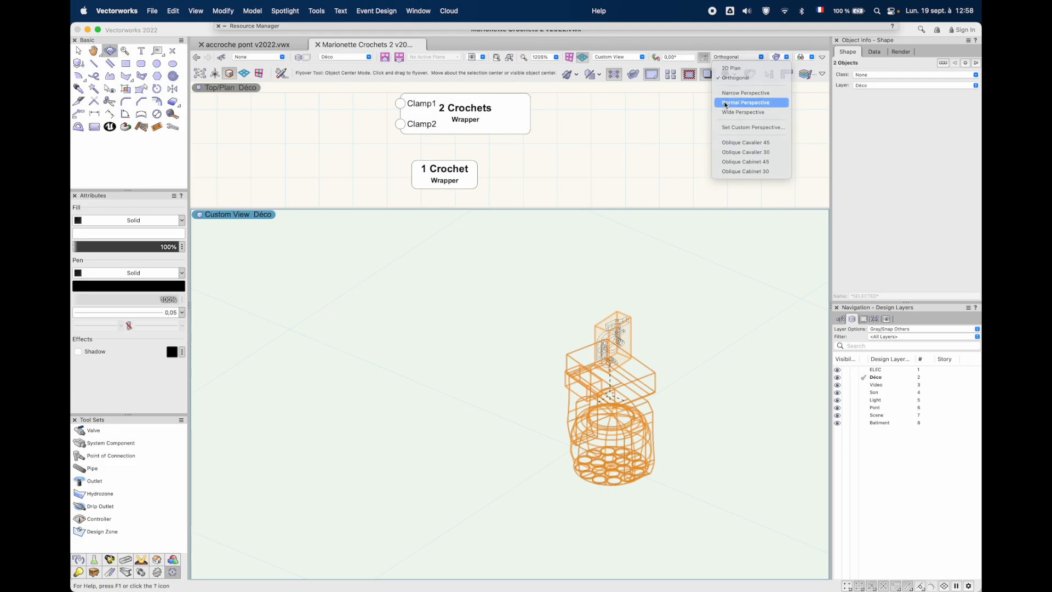
left_click(725, 103)
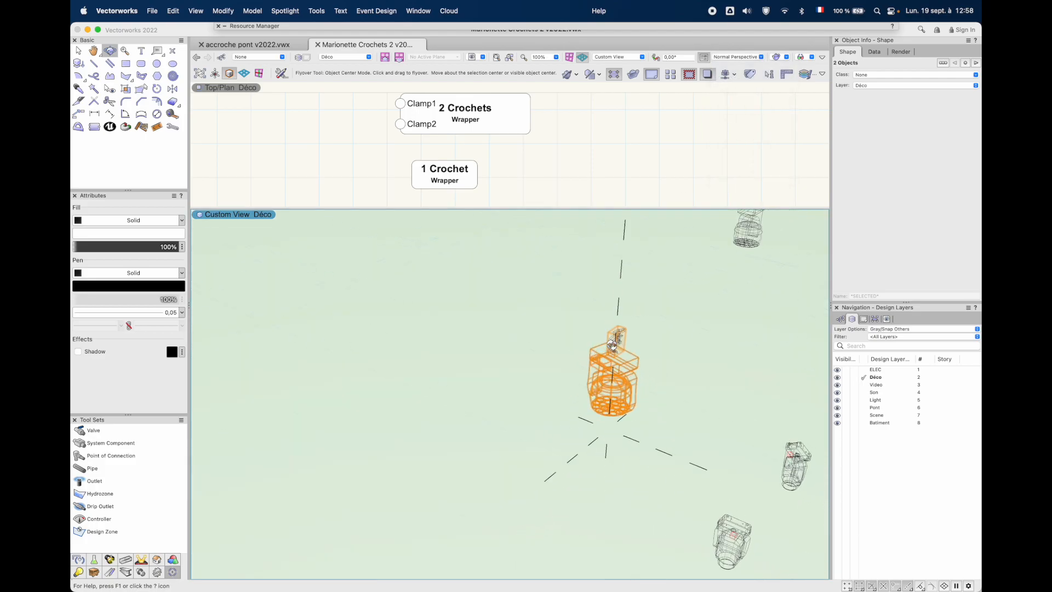
Run the 2 Clamp Marionette command on the unrotated Robe MegaPointe in the 3D view
left_click_drag(612, 345, 465, 283)
key("x")
left_click(519, 512)
scroll(515, 498, "up", 8)
middle_click_drag(515, 498, 486, 364)
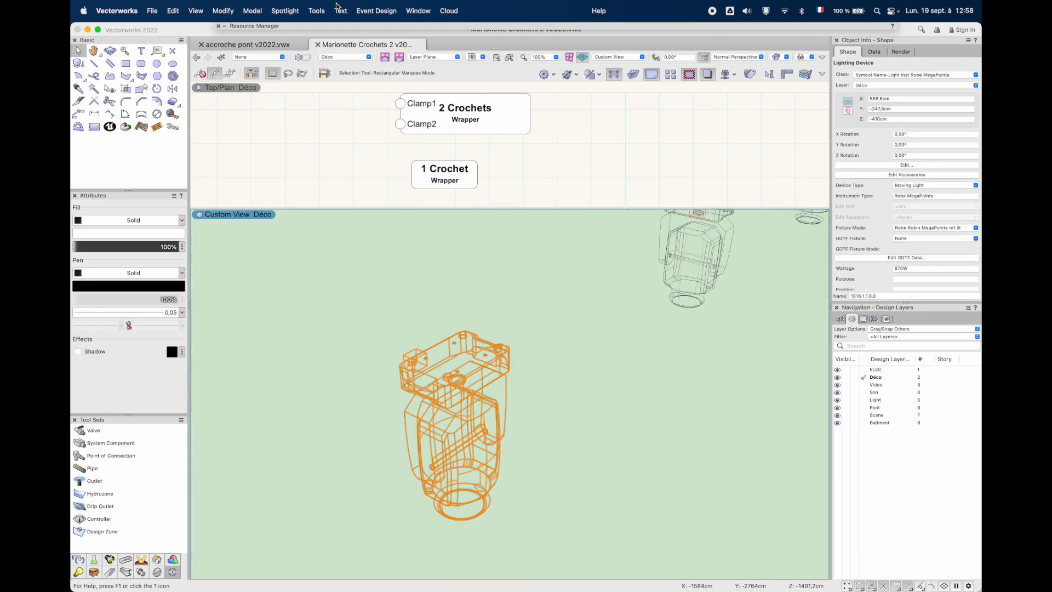
left_click(320, 10)
mouse_move(370, 270)
left_click(445, 281)
left_click(449, 361)
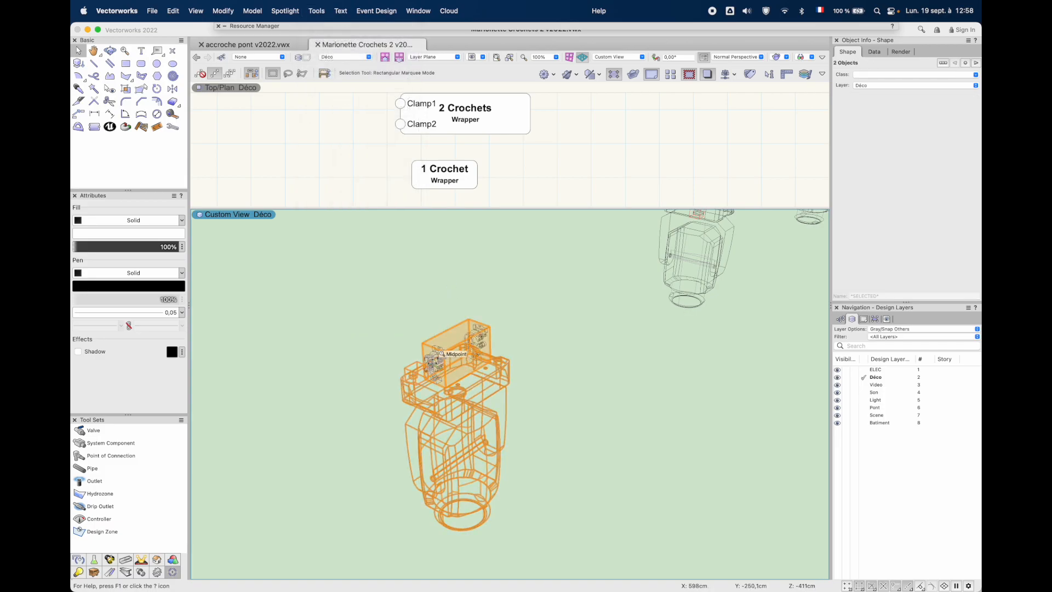
Inspect the two clamps on the unrotated MegaPointe from another 3D angle and return to the previous view
middle_click_drag(441, 353, 467, 350, "super")
middle_click_drag(476, 449, 597, 217)
middle_click_drag(574, 263, 448, 482, "super")
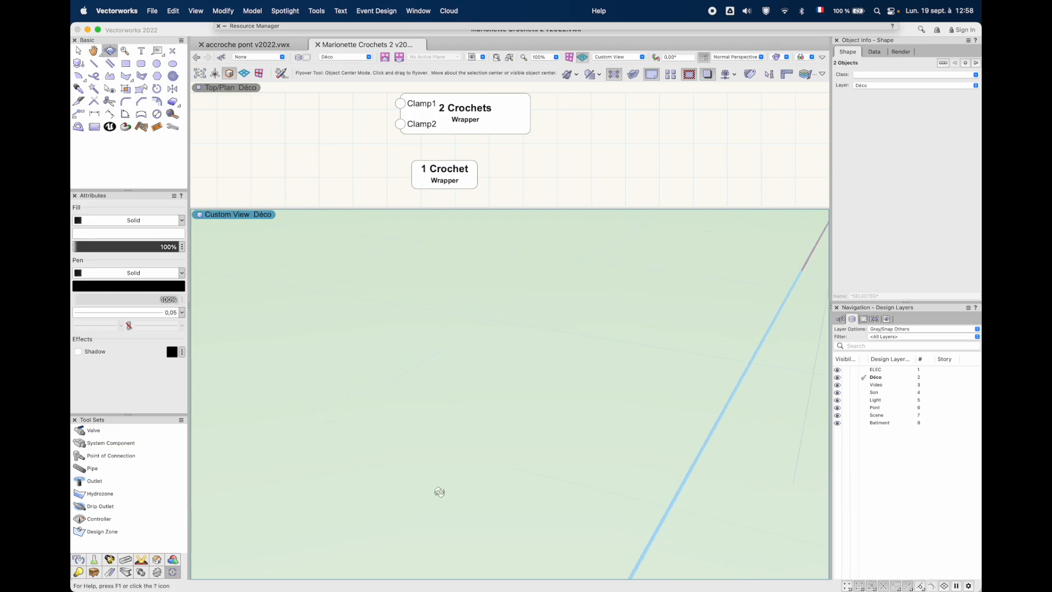
left_click(507, 59)
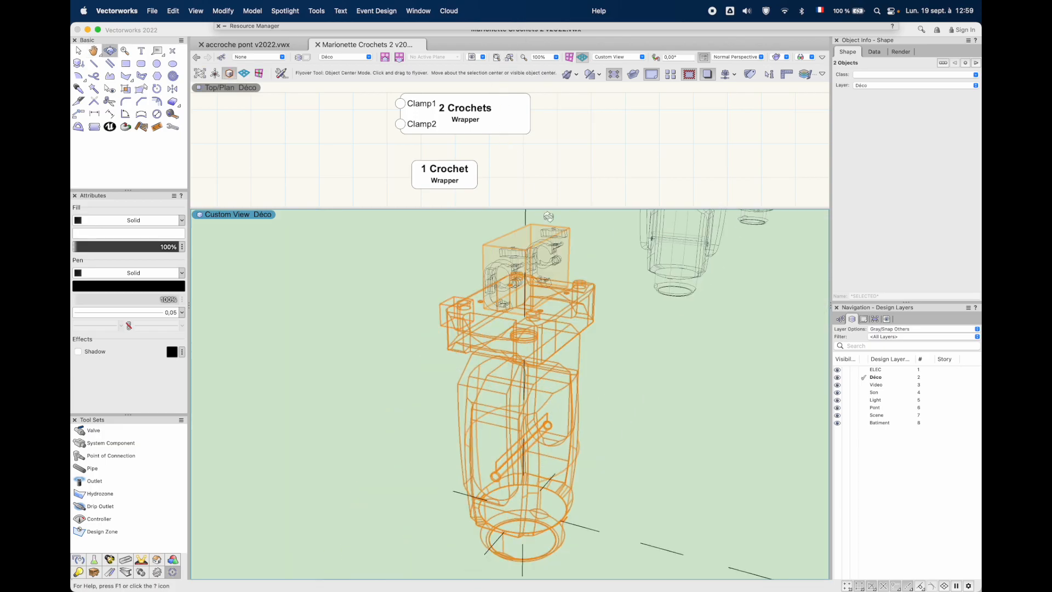
Run the 2 Clamp command on the Robe MegaPointe that is rotated 45° about Z
middle_click_drag(734, 267, 707, 305)
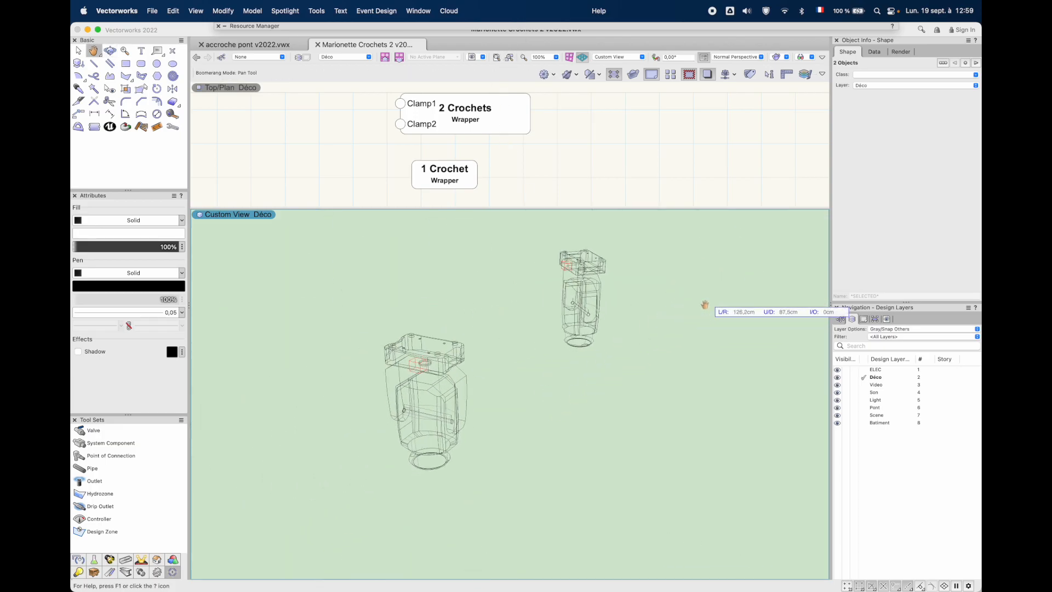
left_click(592, 254)
middle_click_drag(609, 251, 562, 333)
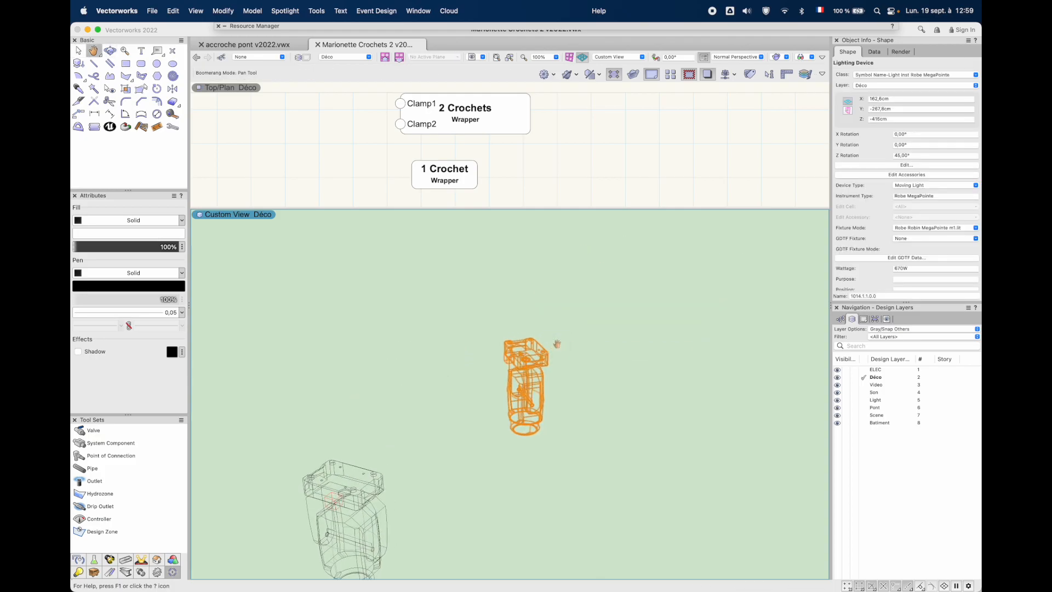
left_click(340, 10)
left_click(340, 10)
left_click(316, 11)
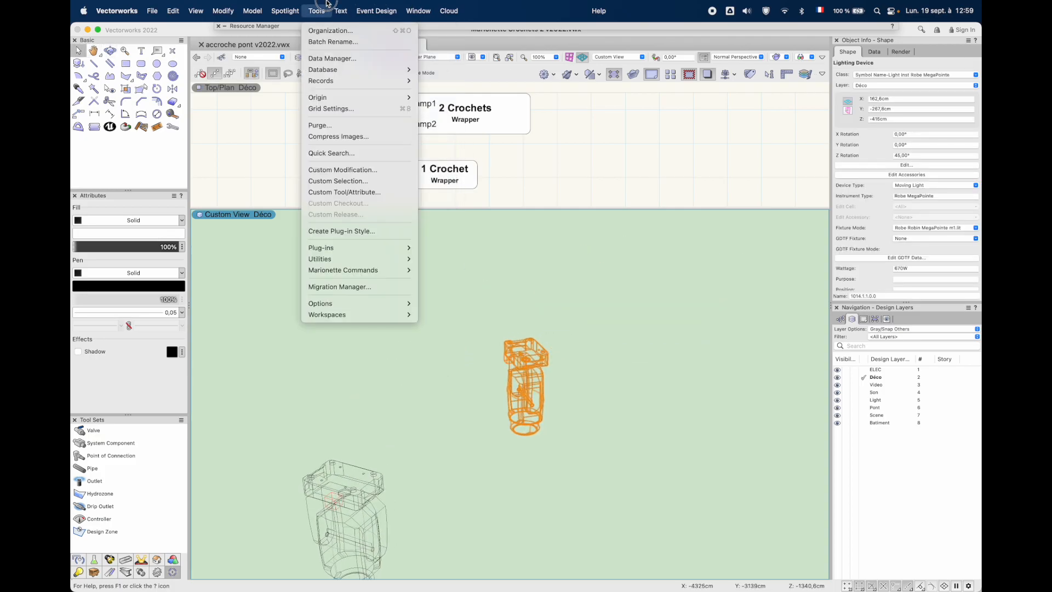
mouse_move(394, 270)
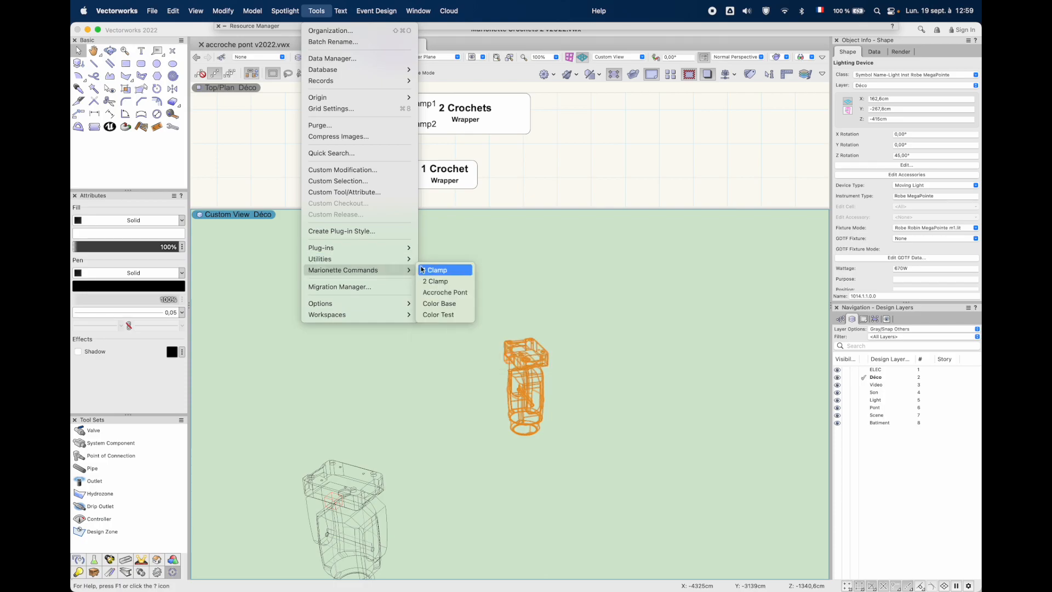
left_click(430, 281)
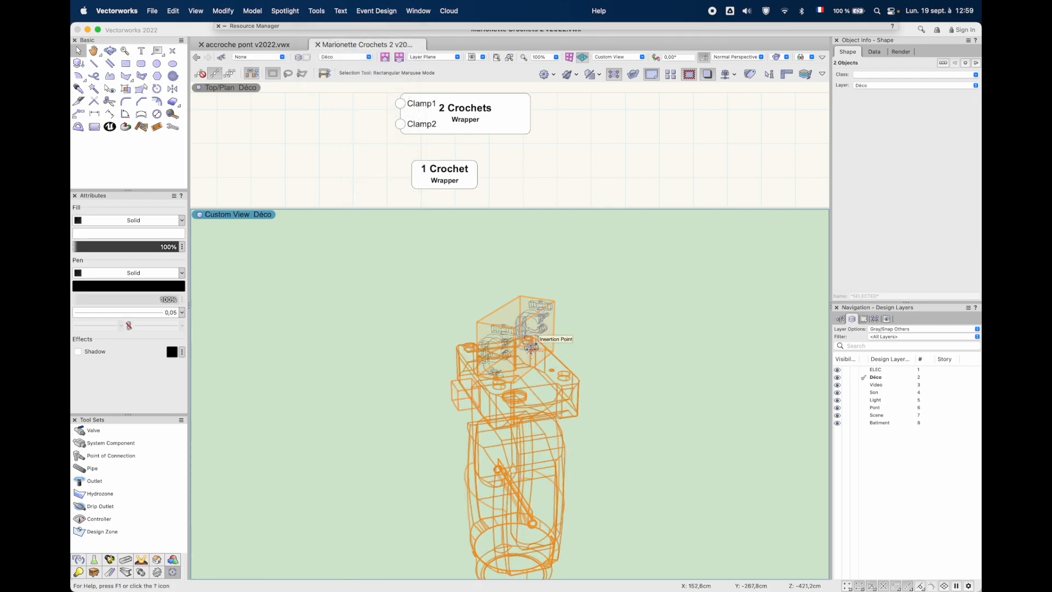
Inspect the clamps on the 45° MegaPointe and undo their insertion
scroll(531, 347, "down", 3)
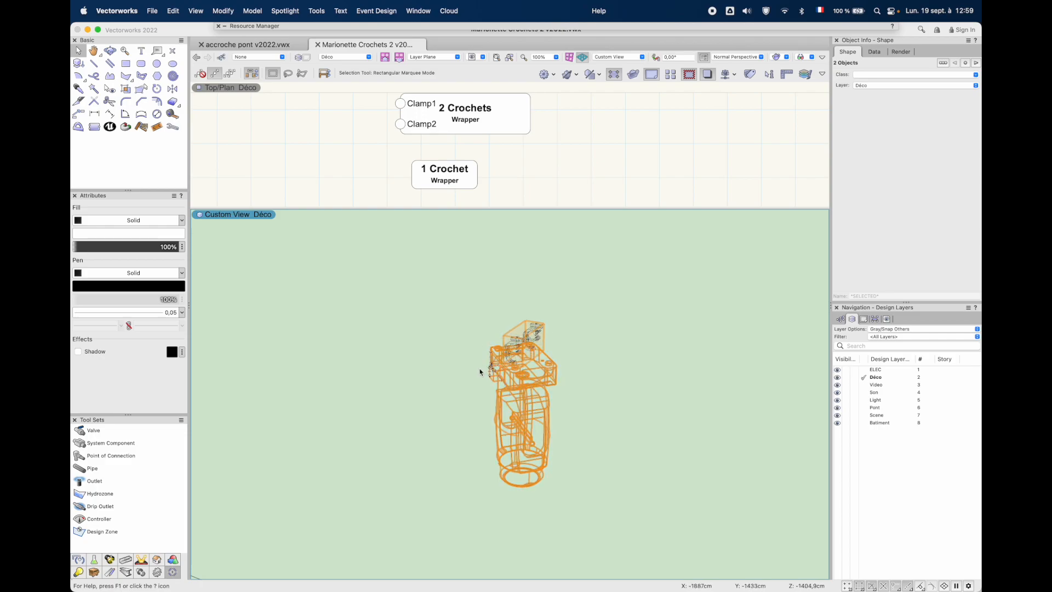
scroll(480, 372, "down", 5)
scroll(406, 394, "up", 3)
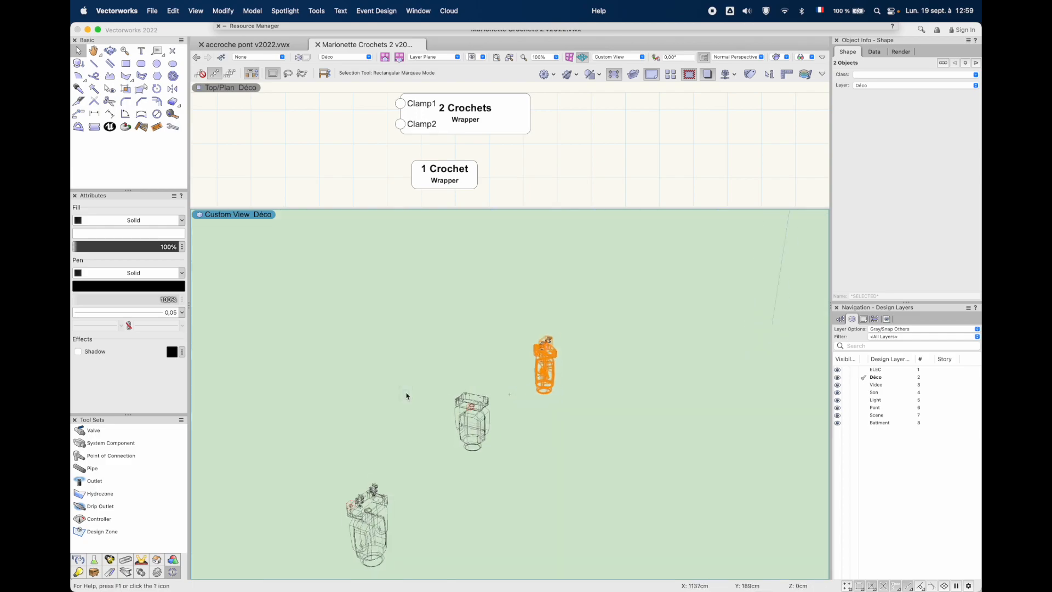
key("super+z")
key("super+z")
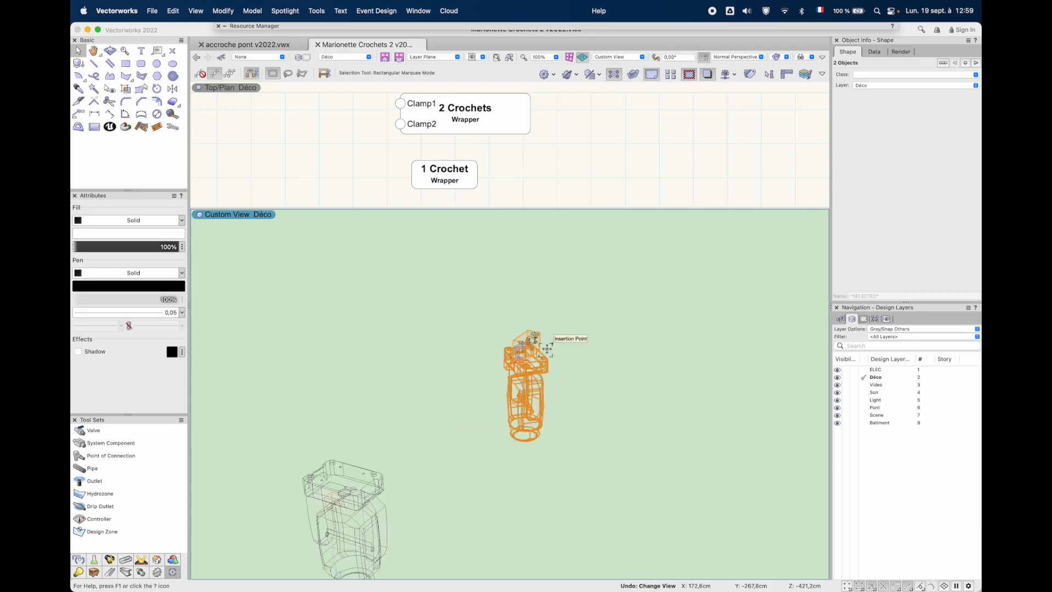
Run the 2 Clamp command on the 45° MegaPointe and the neighbouring 90° MegaPointe together
left_click(339, 489, "shift")
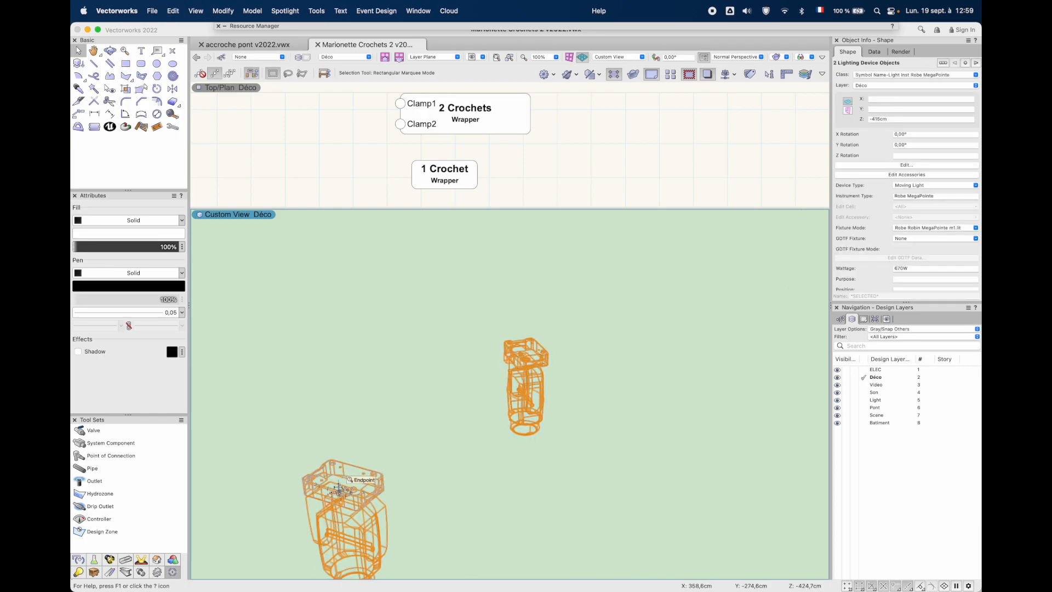
left_click(359, 8)
mouse_move(317, 10)
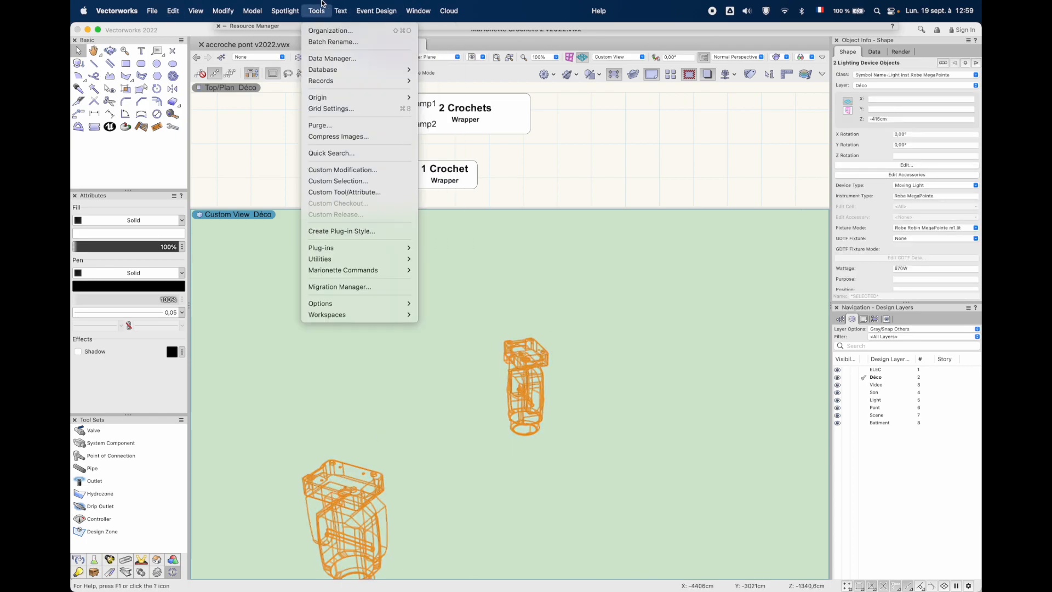
mouse_move(376, 270)
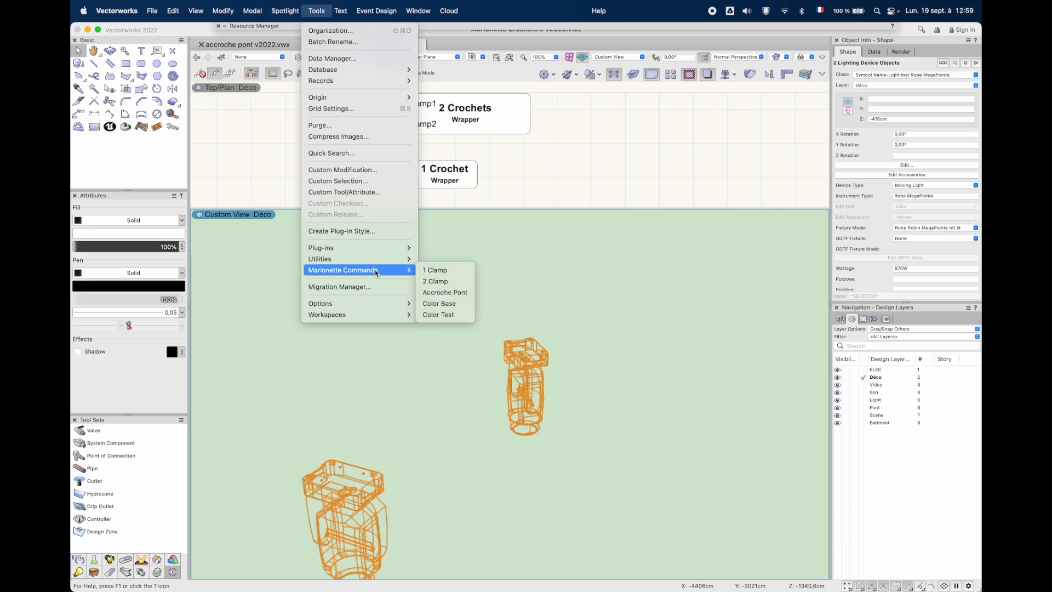
left_click(436, 281)
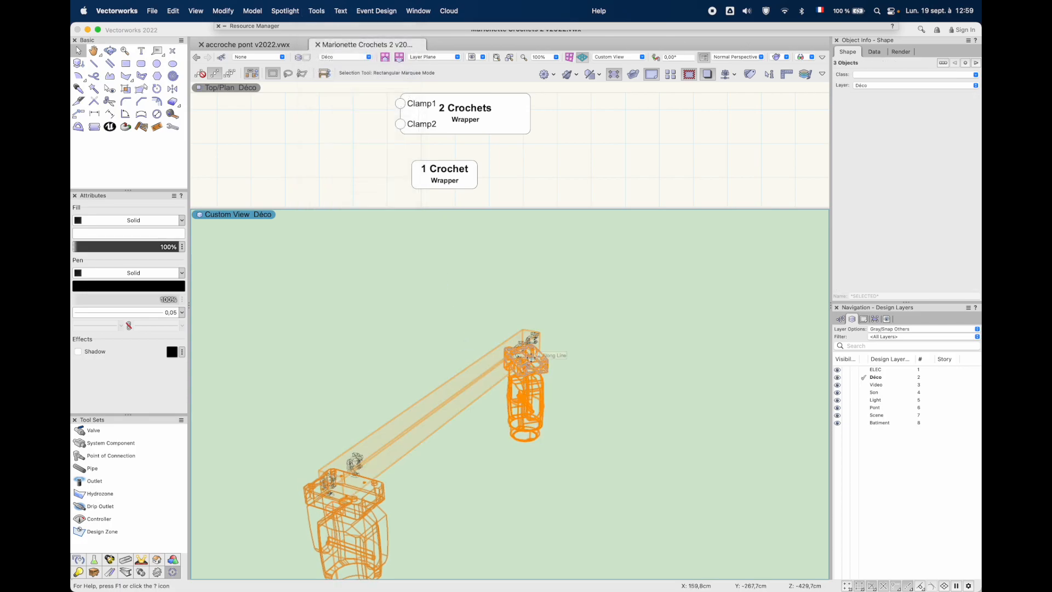
Select the clamp group spanning the two rotated MegaPointes and ungroup it twice
left_click(413, 323)
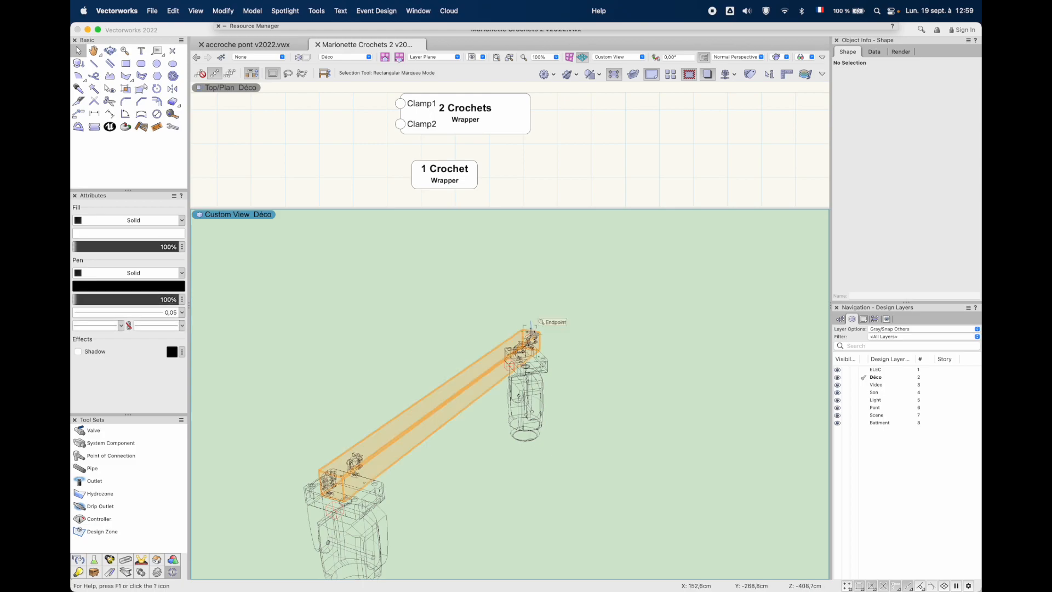
left_click(528, 333)
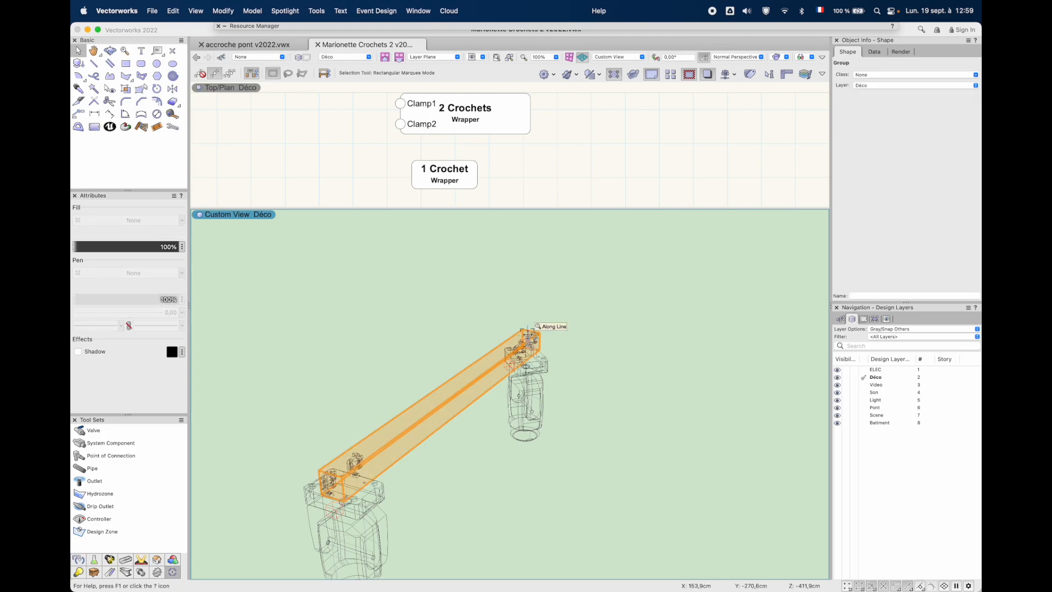
right_click(527, 333)
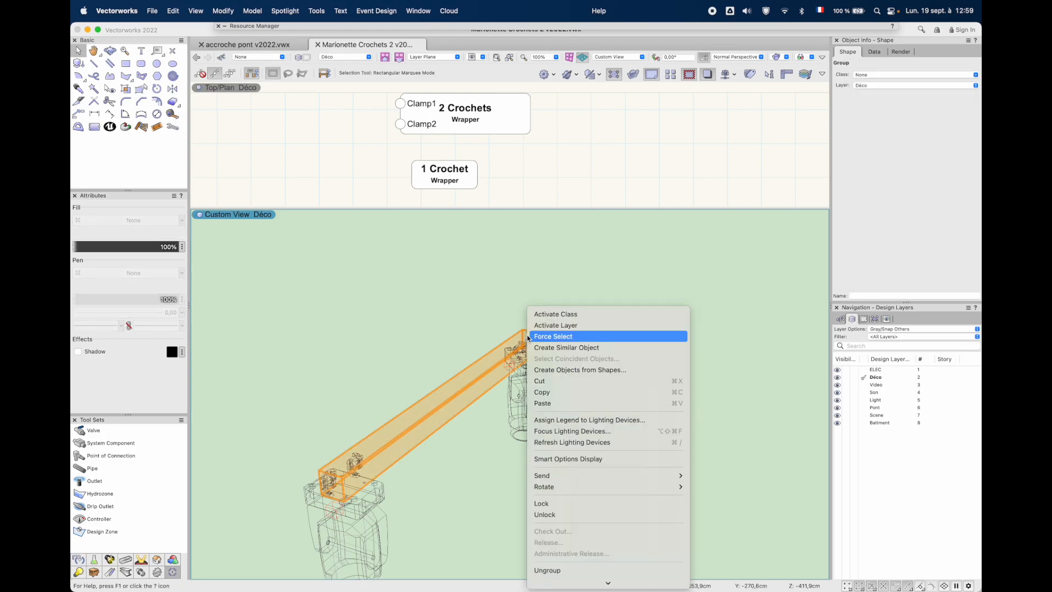
left_click(593, 569)
right_click(529, 335)
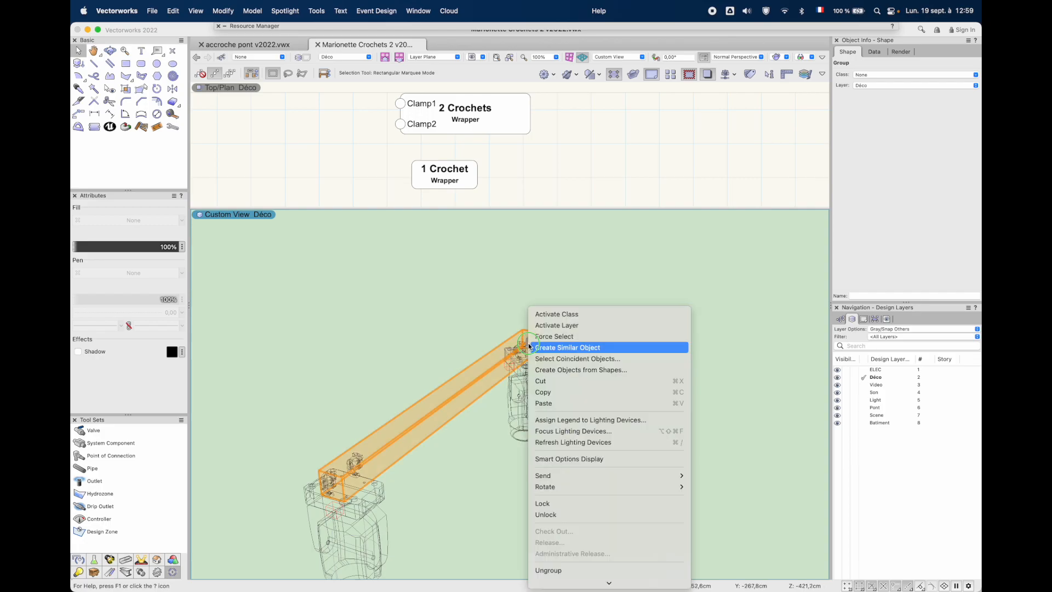
left_click(574, 570)
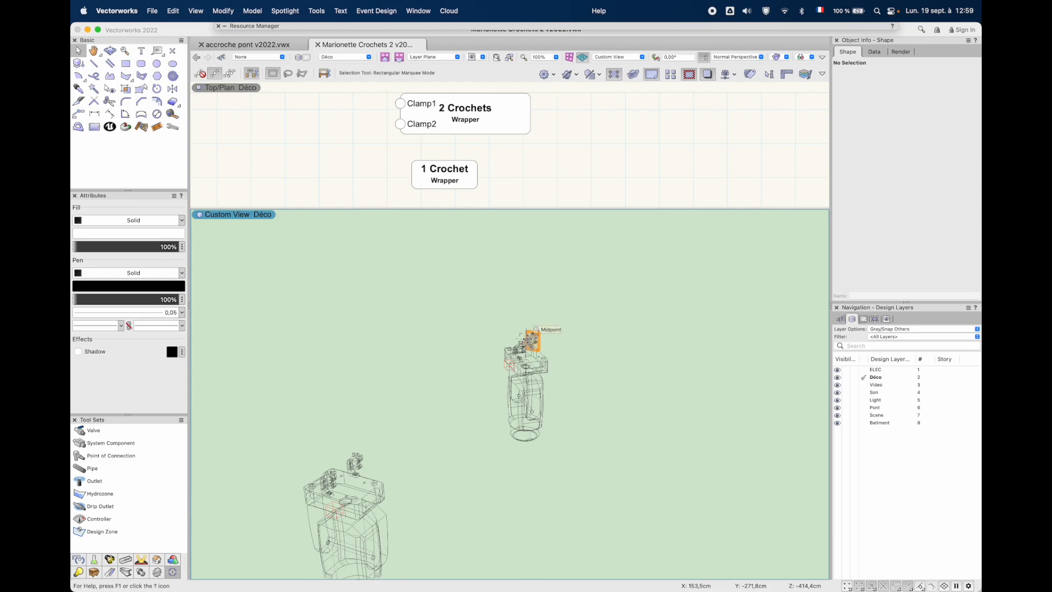
Undo the last ungrouping and delete the clamp group spanning the two rotated MegaPointes
key("super+z")
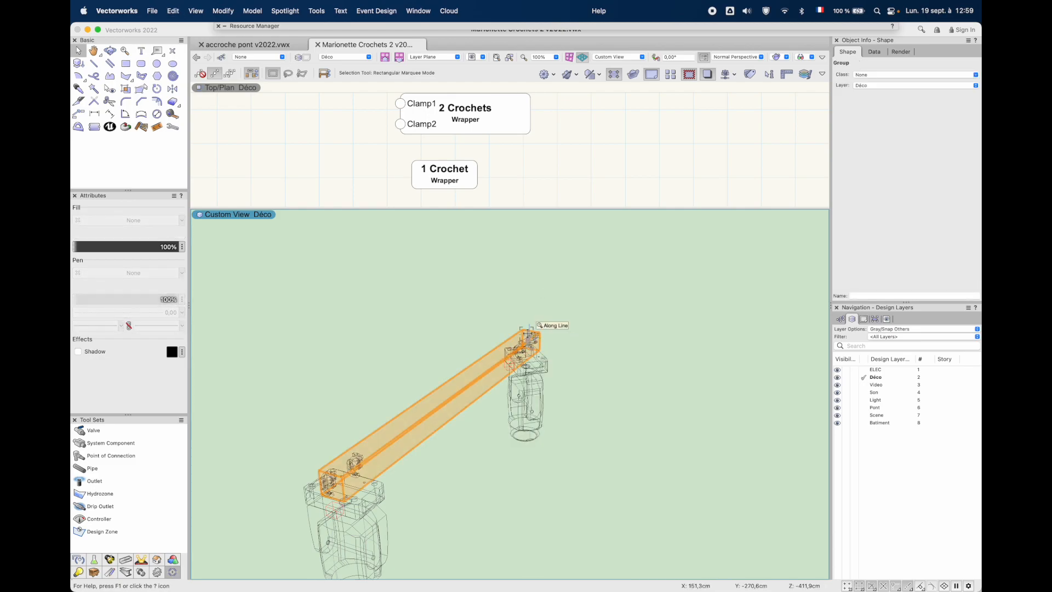
key("Delete")
scroll(527, 335, "down", 5)
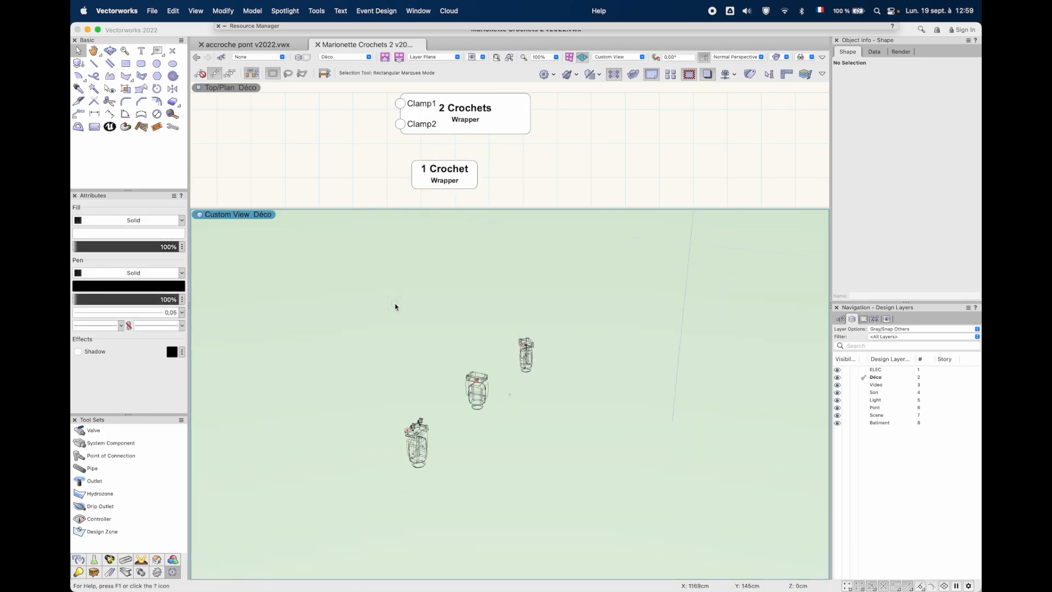
Activate the Lighting Accessory tool and open the accessory editing of the middle MegaPointe, rotated 90° about Z
left_click(111, 560)
left_click(109, 446)
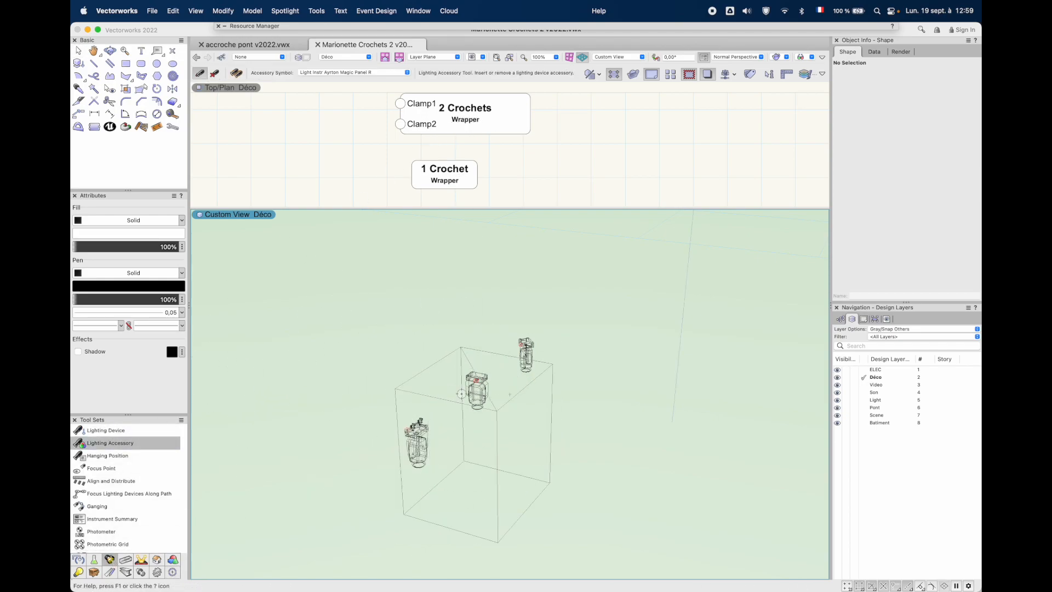
key("x")
left_click(476, 386)
left_click(913, 175)
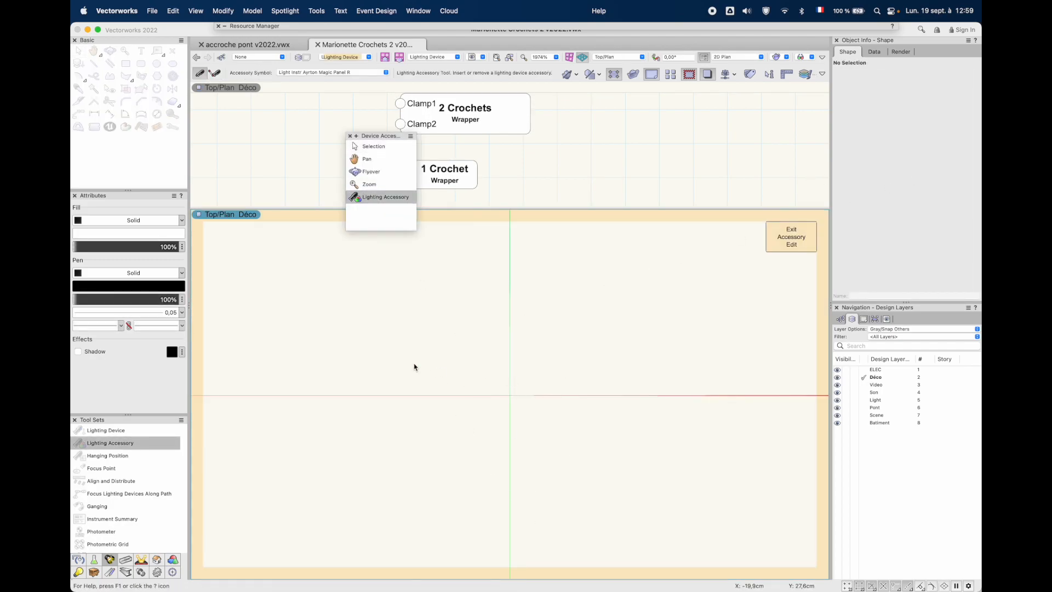
Find the zNested Selbyguard Clamp Silver symbol by searching "clamp", insert it at the origin, and exit accessory editing
left_click(315, 73)
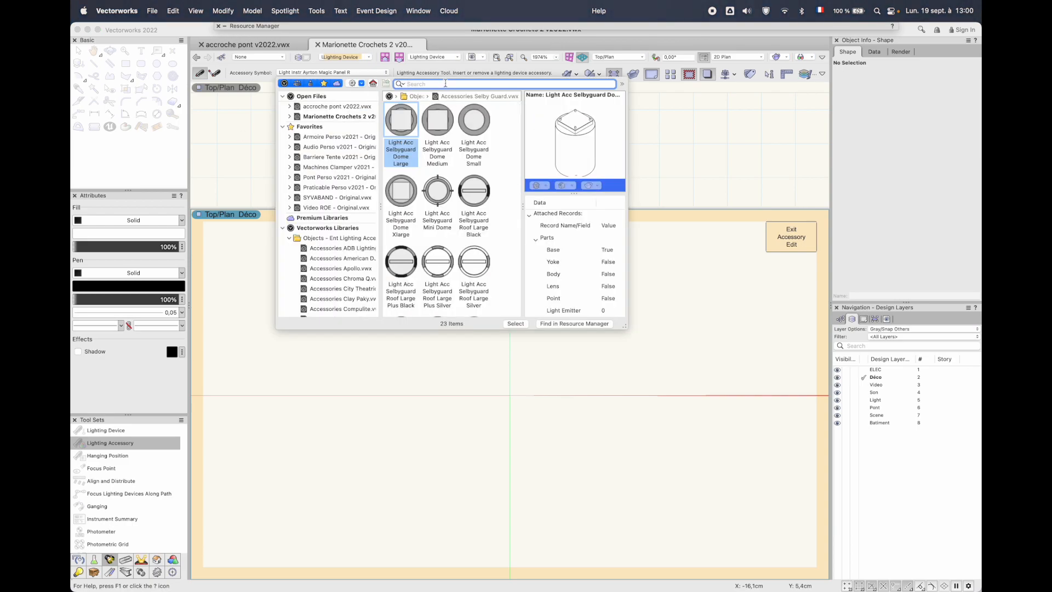
type("clamp")
key("Return")
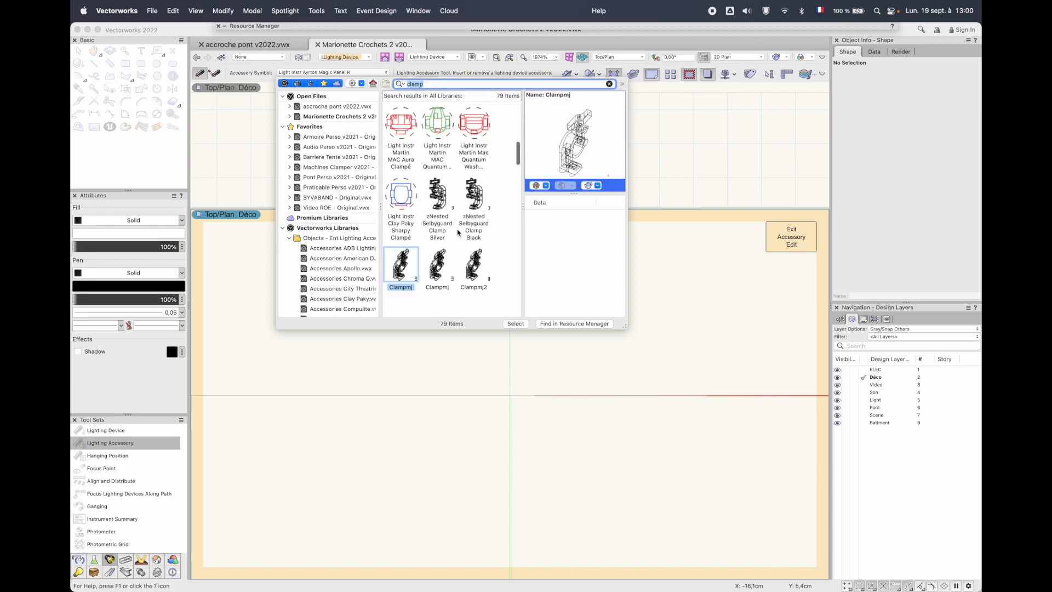
double_click(437, 196)
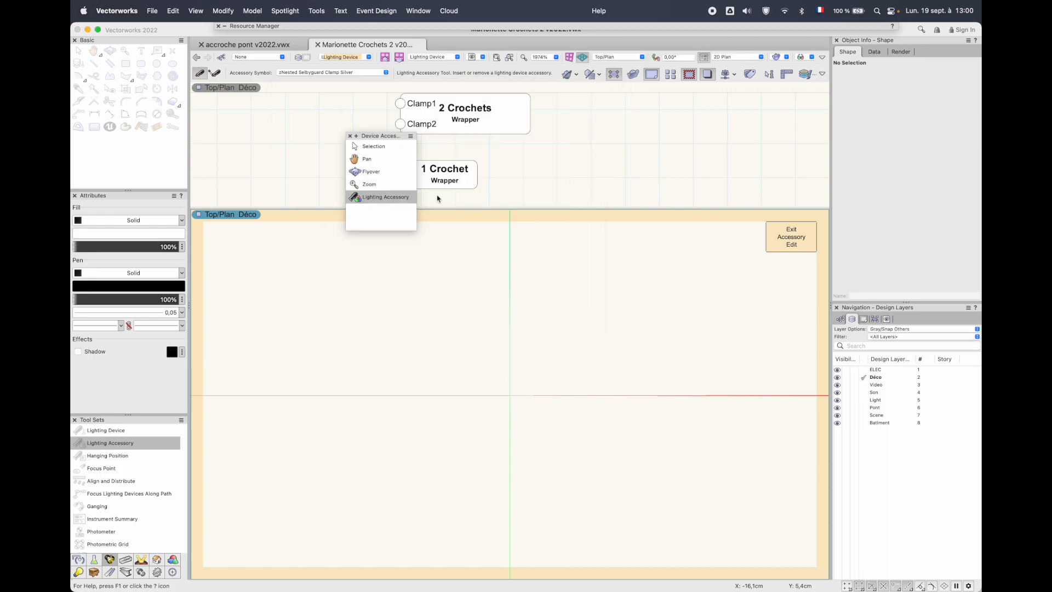
left_click(509, 398)
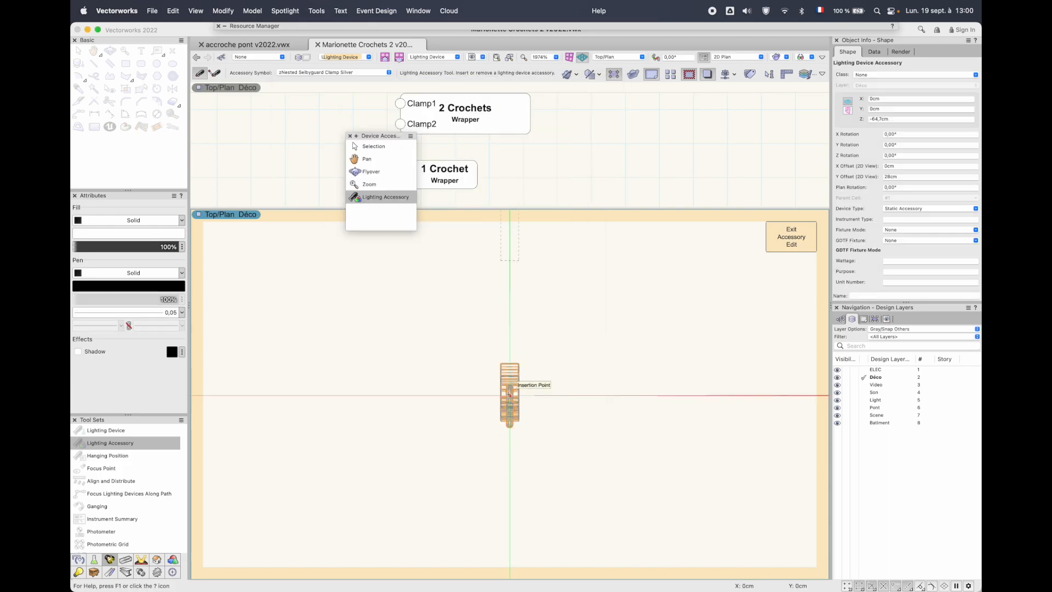
key("x")
left_click(777, 248)
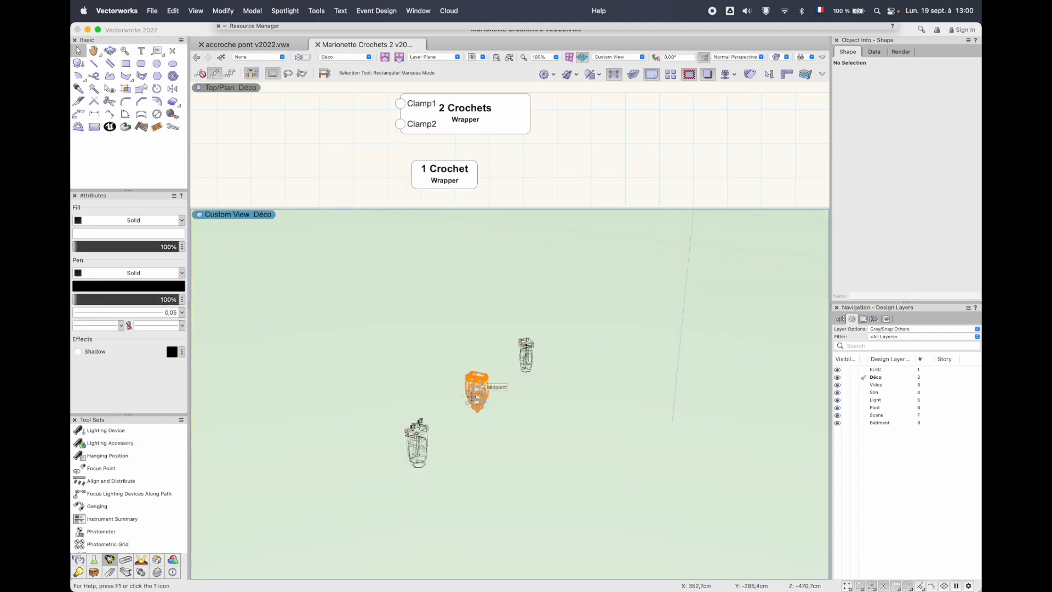
Remove the two clamps from the unrotated MegaPointe
scroll(427, 424, "up", 5)
scroll(426, 423, "down", 1)
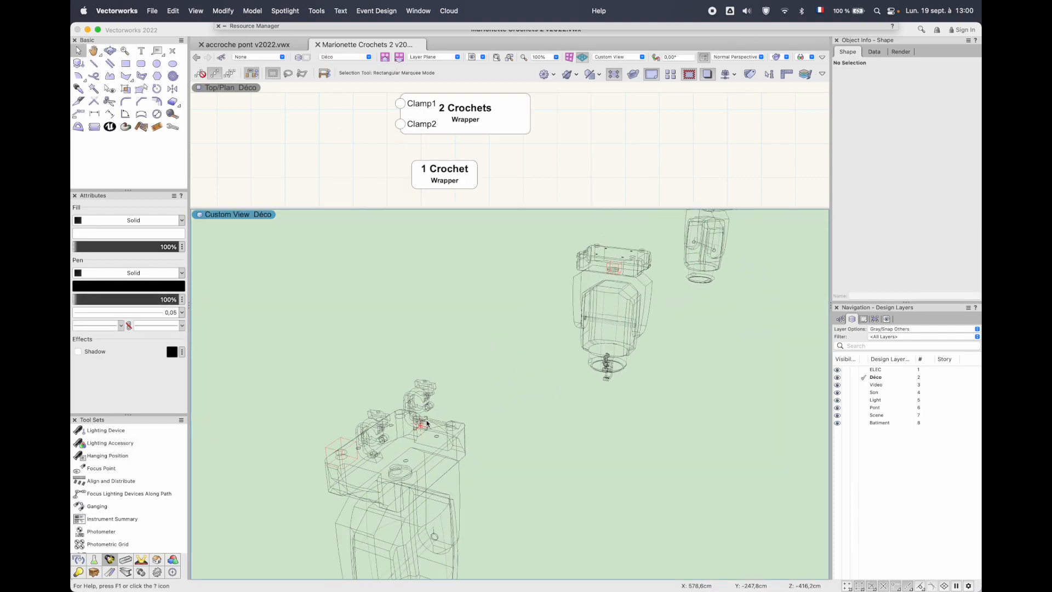
key("space")
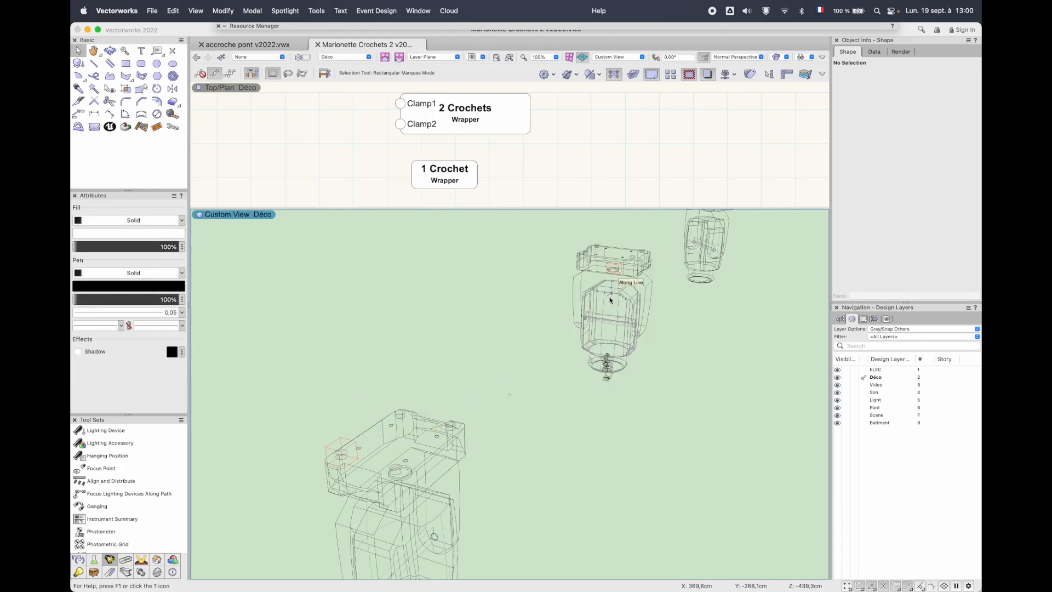
Select the 90° MegaPointe and examine where its clamp accessory sits relative to the fixture's base
left_click(628, 355)
scroll(629, 359, "up", 2)
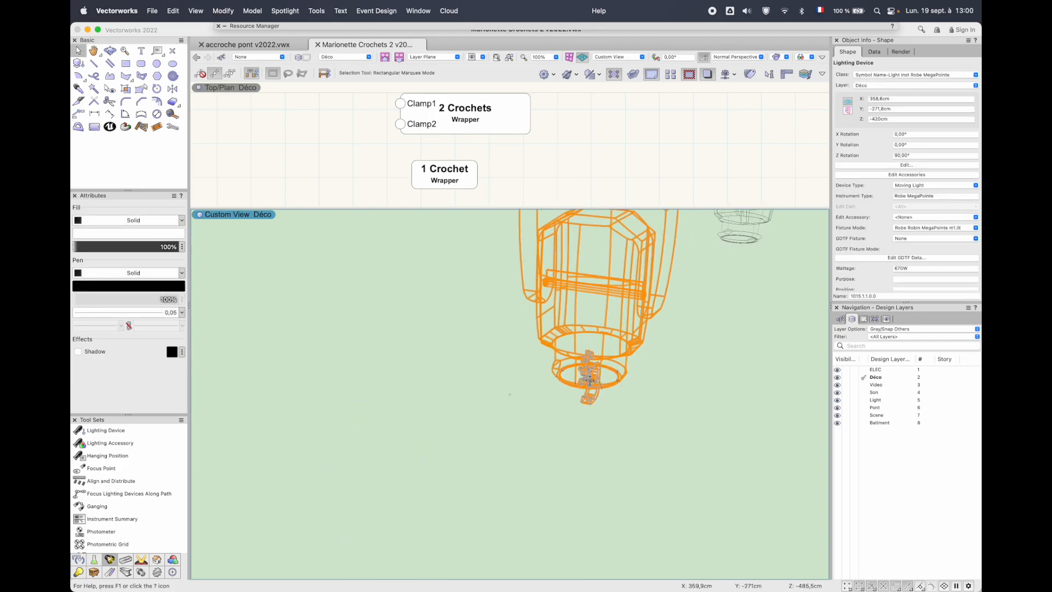
scroll(598, 399, "down", 3)
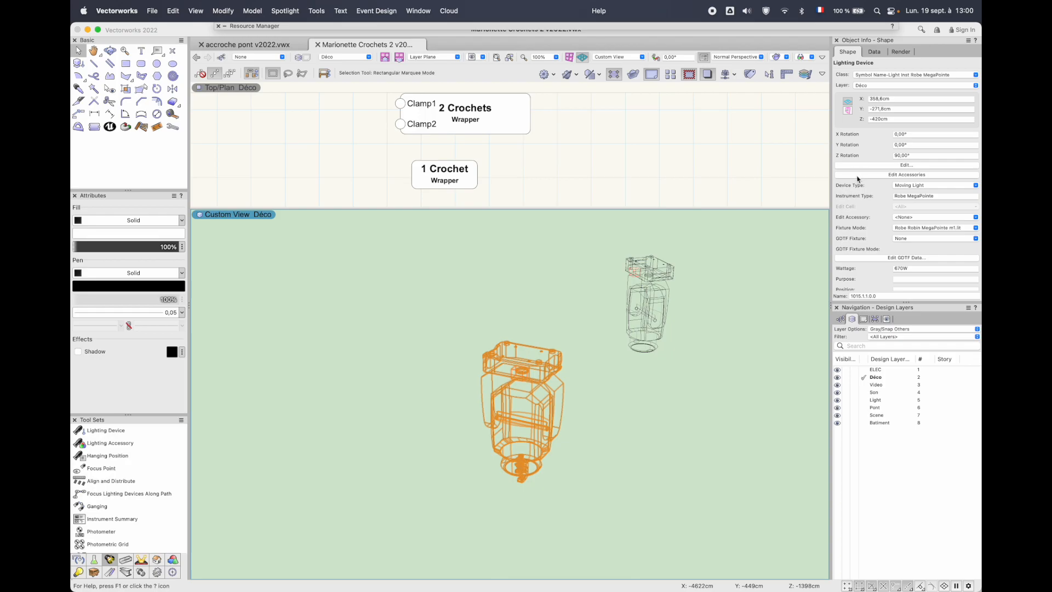
scroll(515, 375, "up", 1)
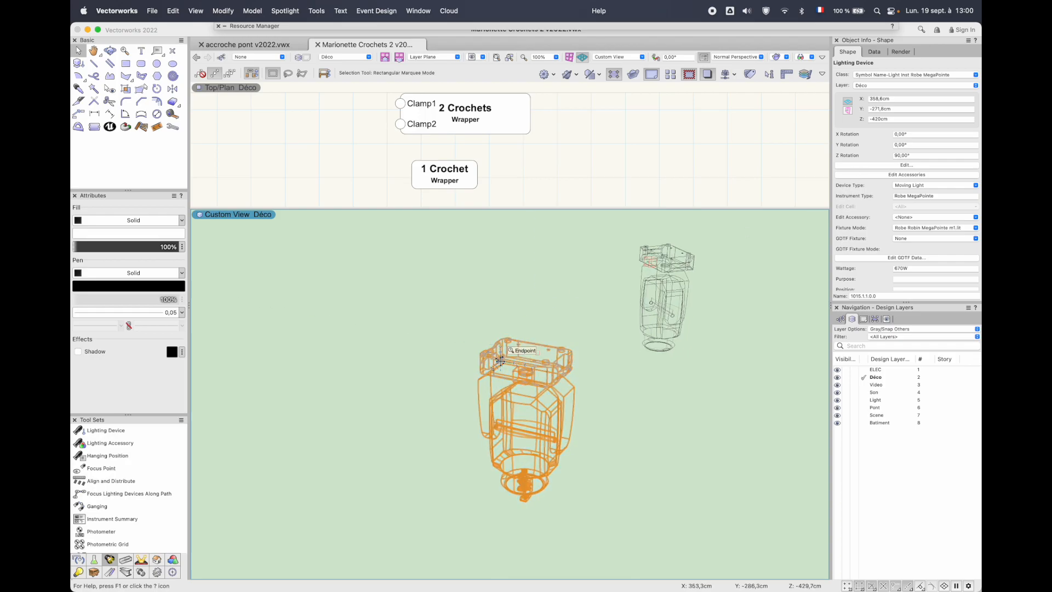
scroll(516, 377, "down", 3)
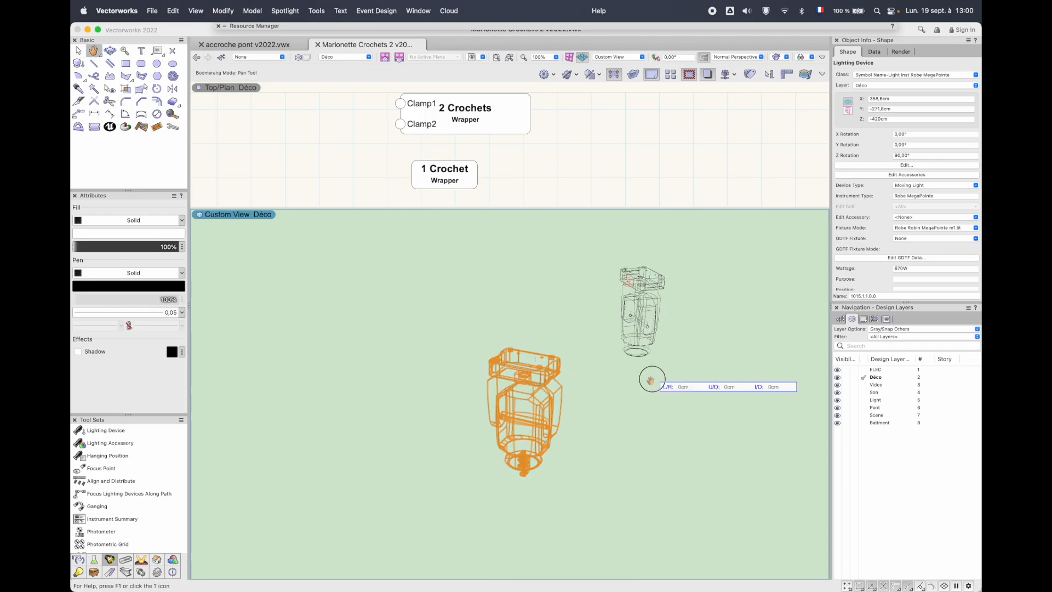
middle_click_drag(652, 378, 546, 446)
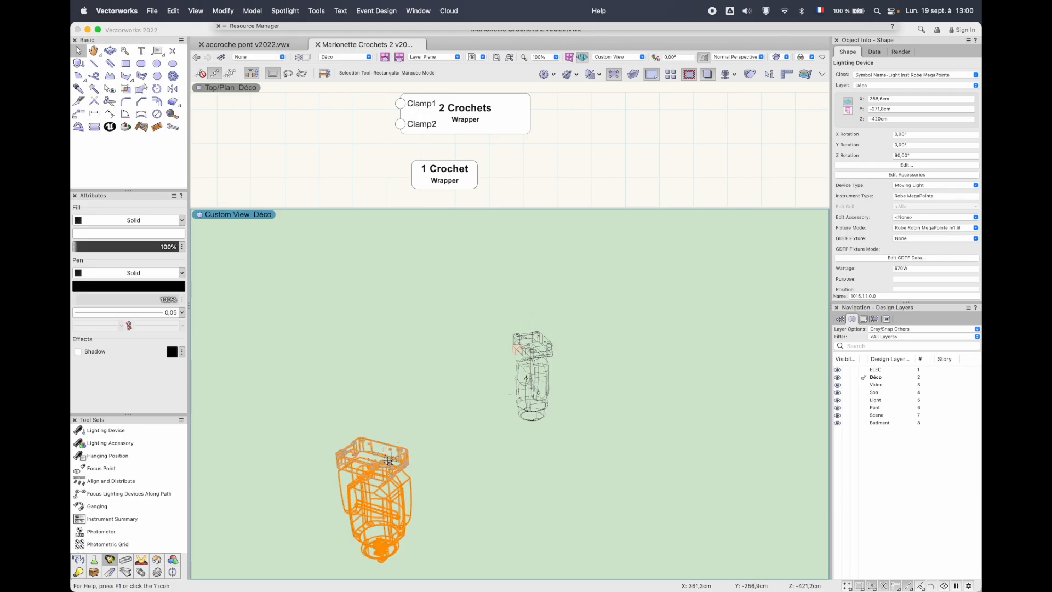
scroll(377, 475, "up", 1)
scroll(378, 475, "down", 2)
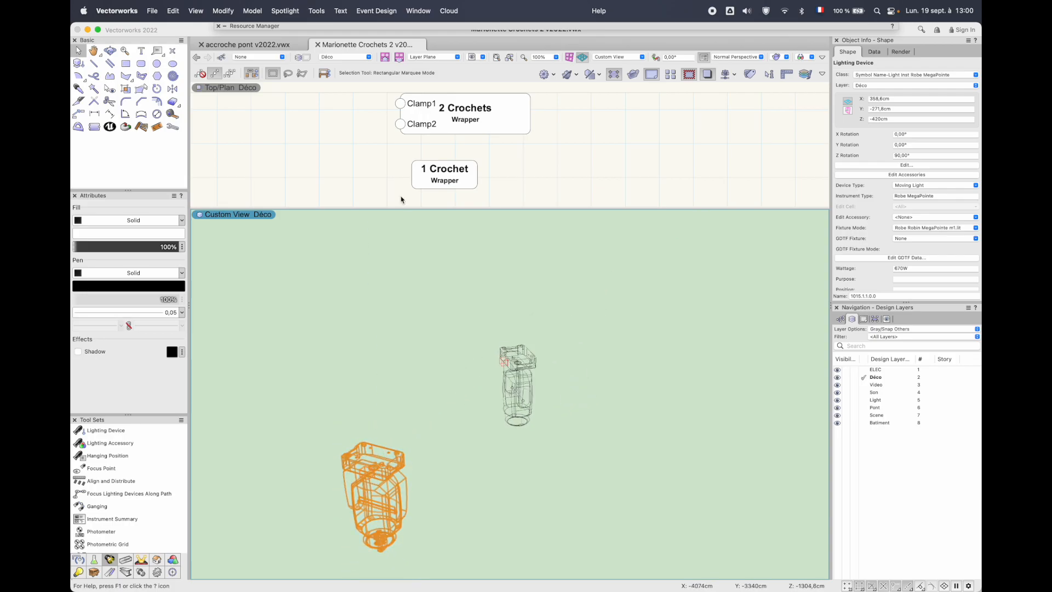
Enlarge the Top/Plan pane and examine the Marionette node network inside the 2 Crochets wrapper, leaving the script unedited
left_click_drag(394, 208, 444, 347)
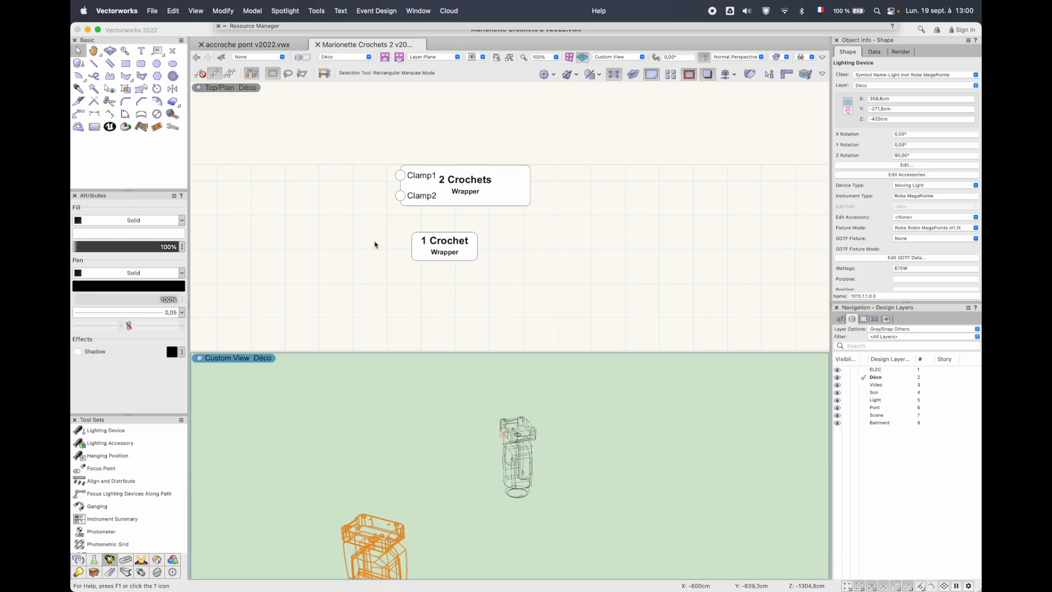
left_click_drag(332, 198, 380, 188)
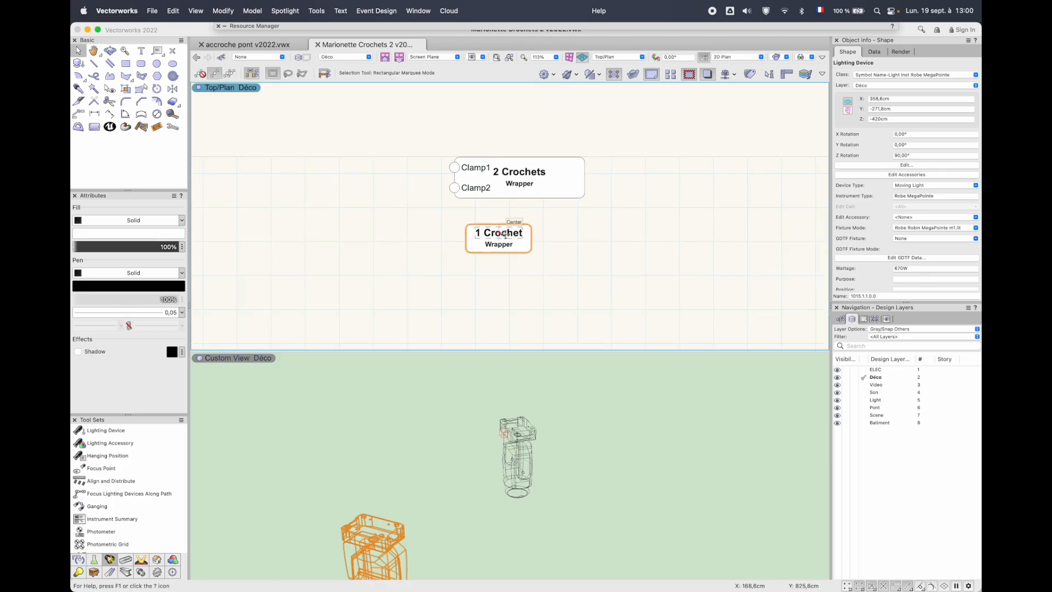
double_click(505, 177)
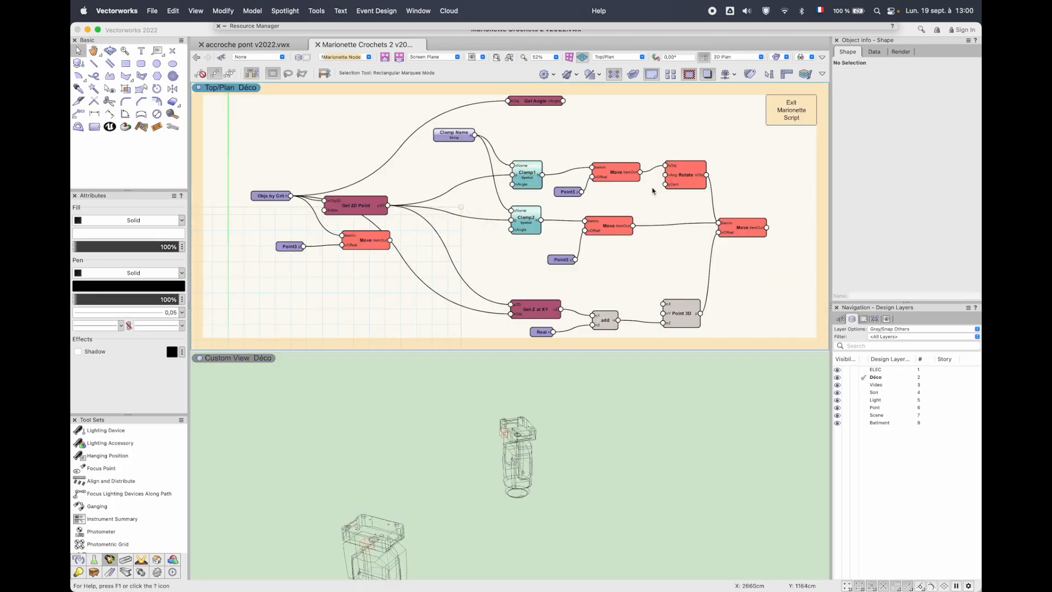
left_click(789, 116)
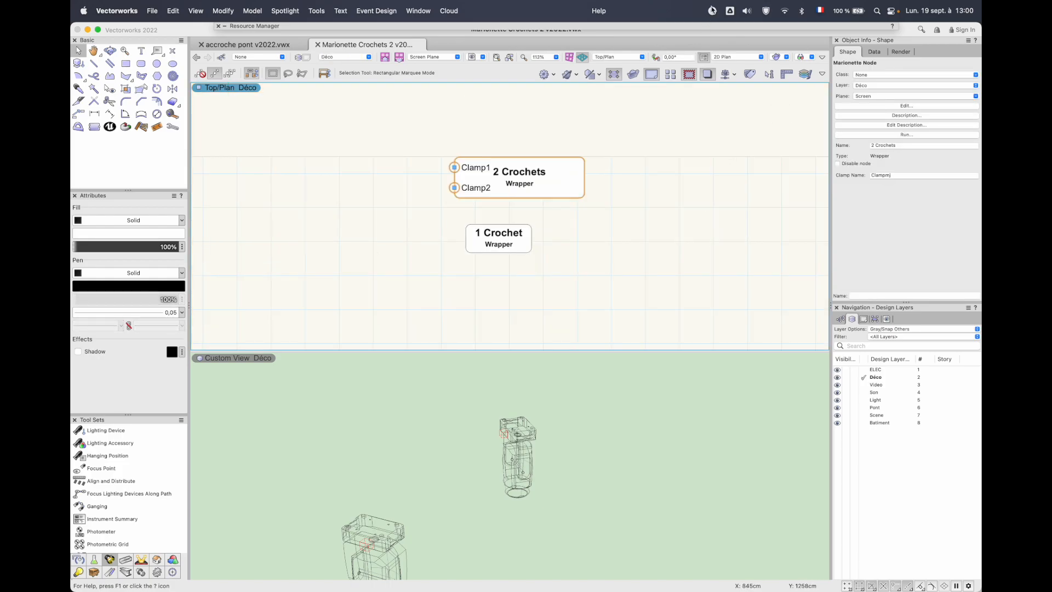